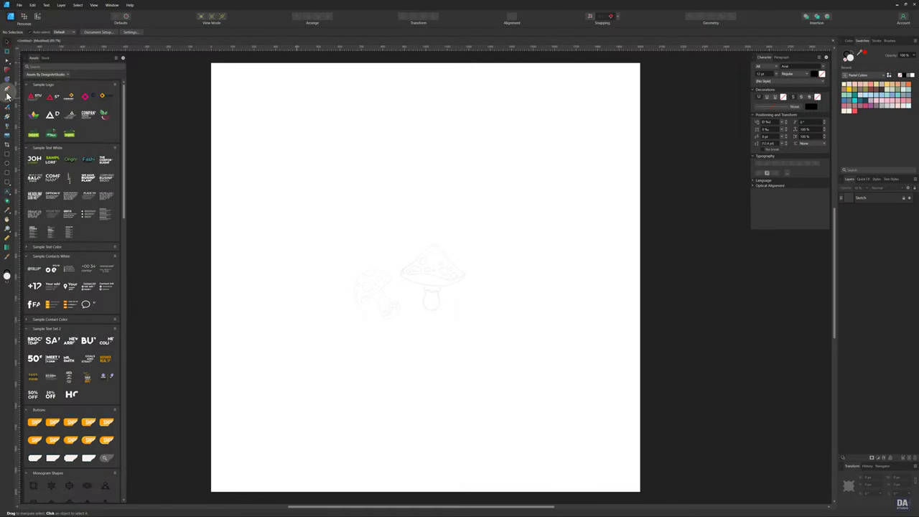
- Select the Pen Tool and bring up the Stroke panel for thin-line drawing
{"action": "left_click", "coordinate": [8, 94]}
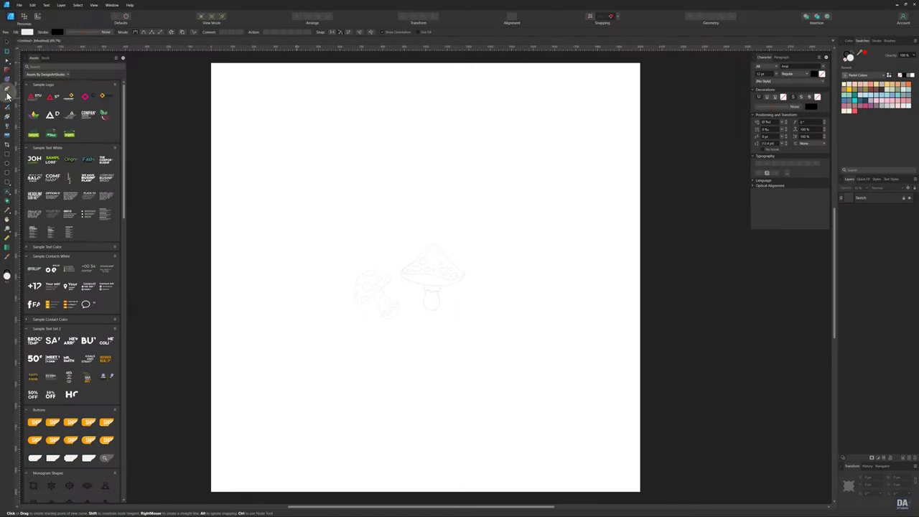
{"action": "left_click", "coordinate": [878, 41]}
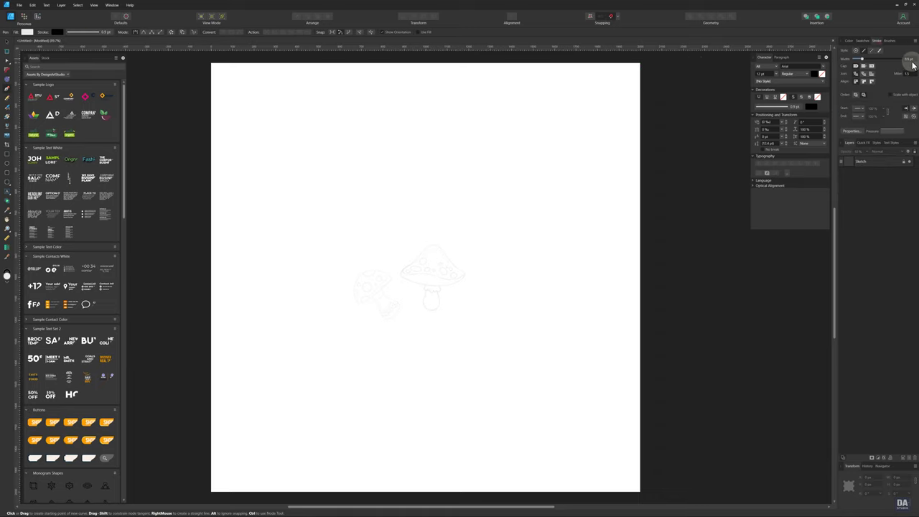
- Zoom in and trace the mushroom cap as a closed, curved black outline
{"action": "left_click_drag", "start_coordinate": [425, 283], "coordinate": [620, 297]}
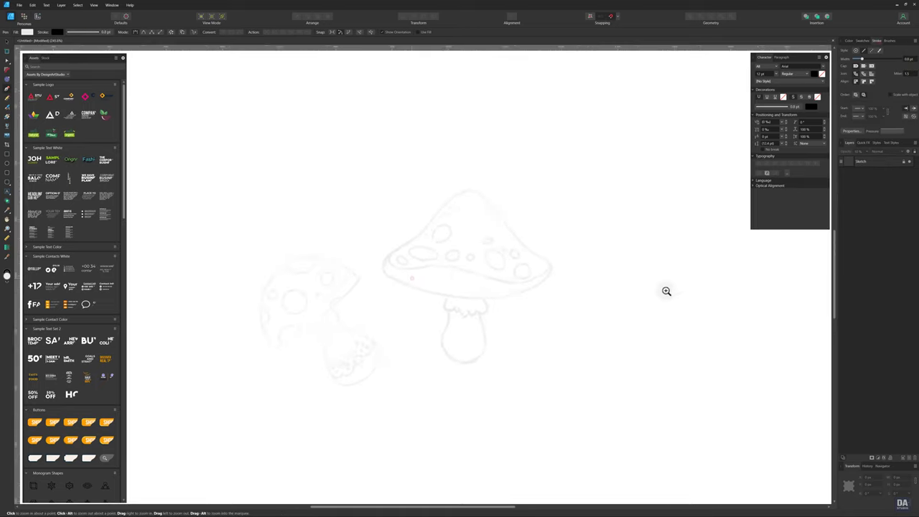
{"action": "left_click", "coordinate": [437, 309]}
{"action": "left_click_drag", "start_coordinate": [305, 282], "coordinate": [241, 252]}
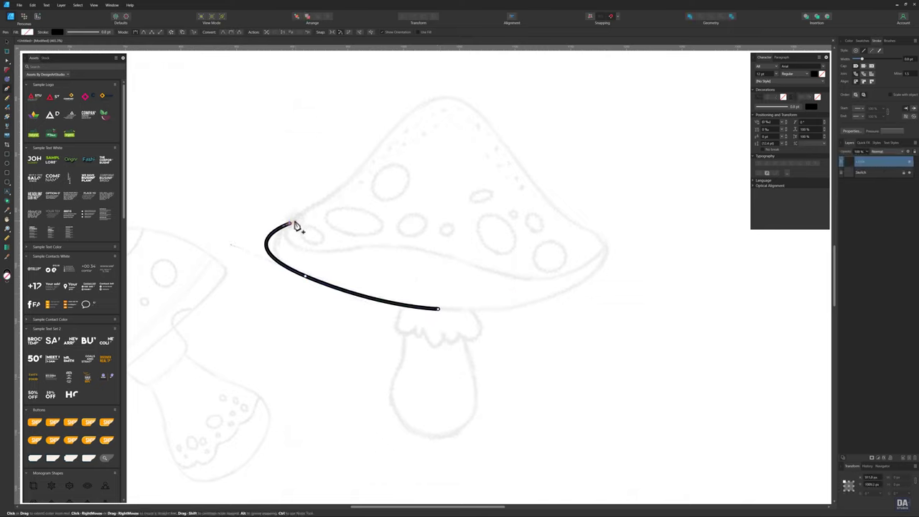
{"action": "left_click_drag", "start_coordinate": [236, 252], "coordinate": [244, 254]}
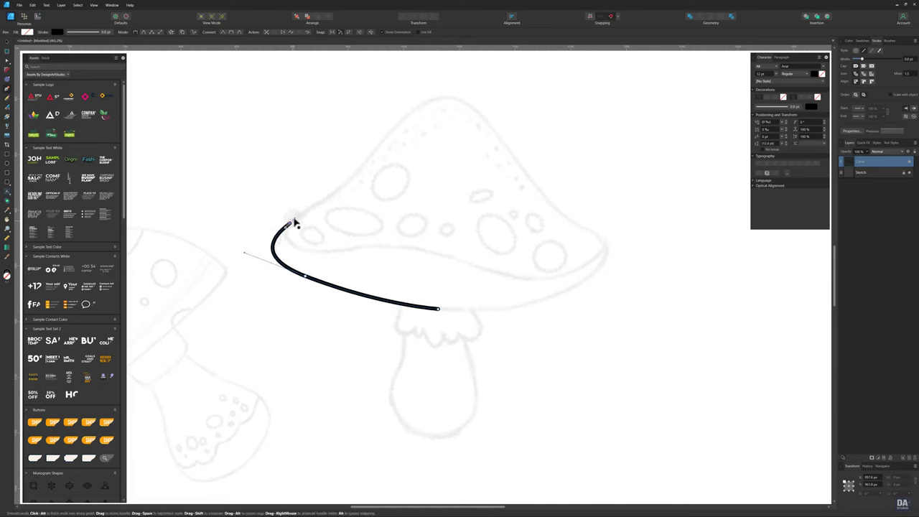
{"action": "left_click", "coordinate": [373, 153]}
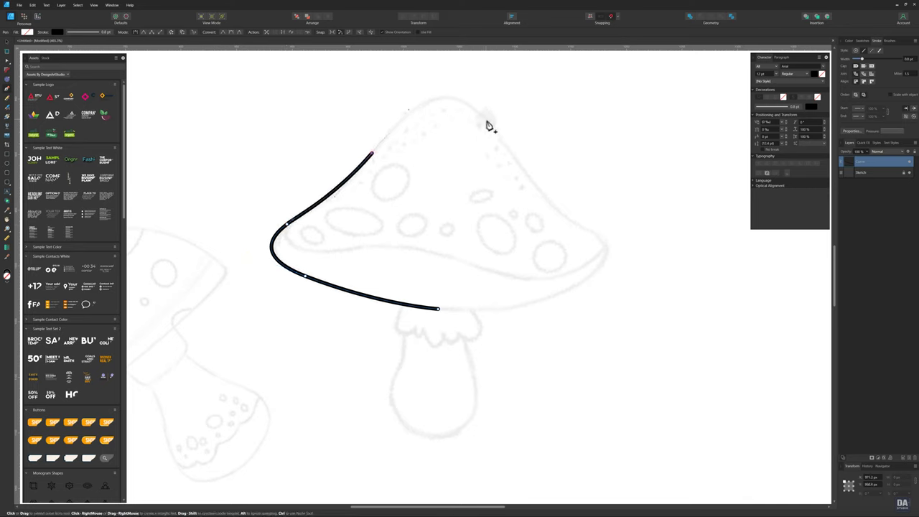
{"action": "left_click_drag", "start_coordinate": [487, 121], "coordinate": [529, 179]}
{"action": "left_click", "coordinate": [581, 229]}
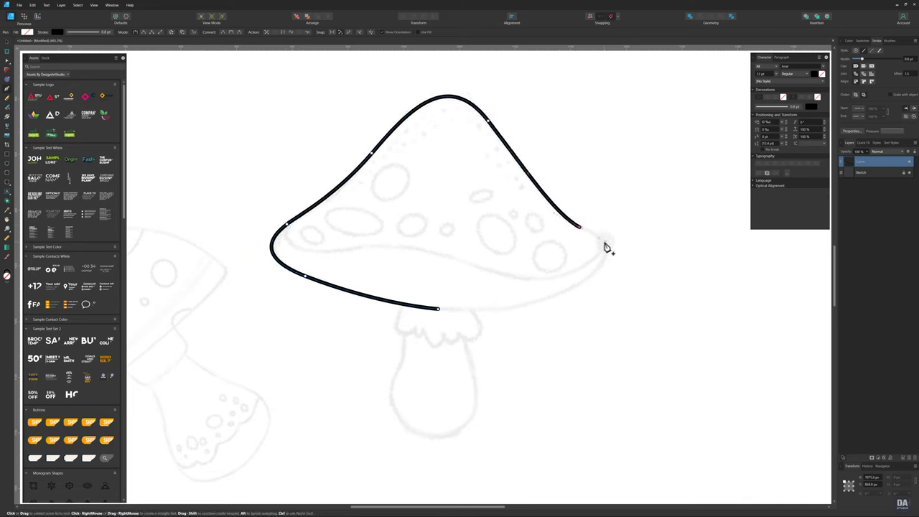
{"action": "left_click_drag", "start_coordinate": [583, 290], "coordinate": [571, 299]}
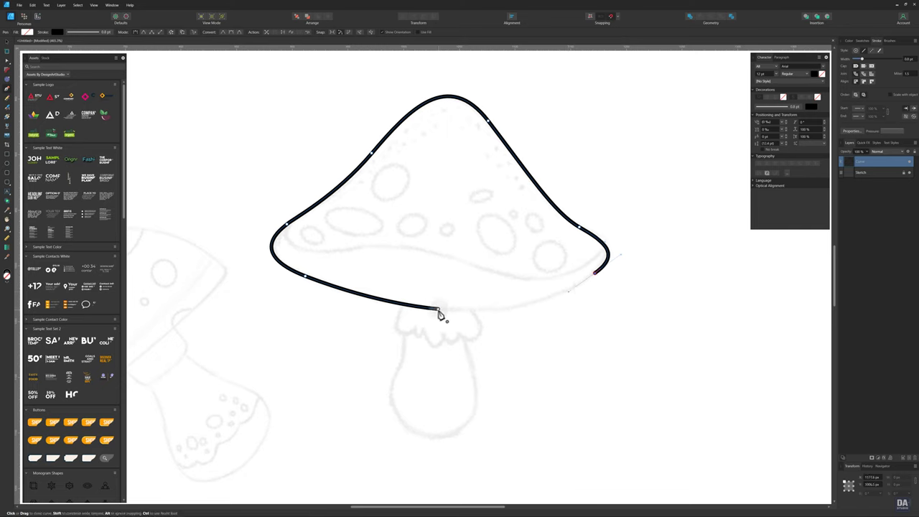
{"action": "left_click_drag", "start_coordinate": [439, 309], "coordinate": [496, 323]}
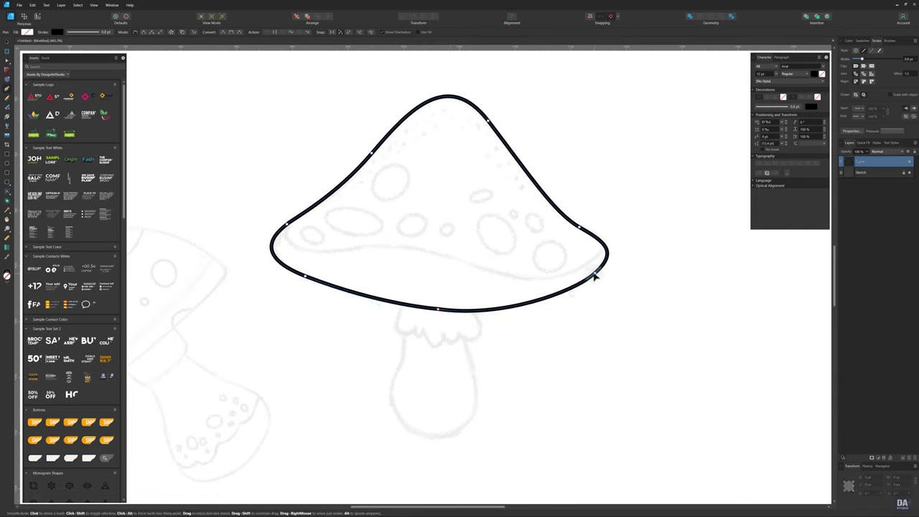
- Reshape the cap outline's right-side curves to fit the sketch
{"action": "left_click", "coordinate": [573, 294]}
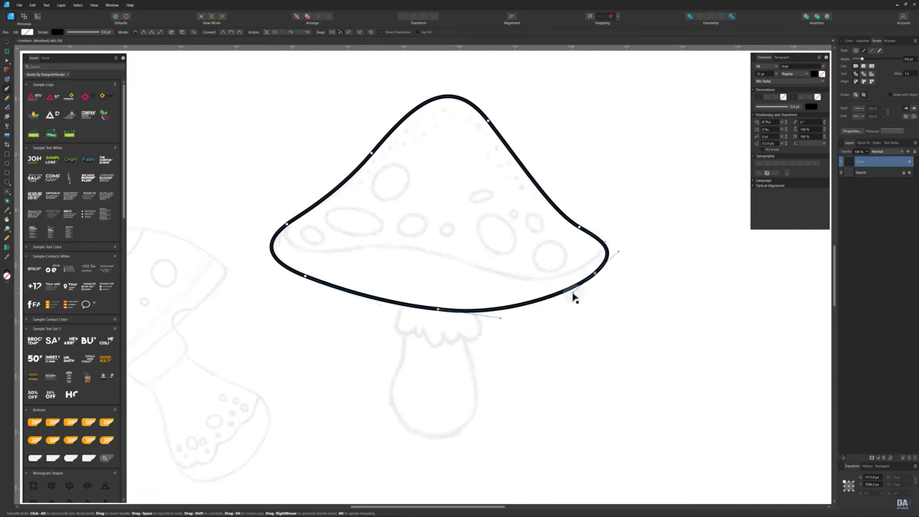
{"action": "left_click", "coordinate": [579, 228]}
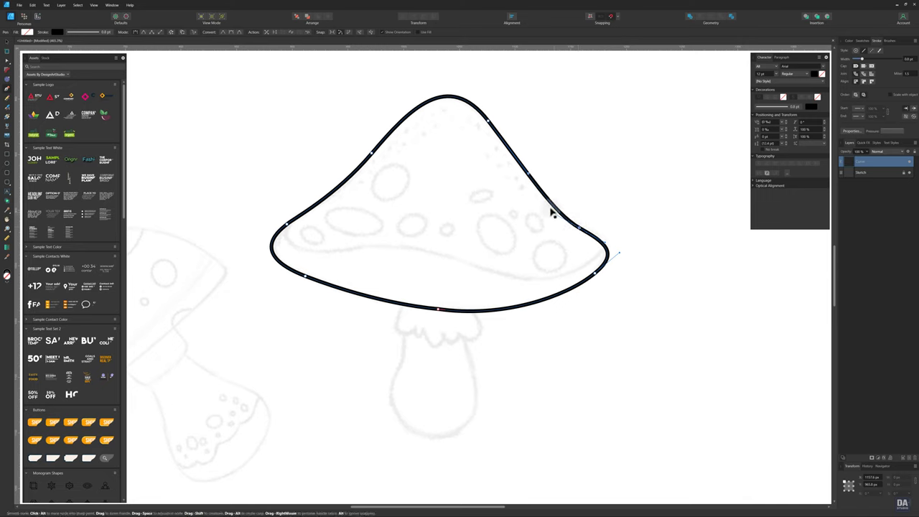
{"action": "left_click_drag", "start_coordinate": [551, 207], "coordinate": [589, 237]}
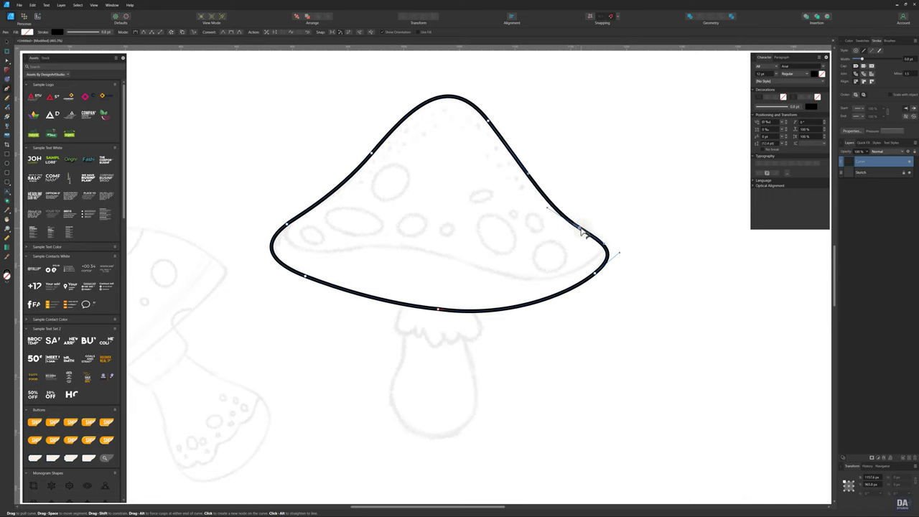
{"action": "left_click", "coordinate": [595, 273]}
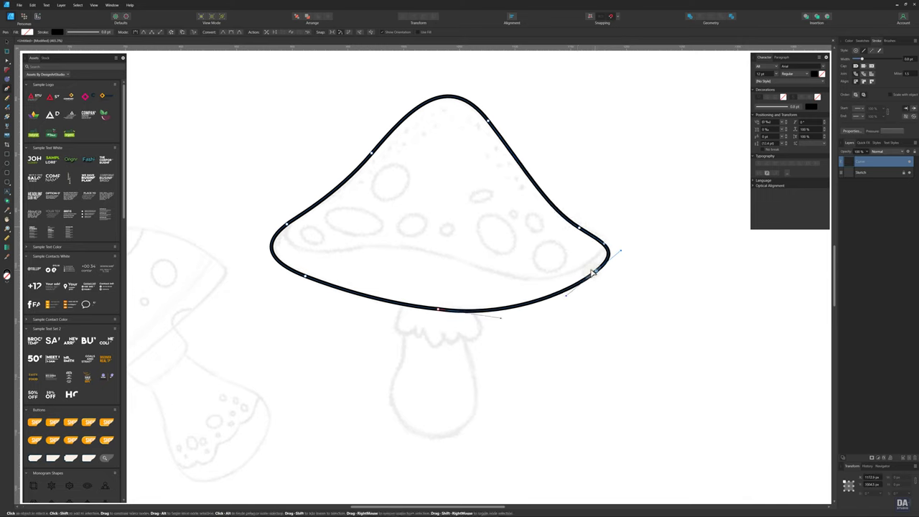
{"action": "key", "text": "Escape"}
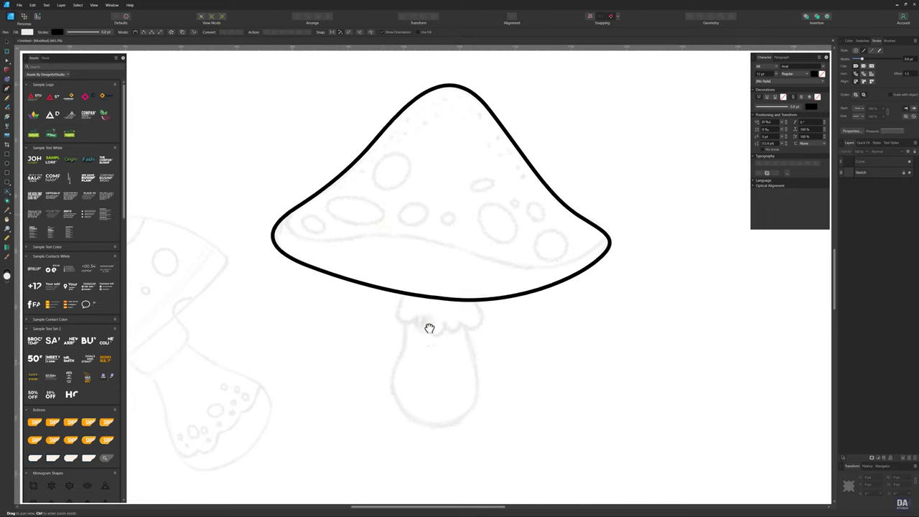
- Start the ring outline under the cap with a hook and a first scallop
{"action": "scroll", "coordinate": [416, 316], "scroll_direction": "down", "scroll_amount": 2}
{"action": "left_click", "coordinate": [393, 269]}
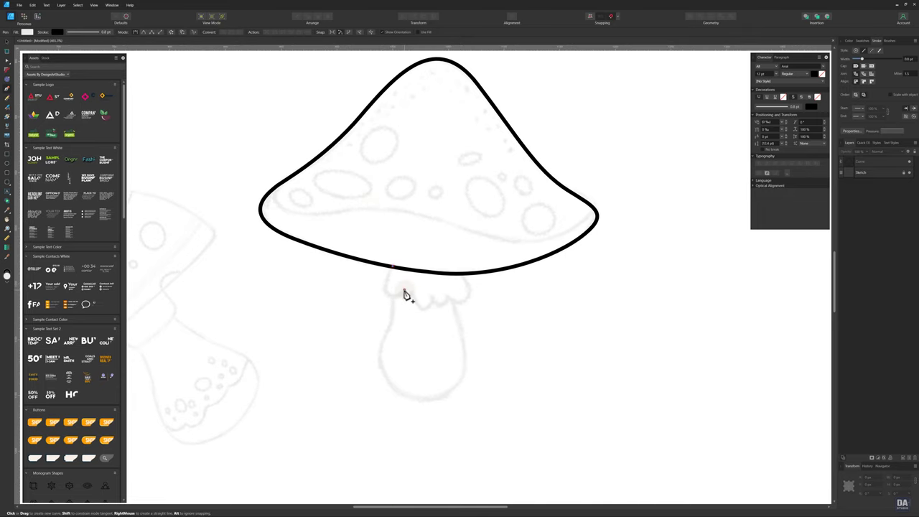
{"action": "left_click", "coordinate": [404, 288]}
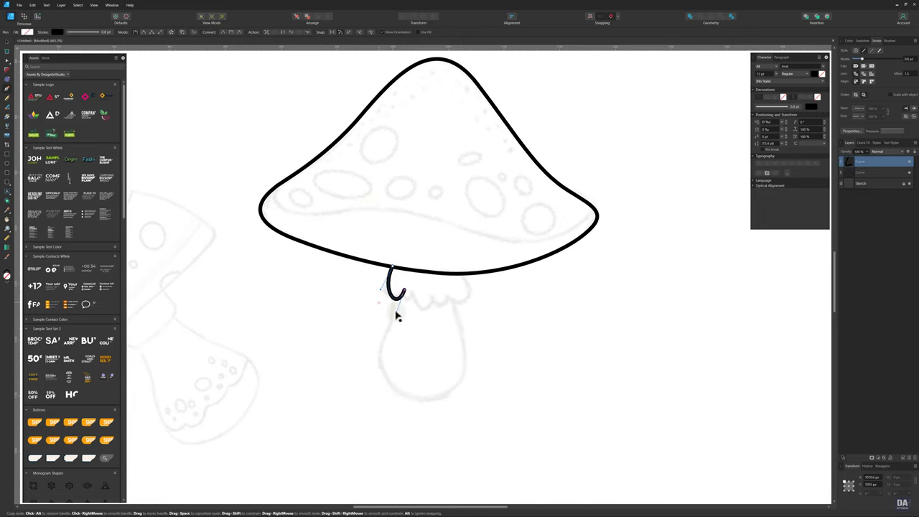
{"action": "left_click_drag", "start_coordinate": [396, 316], "coordinate": [395, 316]}
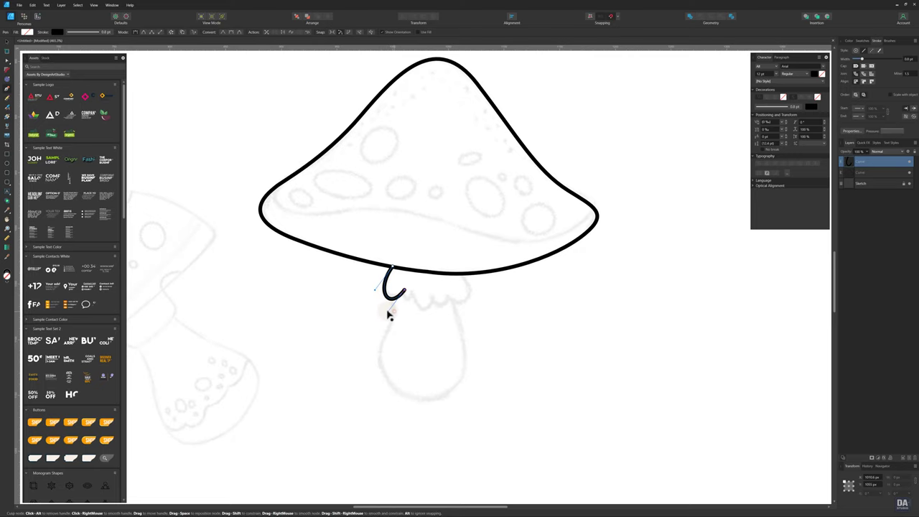
{"action": "scroll", "coordinate": [404, 299], "scroll_direction": "up", "scroll_amount": 3}
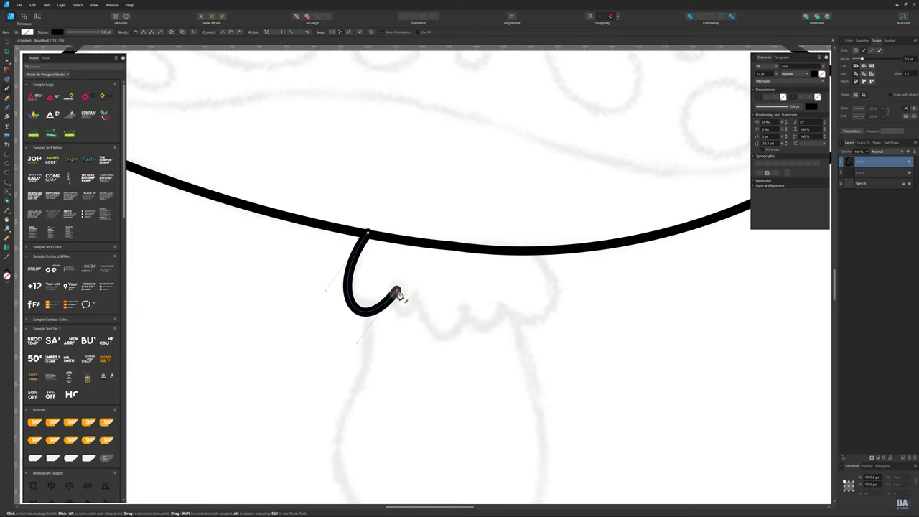
{"action": "left_click_drag", "start_coordinate": [397, 293], "coordinate": [388, 291]}
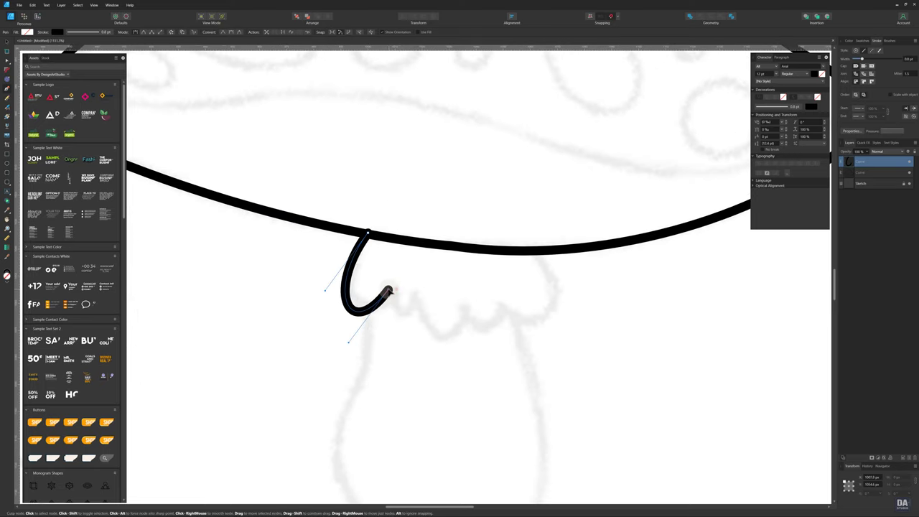
{"action": "left_click", "coordinate": [419, 292]}
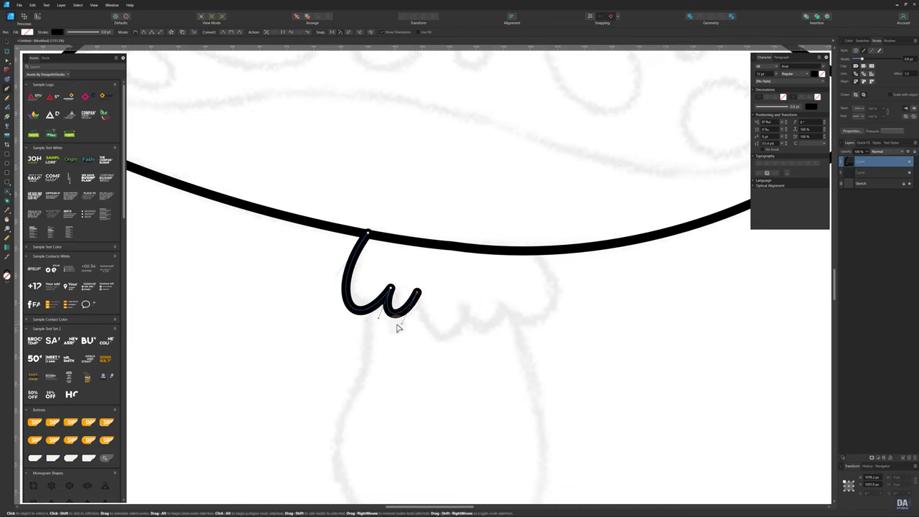
{"action": "left_click_drag", "start_coordinate": [405, 318], "coordinate": [409, 332]}
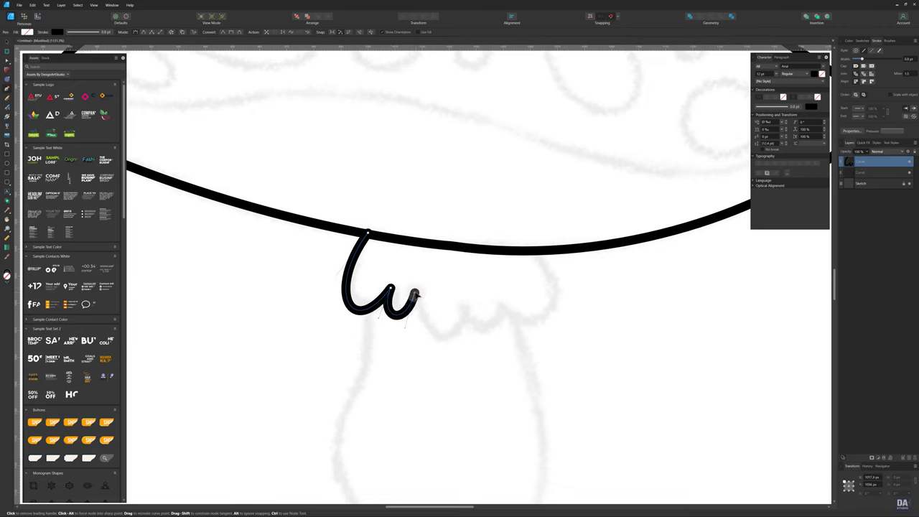
- Add two more frill scallops, return up to the cap edge, and close the ring
{"action": "left_click", "coordinate": [470, 307]}
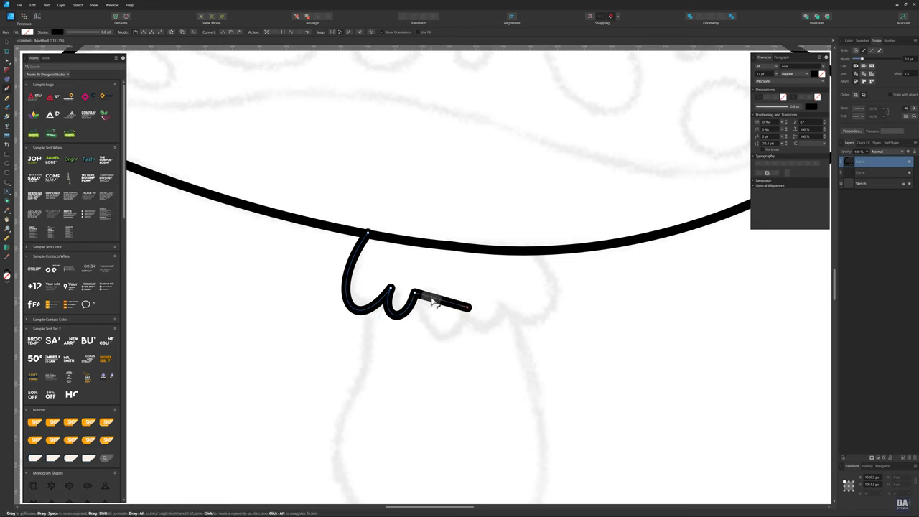
{"action": "left_click_drag", "start_coordinate": [433, 302], "coordinate": [451, 342]}
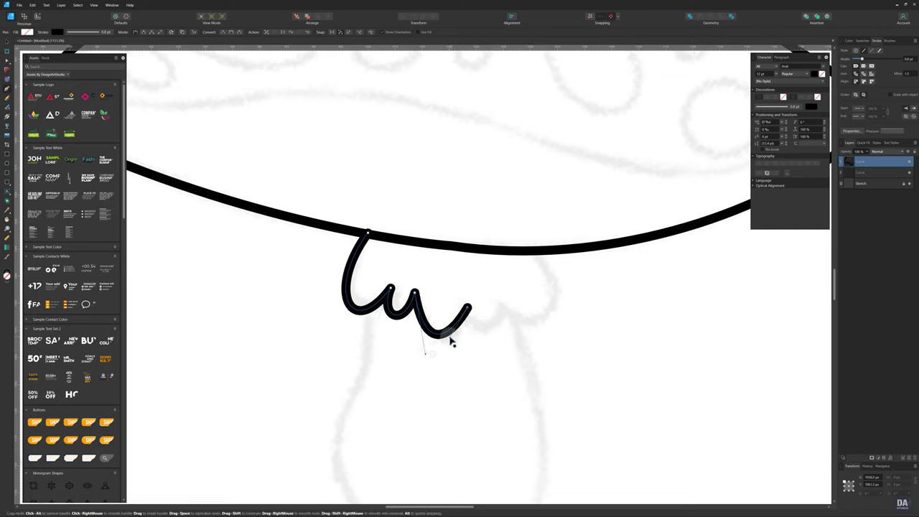
{"action": "left_click", "coordinate": [506, 306]}
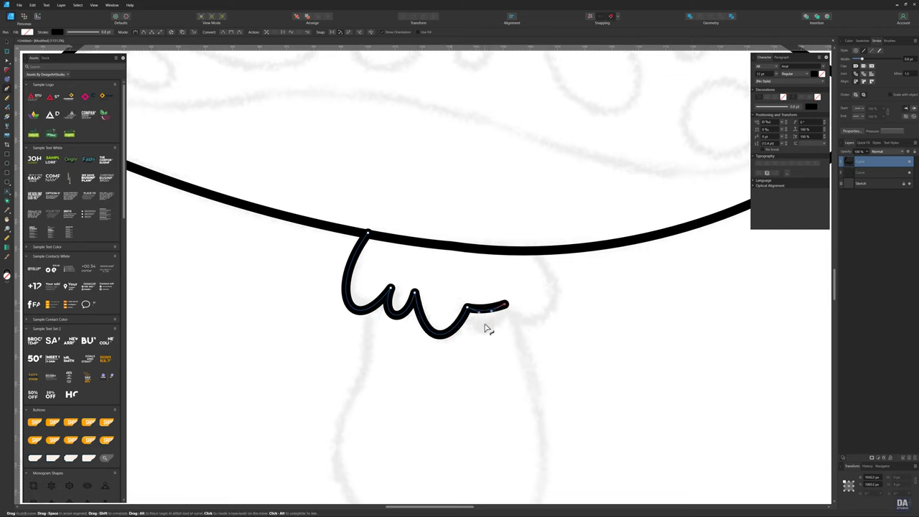
{"action": "left_click_drag", "start_coordinate": [485, 327], "coordinate": [482, 343]}
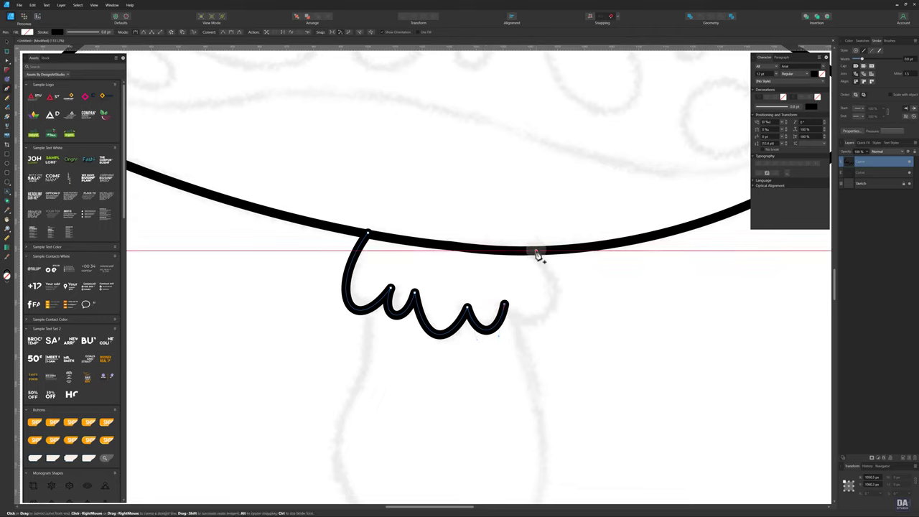
{"action": "left_click_drag", "start_coordinate": [536, 253], "coordinate": [574, 293]}
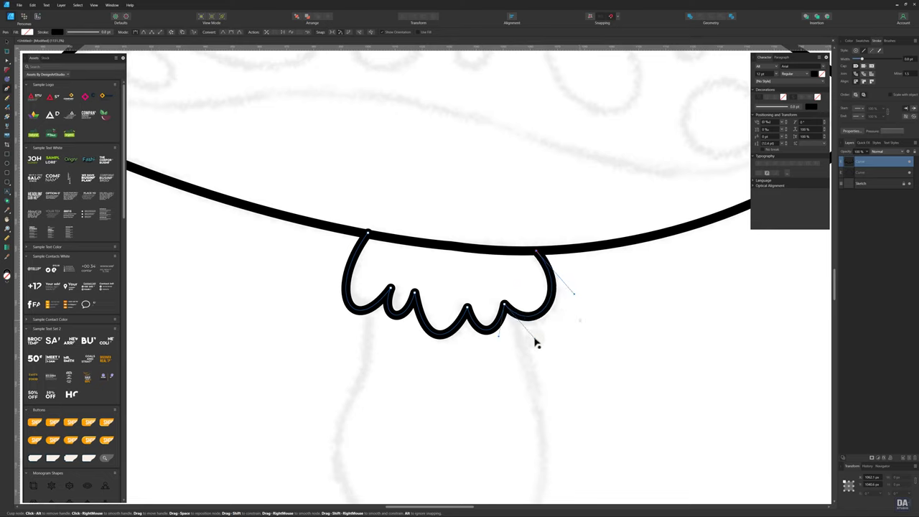
{"action": "left_click_drag", "start_coordinate": [536, 344], "coordinate": [539, 353]}
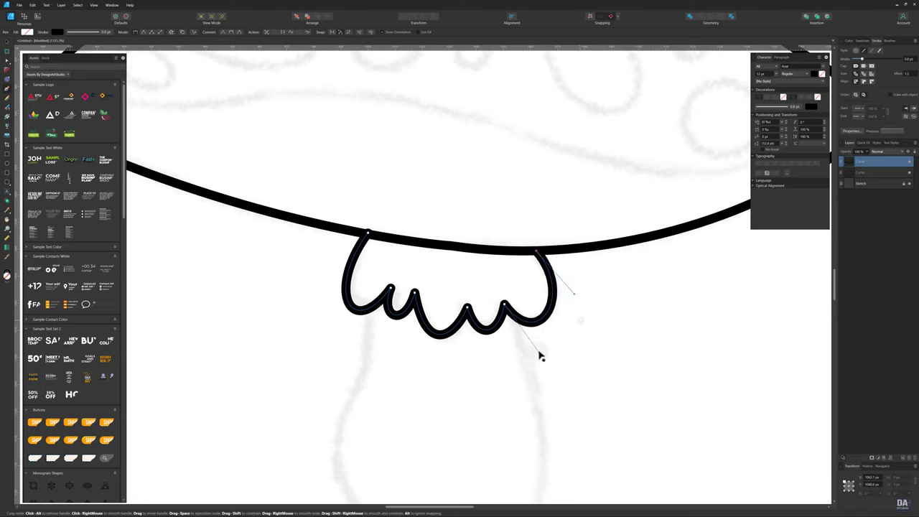
{"action": "left_click", "coordinate": [367, 237]}
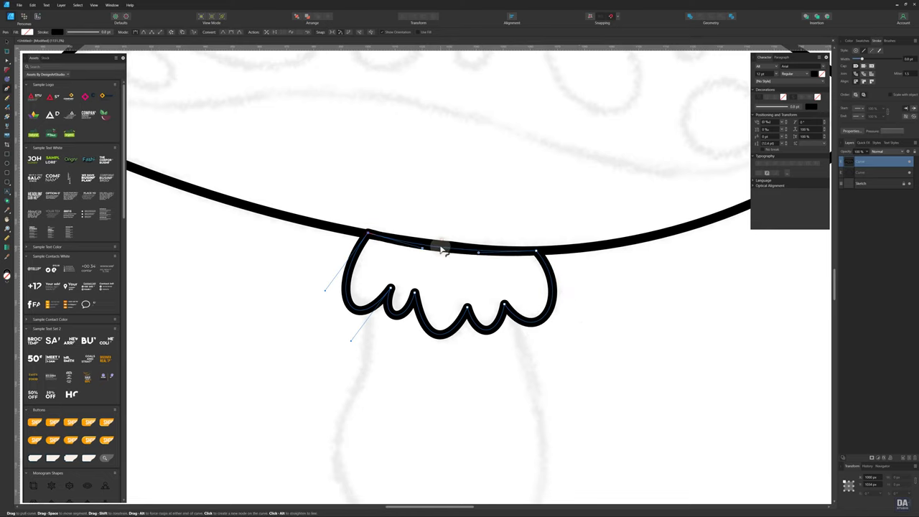
{"action": "key", "text": "ctrl+d"}
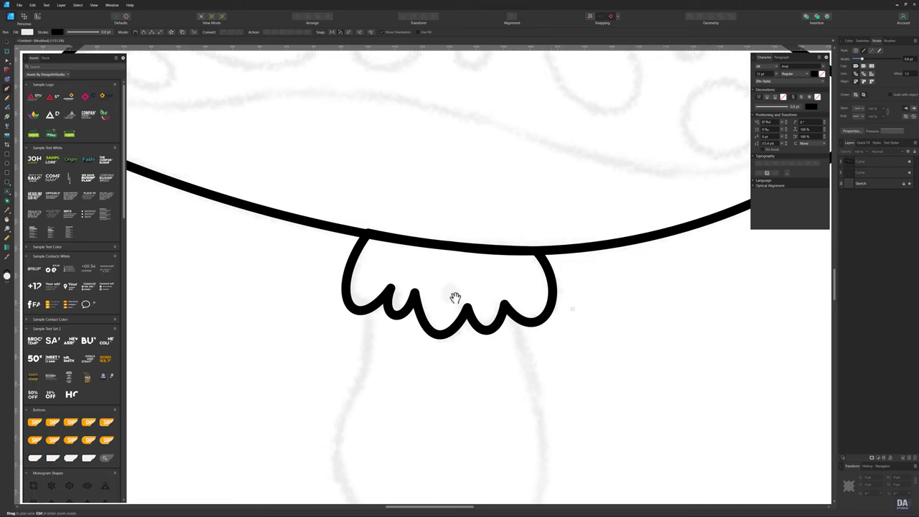
{"action": "scroll", "coordinate": [456, 299], "scroll_direction": "down", "scroll_amount": 3}
{"action": "scroll", "coordinate": [455, 291], "scroll_direction": "up", "scroll_amount": 1}
- Draw the stem outline from below the gills, around the bottom, and back up
{"action": "left_click_drag", "start_coordinate": [455, 277], "coordinate": [395, 252]}
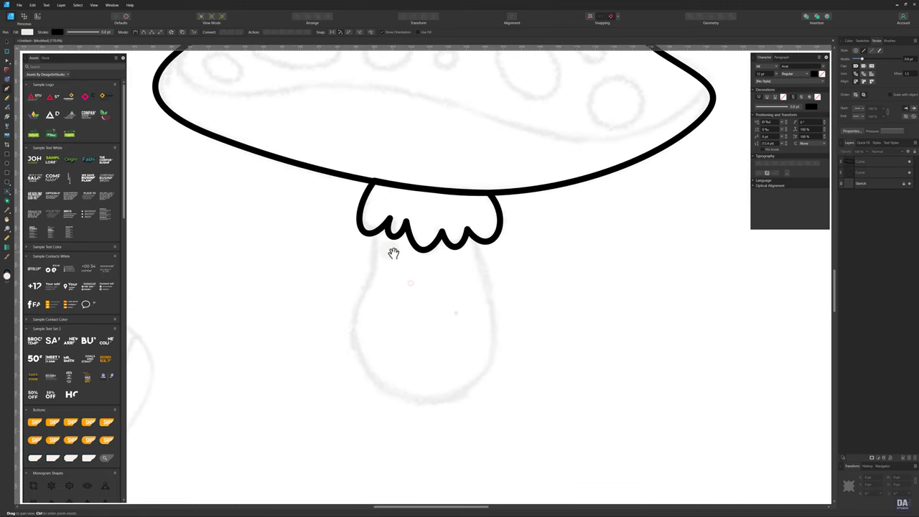
{"action": "left_click_drag", "start_coordinate": [359, 307], "coordinate": [345, 352]}
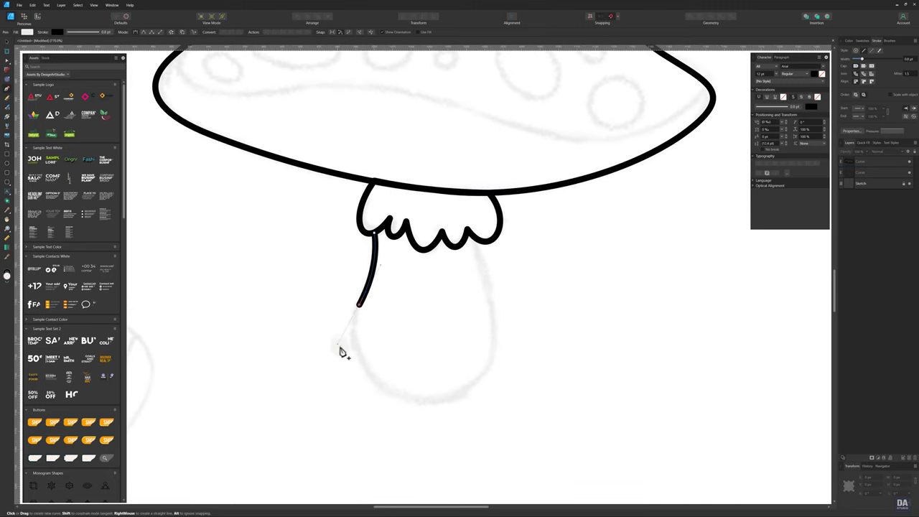
{"action": "left_click_drag", "start_coordinate": [402, 396], "coordinate": [440, 412]}
{"action": "left_click_drag", "start_coordinate": [495, 351], "coordinate": [500, 314]}
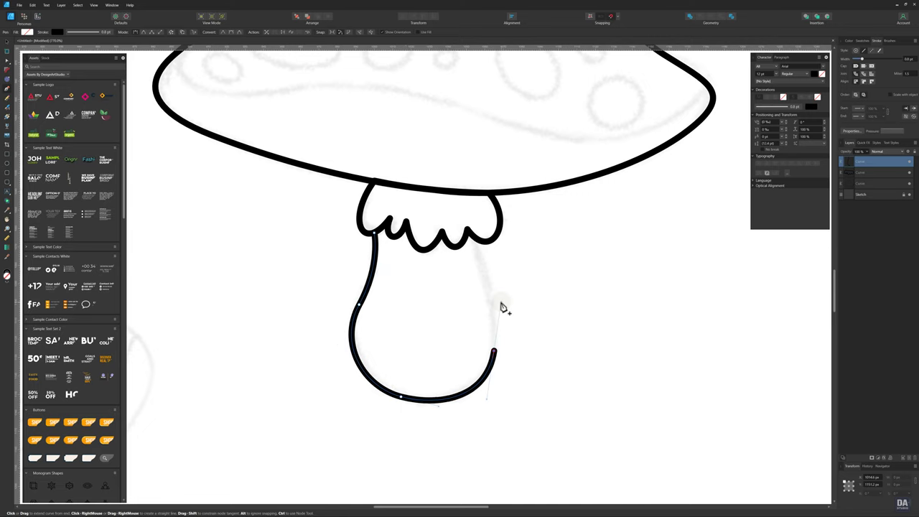
{"action": "left_click", "coordinate": [468, 234]}
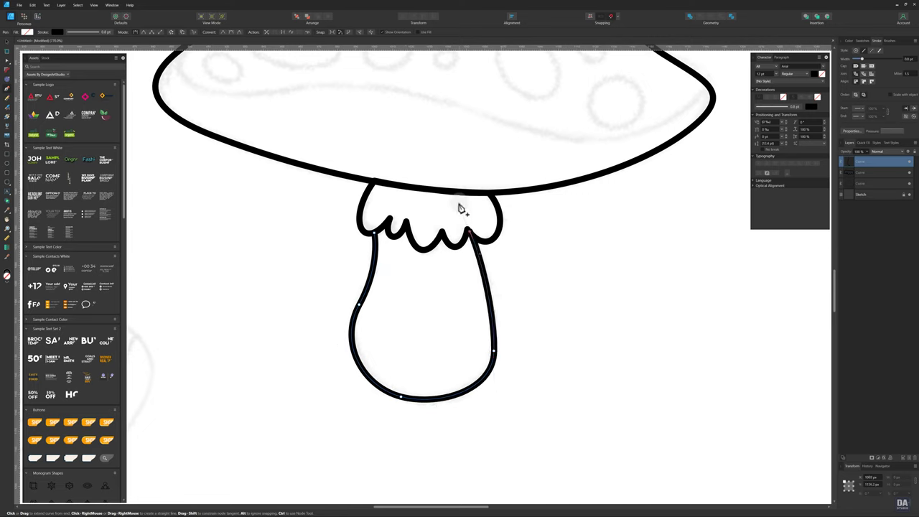
- Reshape the stem curves, bow its top edge over the frill, then zoom out
{"action": "left_click", "coordinate": [493, 349], "text": "ctrl"}
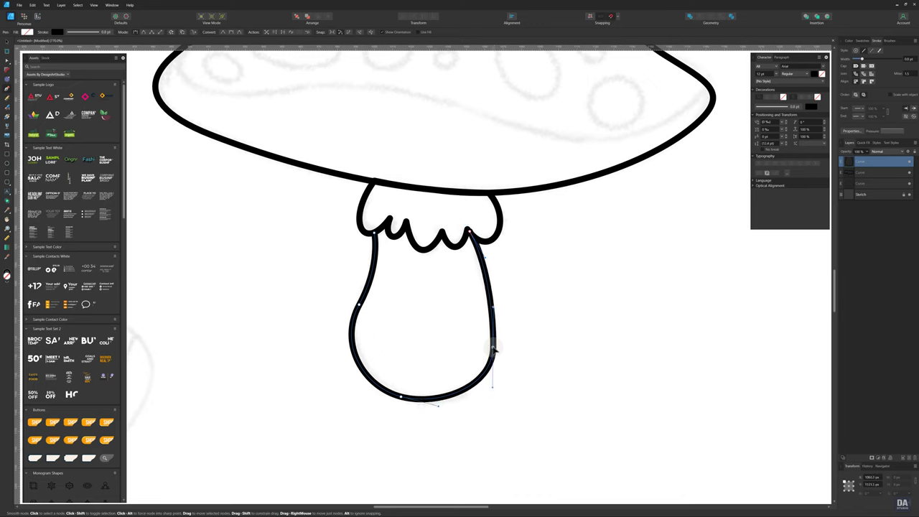
{"action": "left_click_drag", "start_coordinate": [435, 409], "coordinate": [443, 413]}
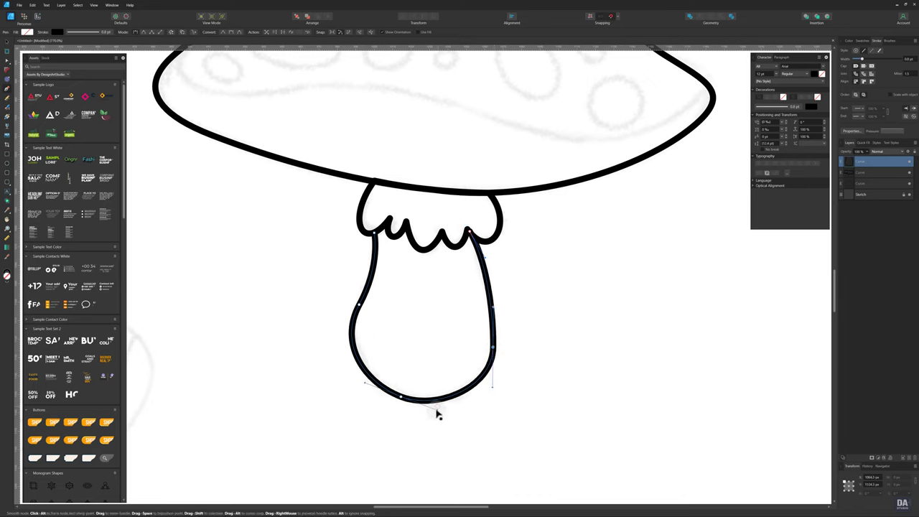
{"action": "left_click_drag", "start_coordinate": [493, 388], "coordinate": [493, 406]}
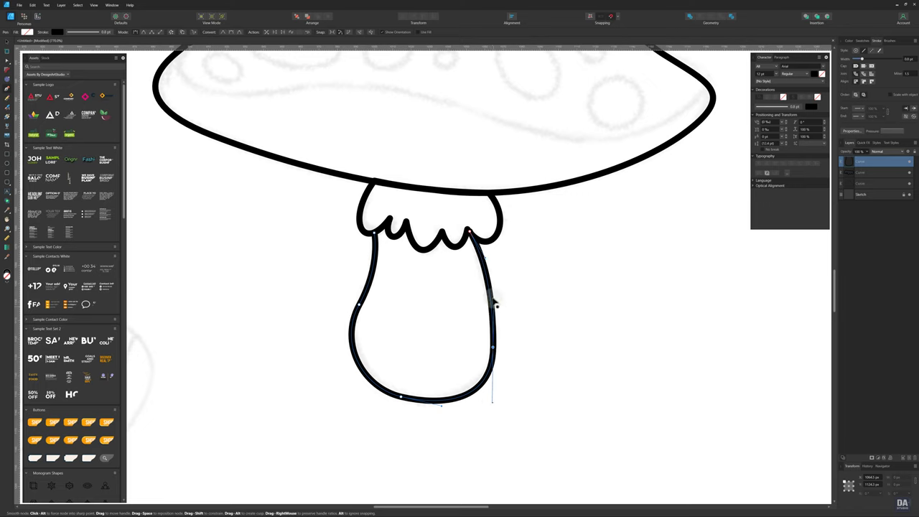
{"action": "left_click", "coordinate": [373, 232]}
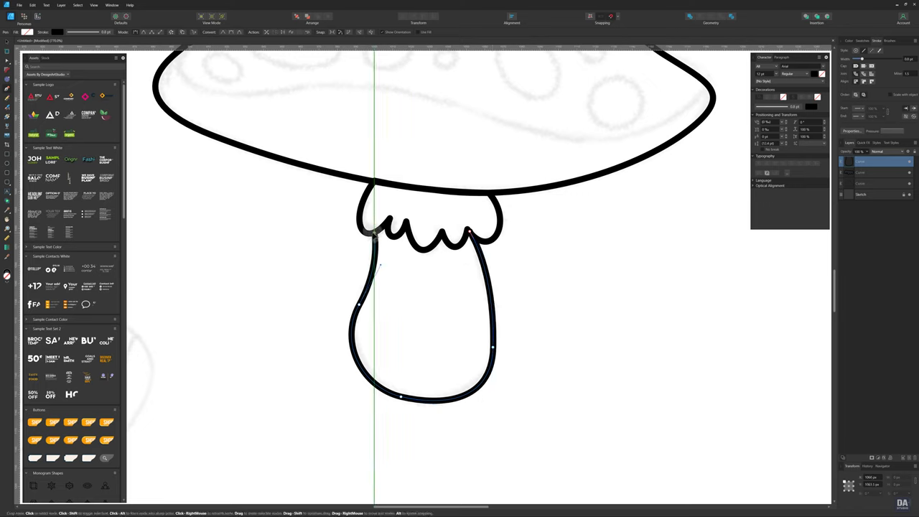
{"action": "left_click_drag", "start_coordinate": [381, 263], "coordinate": [381, 266]}
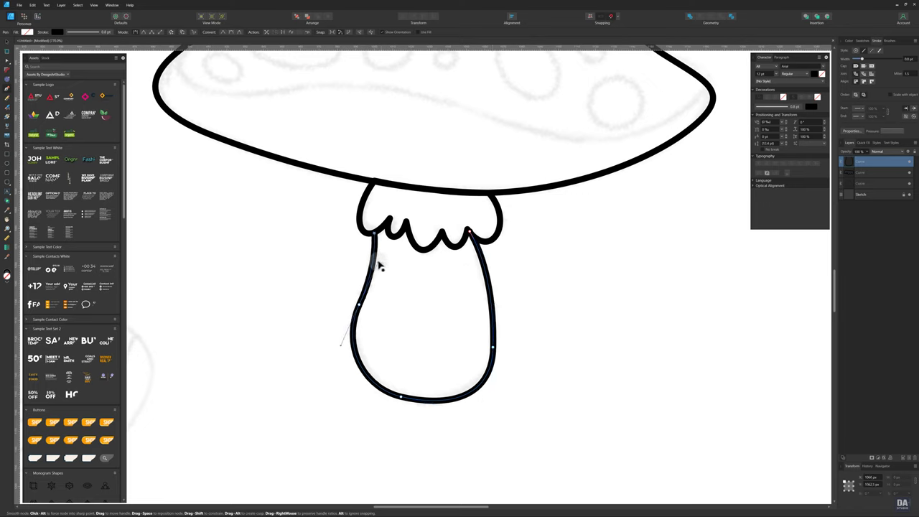
{"action": "left_click_drag", "start_coordinate": [359, 305], "coordinate": [361, 300]}
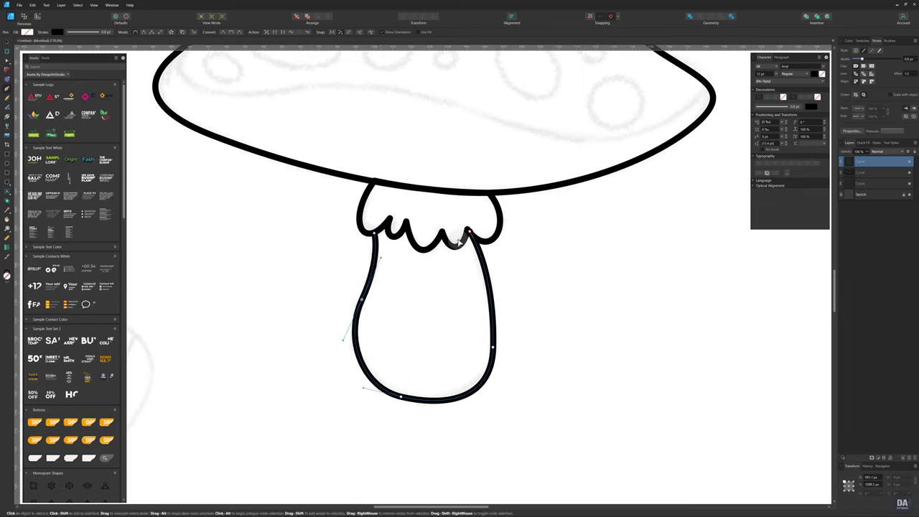
{"action": "left_click_drag", "start_coordinate": [376, 232], "coordinate": [455, 207]}
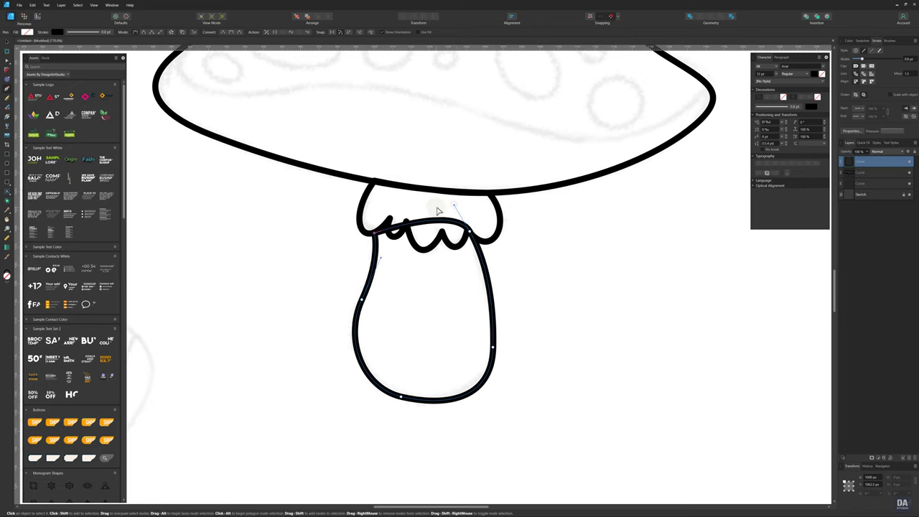
{"action": "key", "text": "Escape"}
{"action": "left_click_drag", "start_coordinate": [522, 285], "coordinate": [429, 339]}
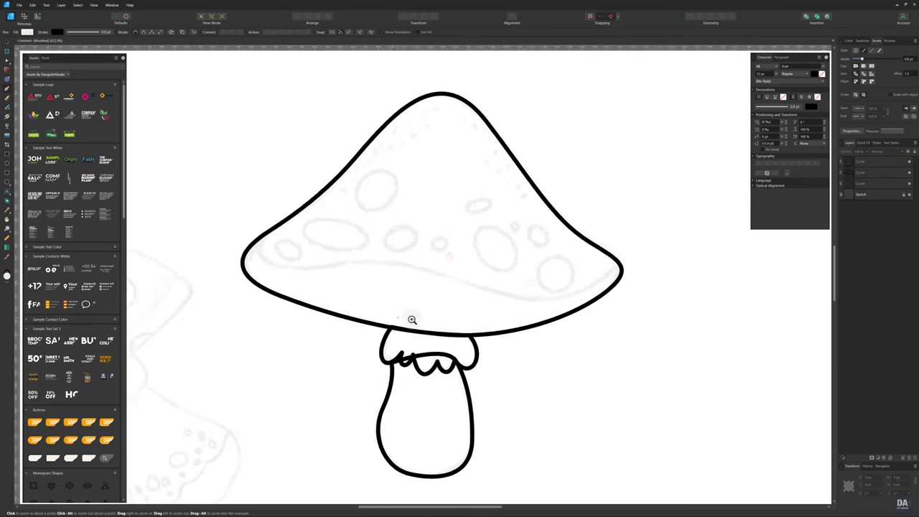
{"action": "scroll", "coordinate": [429, 340], "scroll_direction": "up", "scroll_amount": 2}
- Draw a curved rim line along the cap's underside from edge to edge
{"action": "scroll", "coordinate": [316, 283], "scroll_direction": "down", "scroll_amount": 1}
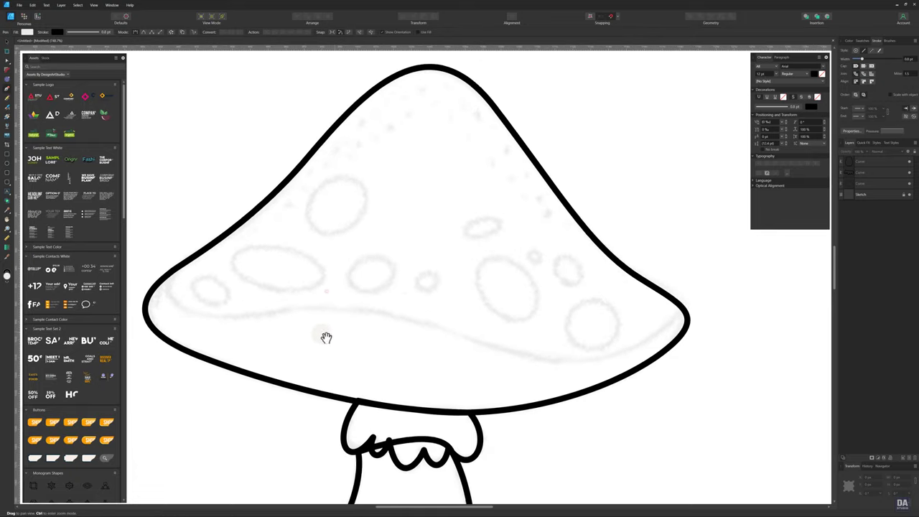
{"action": "scroll", "coordinate": [324, 333], "scroll_direction": "down", "scroll_amount": 1}
{"action": "left_click", "coordinate": [189, 272]}
{"action": "left_click_drag", "start_coordinate": [255, 321], "coordinate": [342, 312]}
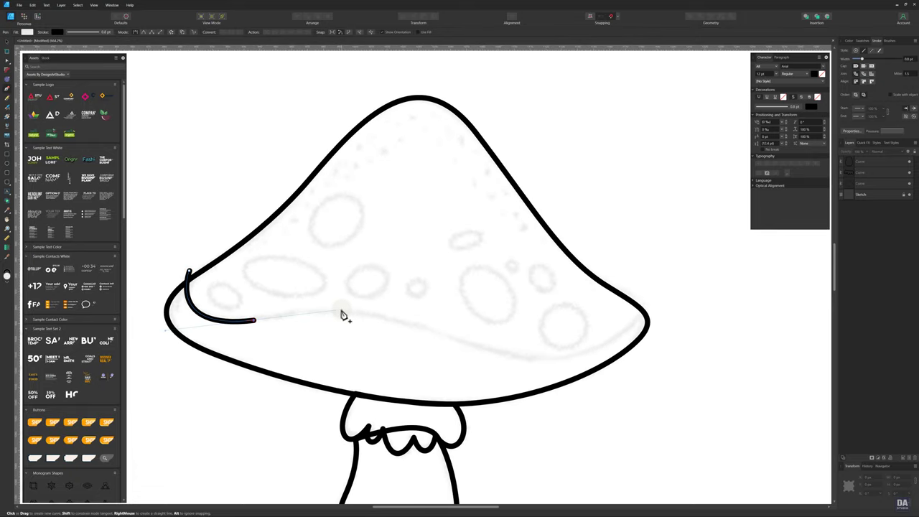
{"action": "left_click_drag", "start_coordinate": [483, 348], "coordinate": [579, 392]}
{"action": "left_click_drag", "start_coordinate": [646, 305], "coordinate": [673, 281]}
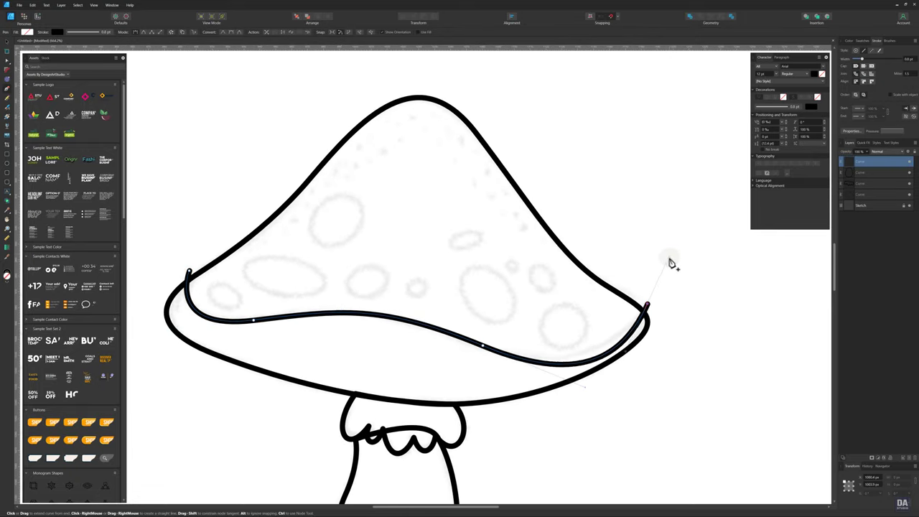
- Draw a closed trimming shape and clip the rim line's ends inside the cap
{"action": "scroll", "coordinate": [674, 296], "scroll_direction": "down", "scroll_amount": 2}
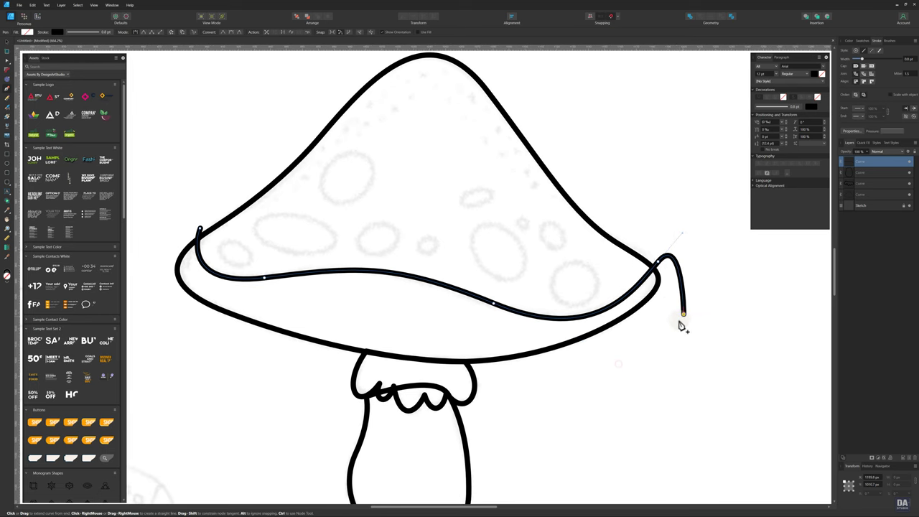
{"action": "left_click", "coordinate": [522, 396]}
{"action": "left_click", "coordinate": [280, 385]}
{"action": "left_click", "coordinate": [196, 331]}
{"action": "left_click", "coordinate": [169, 253]}
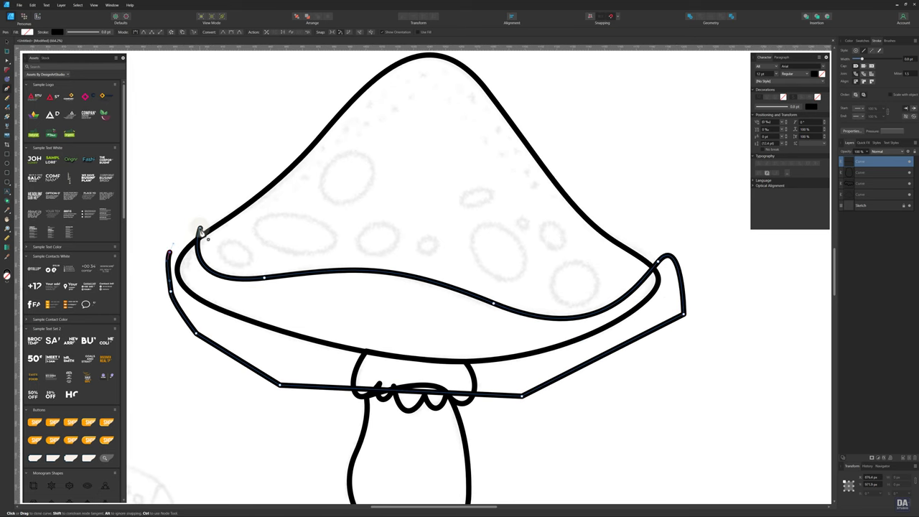
{"action": "left_click", "coordinate": [201, 230]}
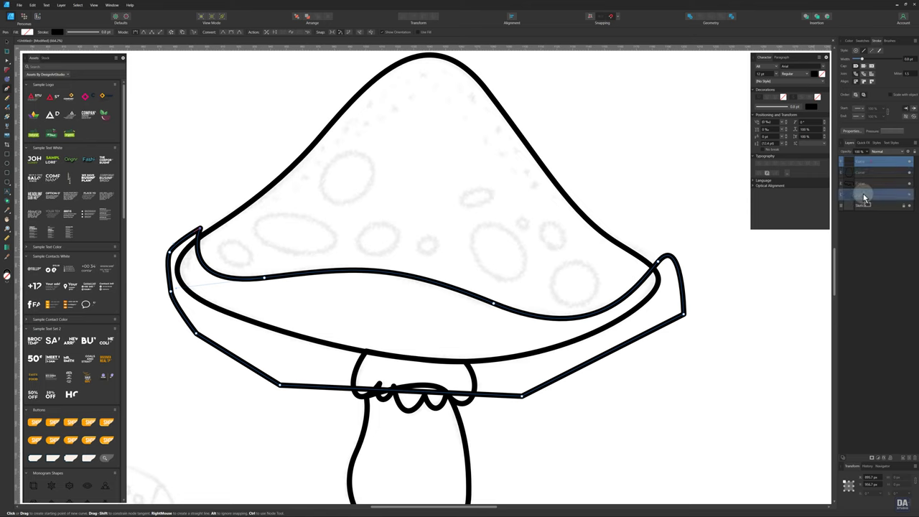
{"action": "left_click_drag", "start_coordinate": [873, 164], "coordinate": [856, 193]}
{"action": "scroll", "coordinate": [405, 357], "scroll_direction": "up", "scroll_amount": 2}
{"action": "scroll", "coordinate": [365, 344], "scroll_direction": "up", "scroll_amount": 1}
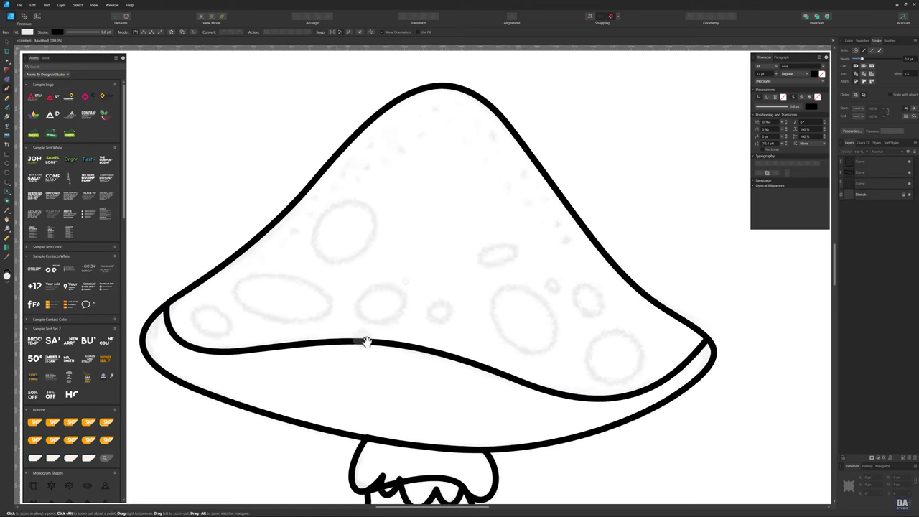
{"action": "scroll", "coordinate": [437, 337], "scroll_direction": "up", "scroll_amount": 1}
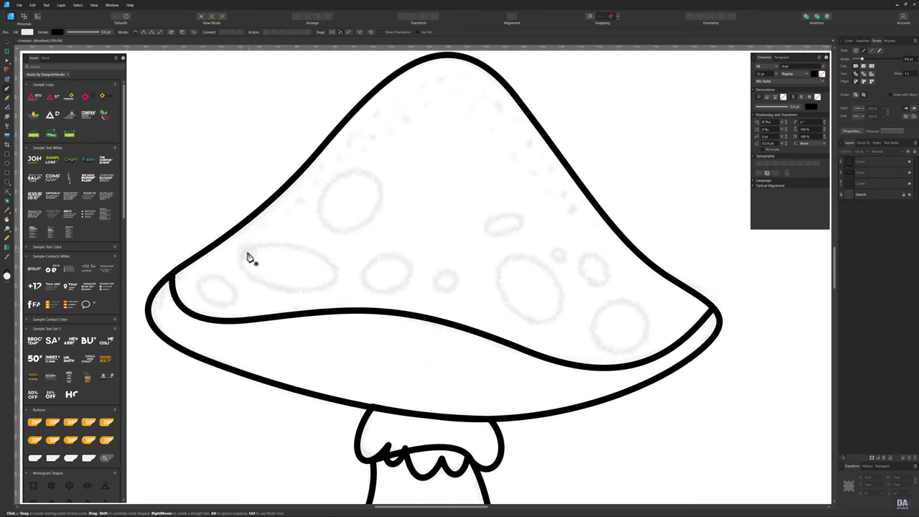
- Draw a tilted oval spot, copy it as a tall oval, and remove both fills
{"action": "left_click", "coordinate": [7, 169]}
{"action": "mouse_move", "coordinate": [242, 242]}
{"action": "left_mouse_down"}
{"action": "mouse_move", "coordinate": [338, 291]}
{"action": "mouse_move", "coordinate": [338, 283]}
{"action": "left_mouse_up"}
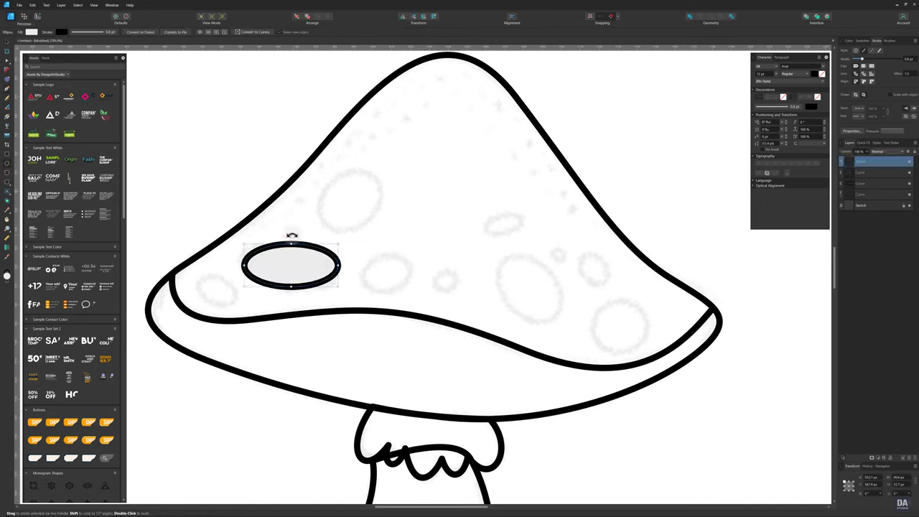
{"action": "left_click_drag", "start_coordinate": [293, 234], "coordinate": [297, 235]}
{"action": "key", "text": "v"}
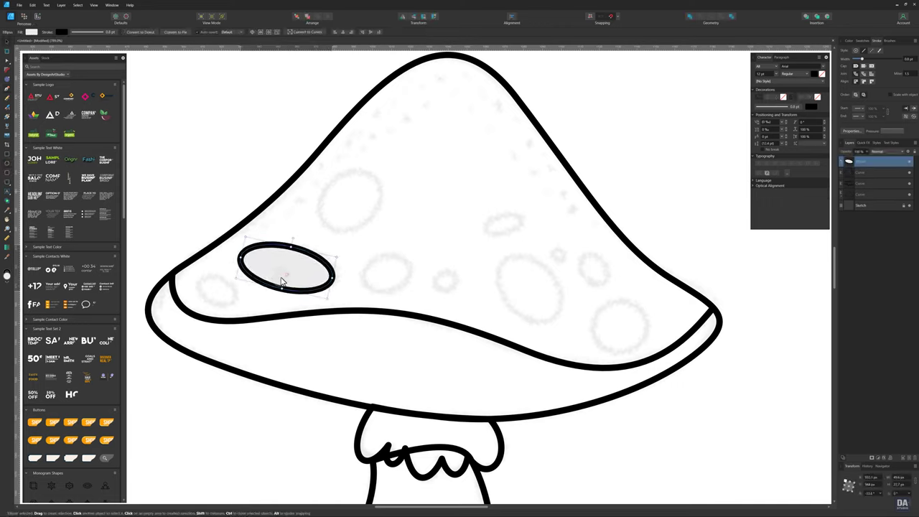
{"action": "mouse_move", "coordinate": [287, 277]}
{"action": "left_mouse_down"}
{"action": "mouse_move", "coordinate": [368, 246]}
{"action": "mouse_move", "coordinate": [359, 170]}
{"action": "left_mouse_up"}
{"action": "mouse_move", "coordinate": [396, 206]}
{"action": "left_mouse_down"}
{"action": "mouse_move", "coordinate": [370, 208]}
{"action": "mouse_move", "coordinate": [368, 198]}
{"action": "left_mouse_up"}
{"action": "left_click_drag", "start_coordinate": [357, 164], "coordinate": [352, 163]}
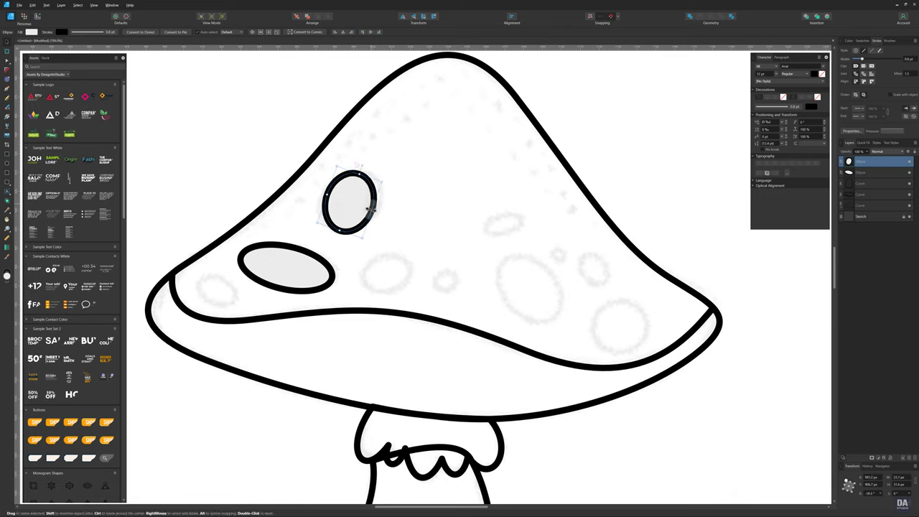
{"action": "left_click", "coordinate": [302, 284], "text": "shift"}
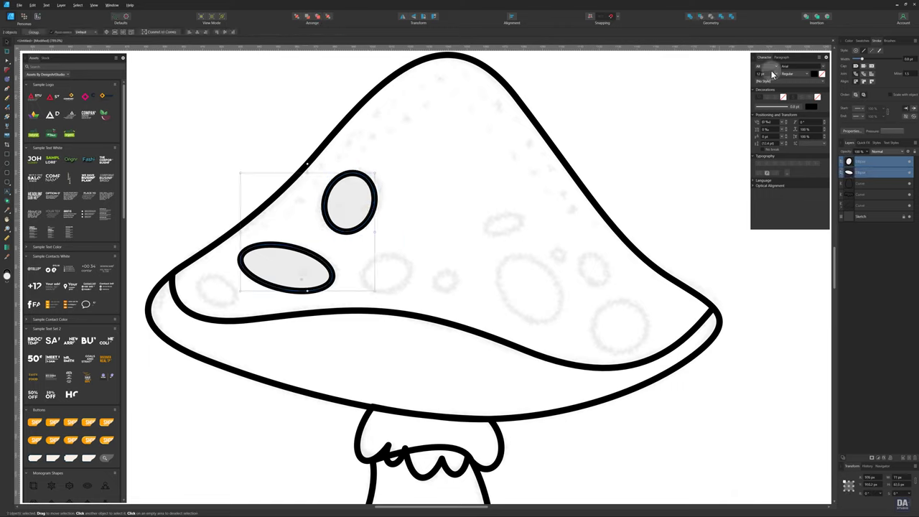
{"action": "left_click", "coordinate": [862, 41]}
{"action": "left_click", "coordinate": [847, 63]}
{"action": "left_click", "coordinate": [389, 215]}
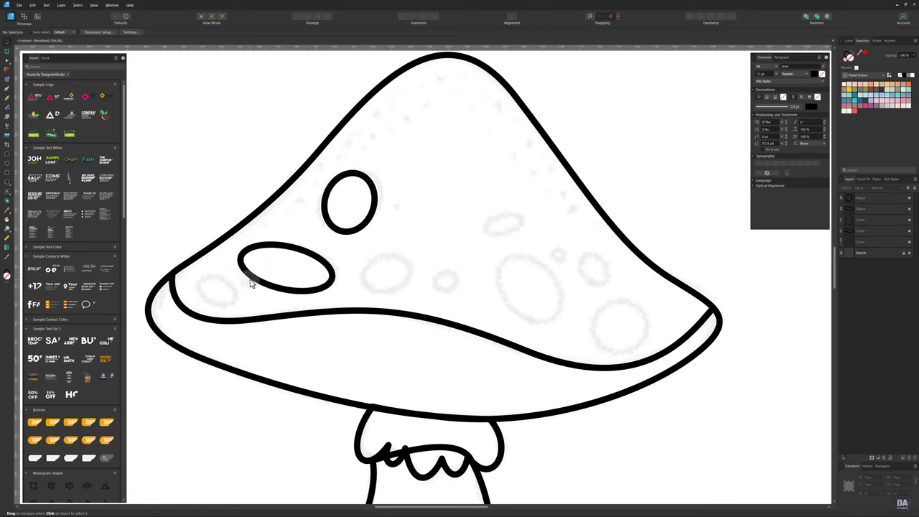
- Add several more oval and round spots across the cap, then zoom out
{"action": "left_click_drag", "start_coordinate": [258, 288], "coordinate": [244, 308]}
{"action": "mouse_move", "coordinate": [291, 277]}
{"action": "left_mouse_down"}
{"action": "mouse_move", "coordinate": [236, 291]}
{"action": "mouse_move", "coordinate": [225, 270]}
{"action": "left_mouse_up"}
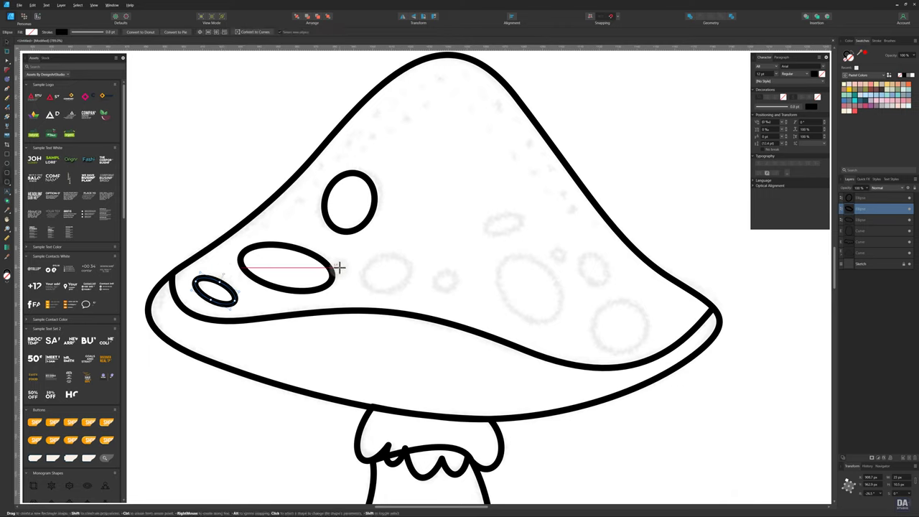
{"action": "mouse_move", "coordinate": [364, 258]}
{"action": "left_mouse_down"}
{"action": "mouse_move", "coordinate": [420, 295]}
{"action": "mouse_move", "coordinate": [462, 293]}
{"action": "left_mouse_up"}
{"action": "mouse_move", "coordinate": [482, 213]}
{"action": "left_mouse_down"}
{"action": "mouse_move", "coordinate": [530, 237]}
{"action": "mouse_move", "coordinate": [548, 318]}
{"action": "left_mouse_up"}
{"action": "left_click_drag", "start_coordinate": [524, 242], "coordinate": [509, 246]}
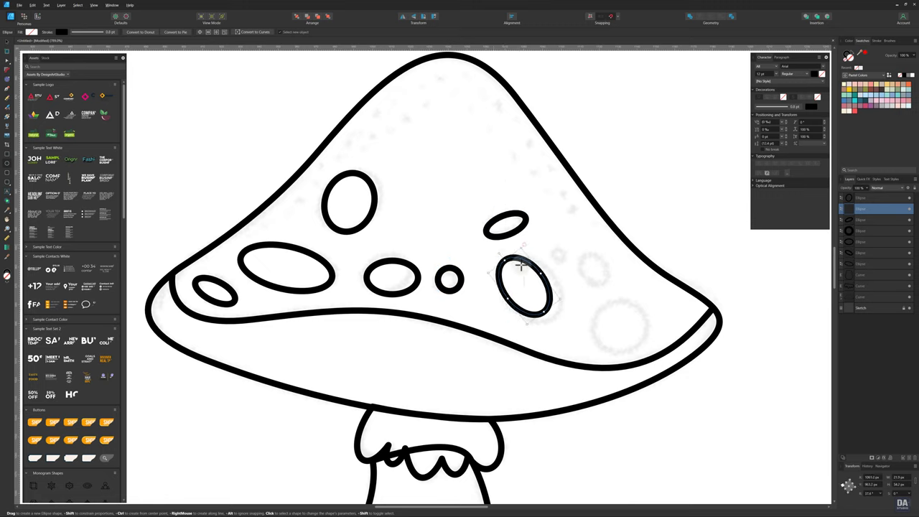
{"action": "left_click_drag", "start_coordinate": [540, 329], "coordinate": [551, 317]}
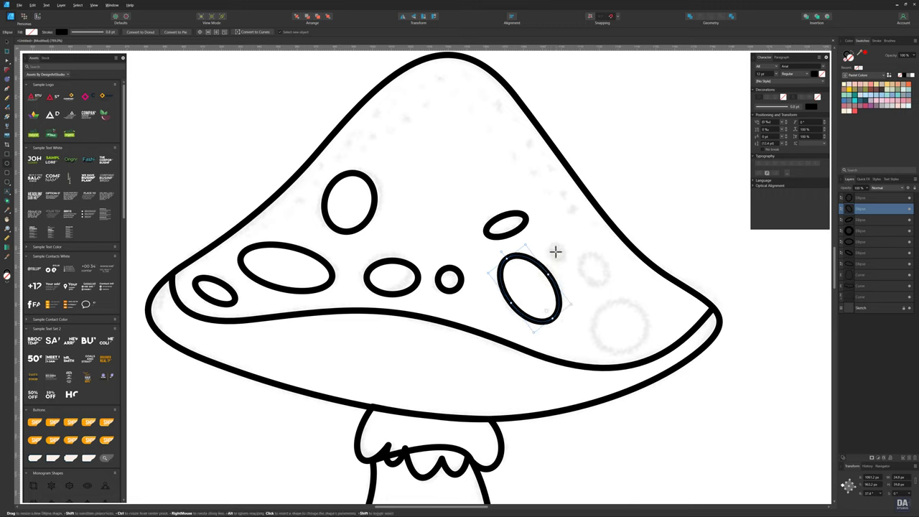
{"action": "mouse_move", "coordinate": [554, 247]}
{"action": "left_mouse_down"}
{"action": "mouse_move", "coordinate": [614, 284]}
{"action": "mouse_move", "coordinate": [650, 354]}
{"action": "left_mouse_up"}
{"action": "key", "text": "z"}
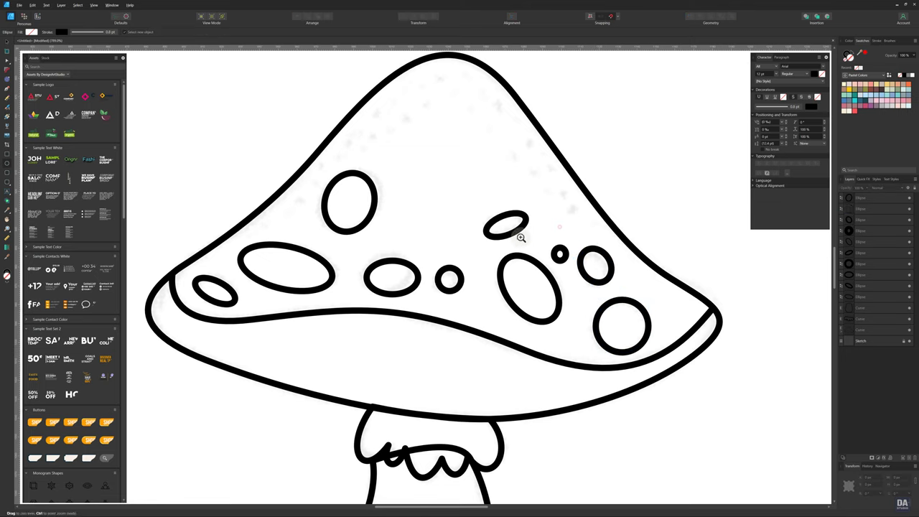
{"action": "left_click_drag", "start_coordinate": [521, 237], "coordinate": [247, 207]}
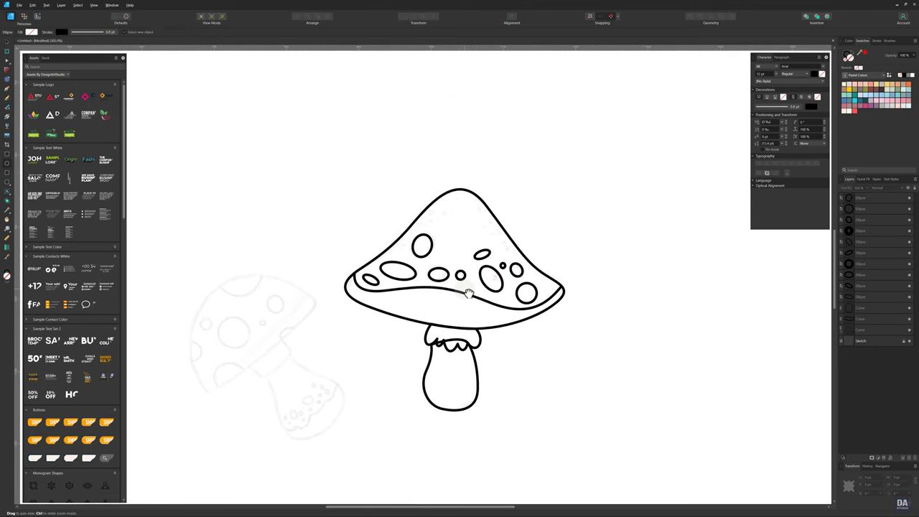
- Pan to the left sketch and fit a black-outlined circle to its round cap
{"action": "mouse_move", "coordinate": [468, 294]}
{"action": "left_mouse_down"}
{"action": "mouse_move", "coordinate": [477, 273]}
{"action": "mouse_move", "coordinate": [499, 261]}
{"action": "left_mouse_up"}
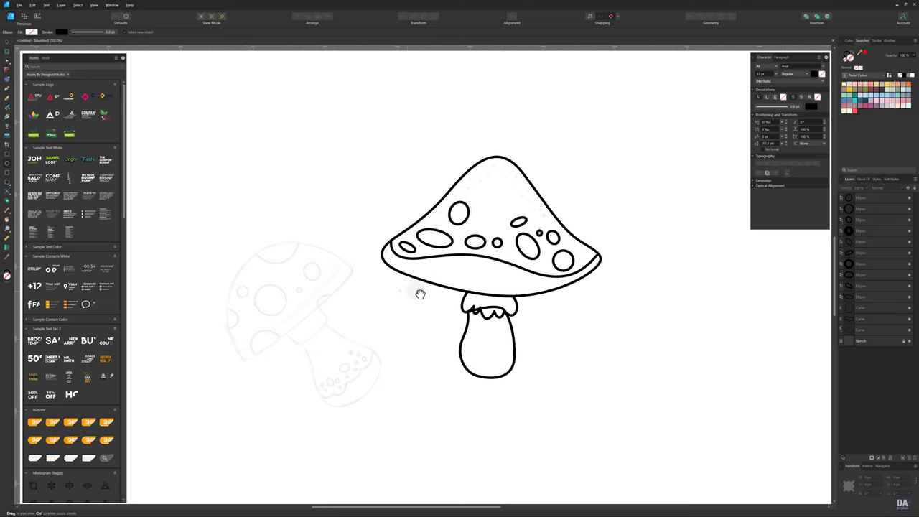
{"action": "mouse_move", "coordinate": [419, 294]}
{"action": "left_mouse_down"}
{"action": "mouse_move", "coordinate": [446, 280]}
{"action": "mouse_move", "coordinate": [428, 292]}
{"action": "mouse_move", "coordinate": [498, 292]}
{"action": "left_mouse_up"}
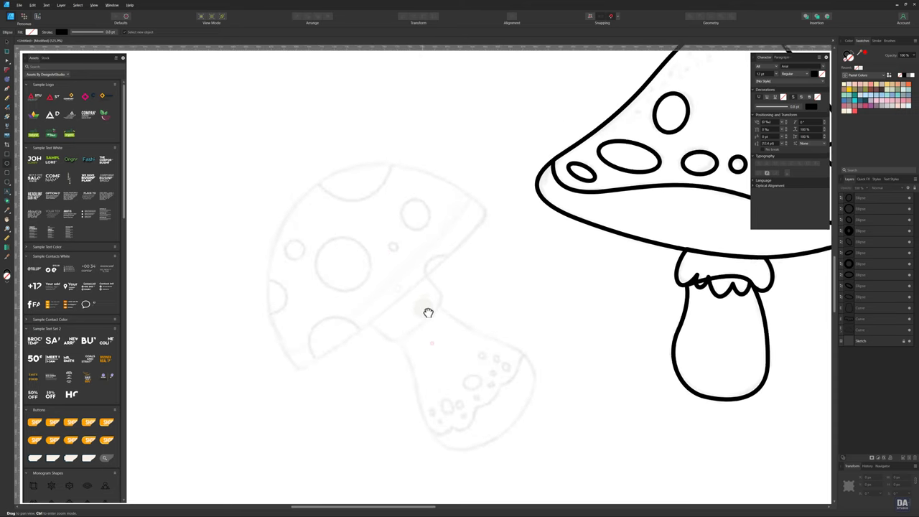
{"action": "left_click_drag", "start_coordinate": [407, 294], "coordinate": [415, 294]}
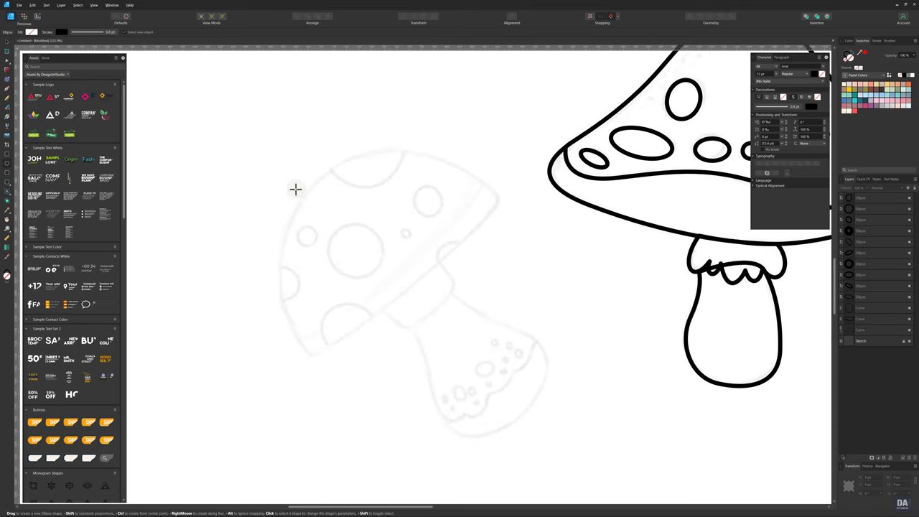
{"action": "mouse_move", "coordinate": [269, 159]}
{"action": "left_mouse_down"}
{"action": "mouse_move", "coordinate": [482, 330]}
{"action": "mouse_move", "coordinate": [585, 374]}
{"action": "left_mouse_up"}
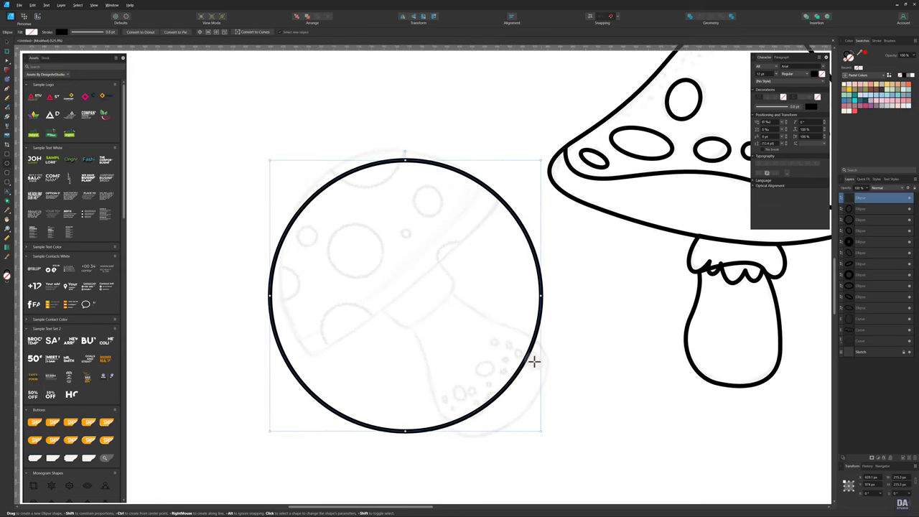
{"action": "left_click_drag", "start_coordinate": [525, 369], "coordinate": [518, 357]}
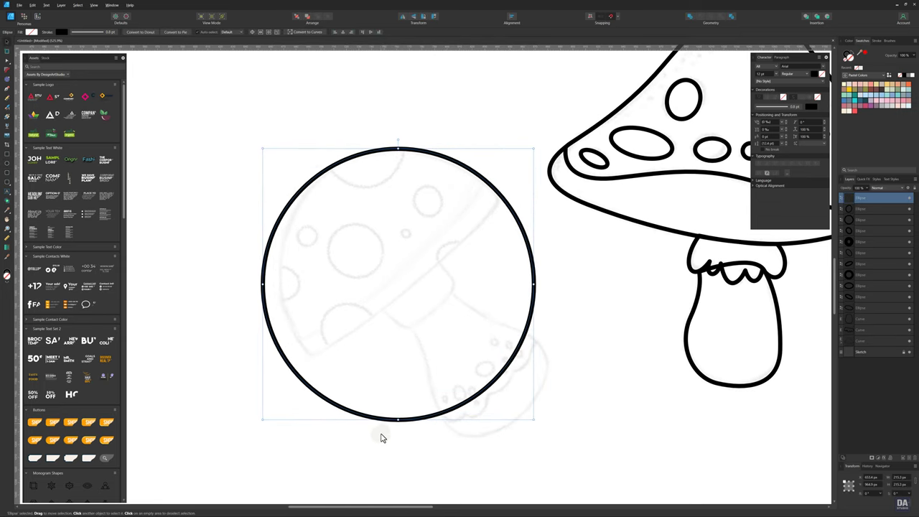
{"action": "left_click_drag", "start_coordinate": [262, 420], "coordinate": [279, 403]}
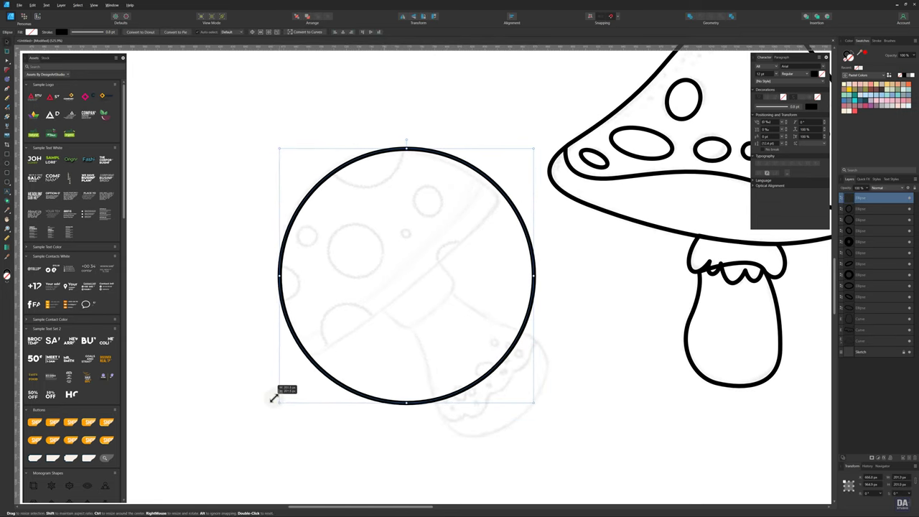
{"action": "left_click_drag", "start_coordinate": [279, 149], "coordinate": [276, 149]}
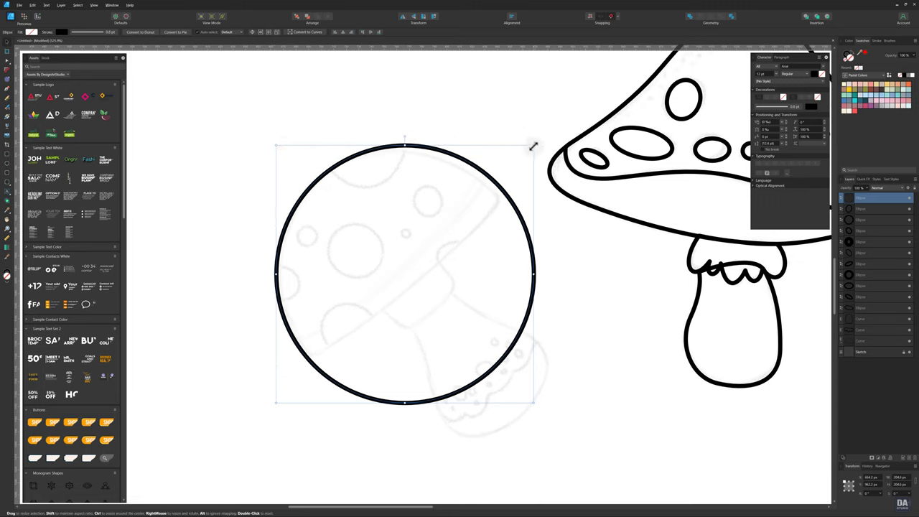
{"action": "left_click_drag", "start_coordinate": [534, 145], "coordinate": [530, 149]}
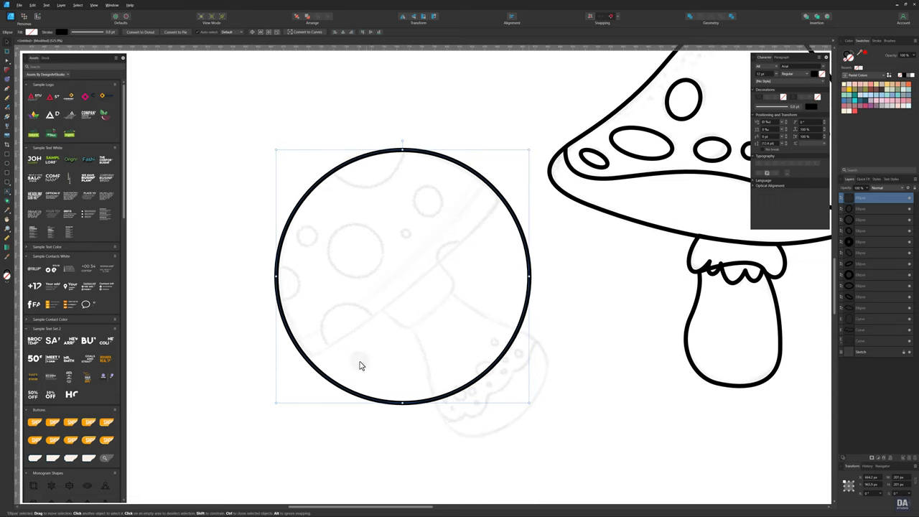
{"action": "left_click_drag", "start_coordinate": [278, 404], "coordinate": [279, 401]}
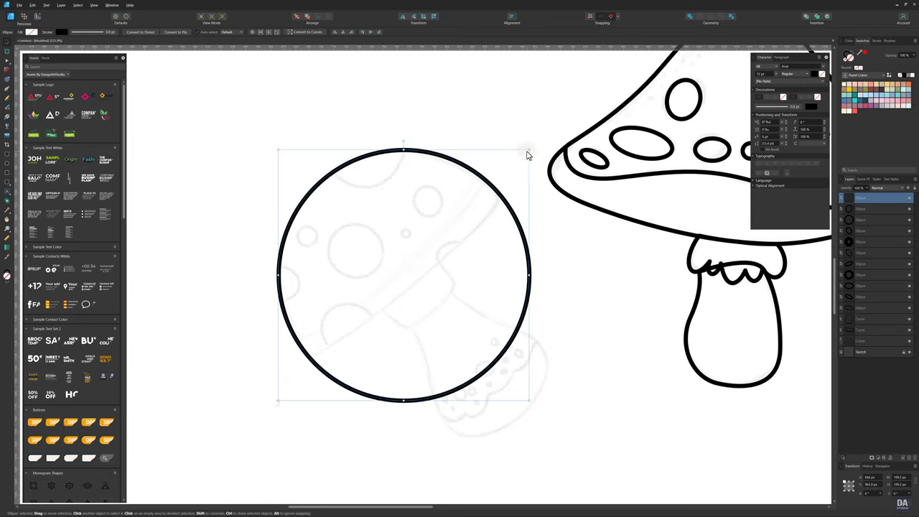
{"action": "left_click_drag", "start_coordinate": [528, 154], "coordinate": [525, 152]}
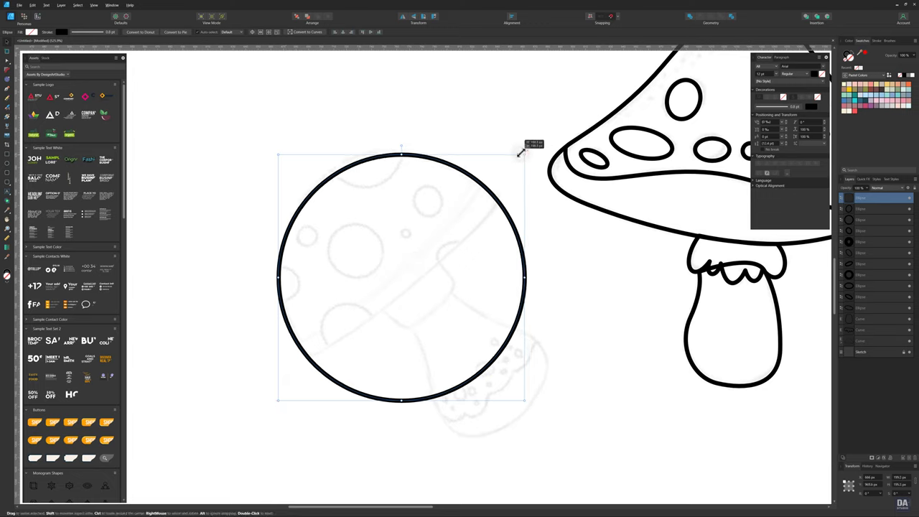
{"action": "left_click", "coordinate": [225, 328]}
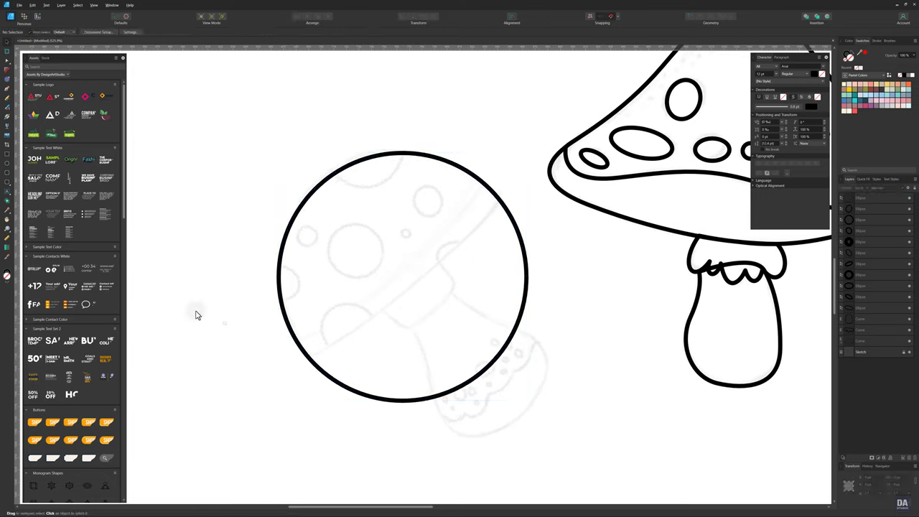
- Draw a bowed line across the circle from lower-left to upper-right edge
{"action": "left_click", "coordinate": [7, 90]}
{"action": "left_click", "coordinate": [297, 356]}
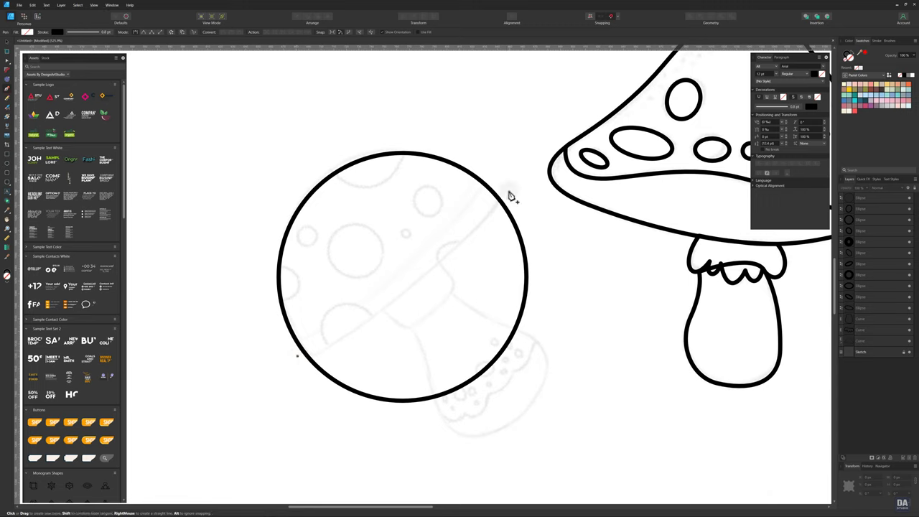
{"action": "left_click", "coordinate": [505, 187]}
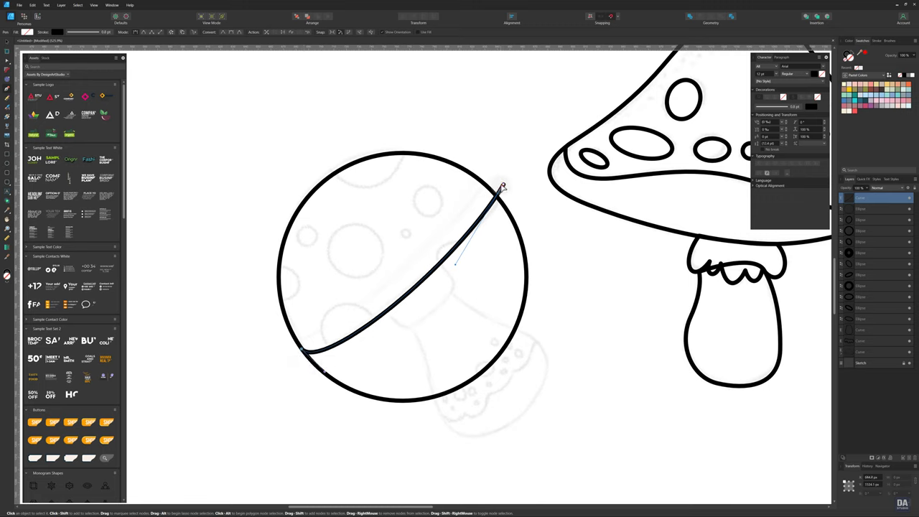
{"action": "mouse_move", "coordinate": [456, 263]}
{"action": "left_mouse_down"}
{"action": "mouse_move", "coordinate": [517, 242]}
{"action": "mouse_move", "coordinate": [526, 217]}
{"action": "left_mouse_up"}
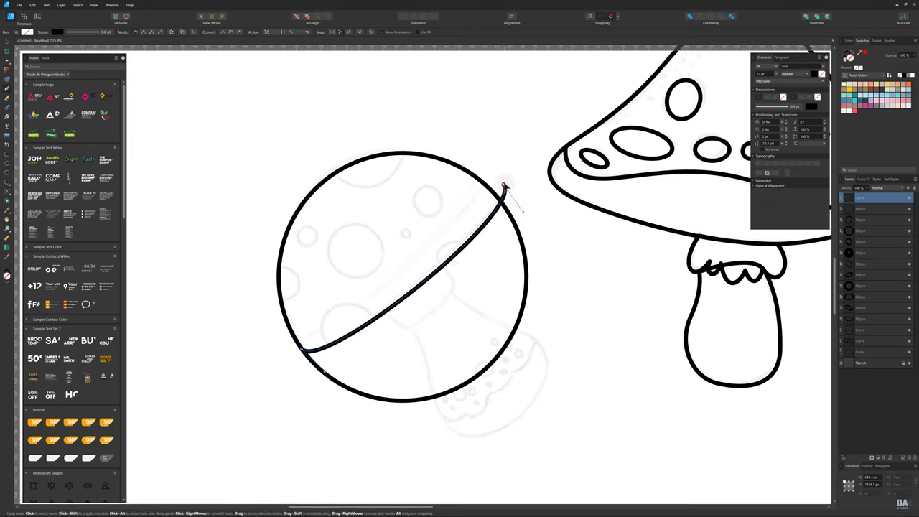
{"action": "left_click_drag", "start_coordinate": [503, 188], "coordinate": [496, 194]}
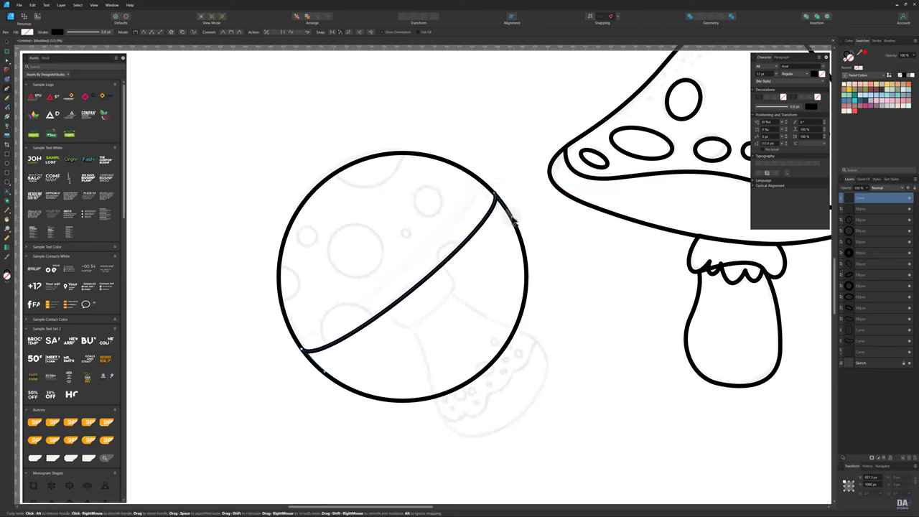
{"action": "left_click_drag", "start_coordinate": [323, 375], "coordinate": [328, 379]}
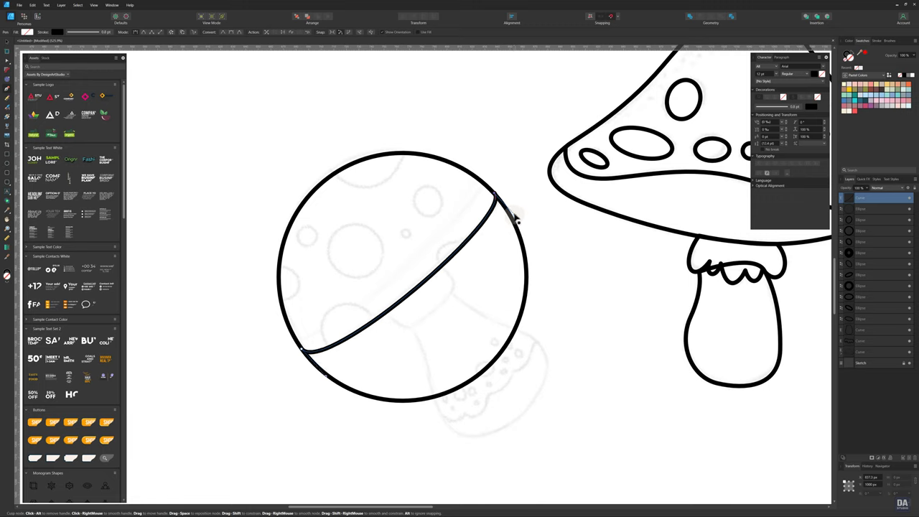
{"action": "left_click_drag", "start_coordinate": [515, 215], "coordinate": [515, 221]}
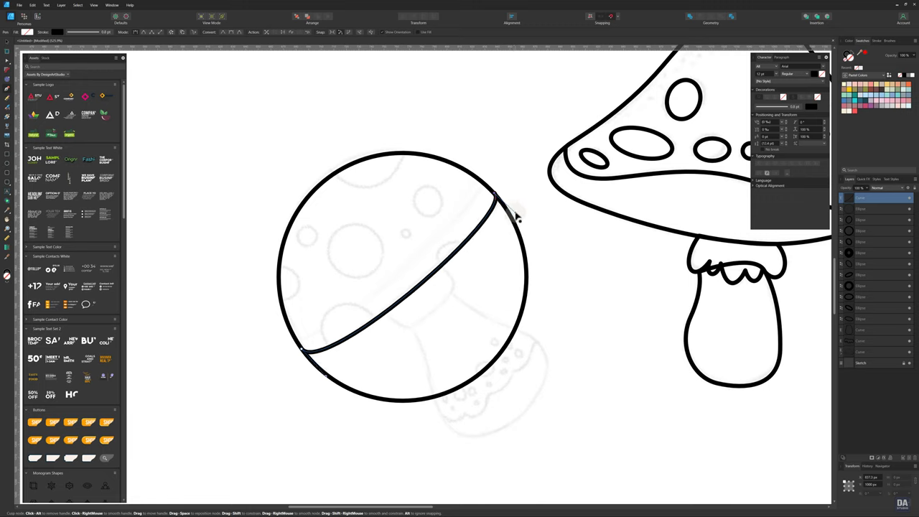
{"action": "left_click", "coordinate": [520, 220]}
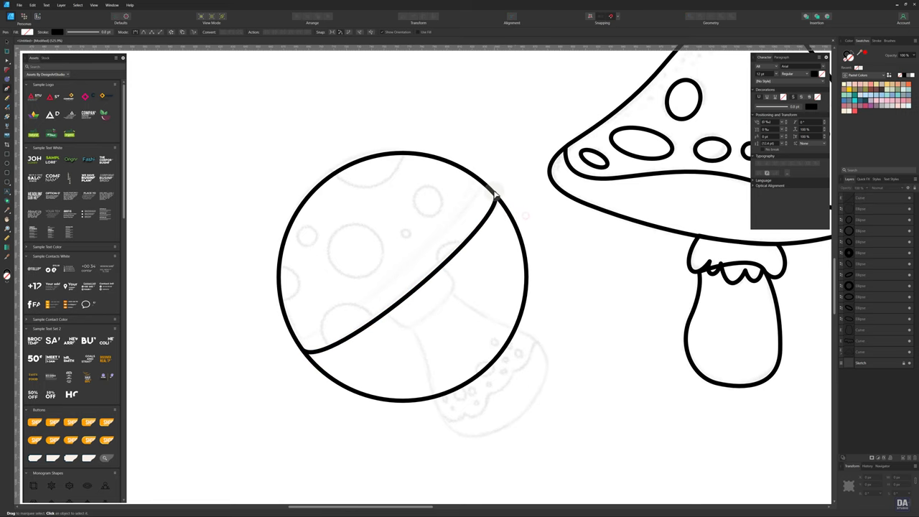
- Reshape the curve near its top end and select it together with the circle
{"action": "scroll", "coordinate": [502, 191], "scroll_direction": "up", "scroll_amount": 3}
{"action": "left_click", "coordinate": [501, 191]}
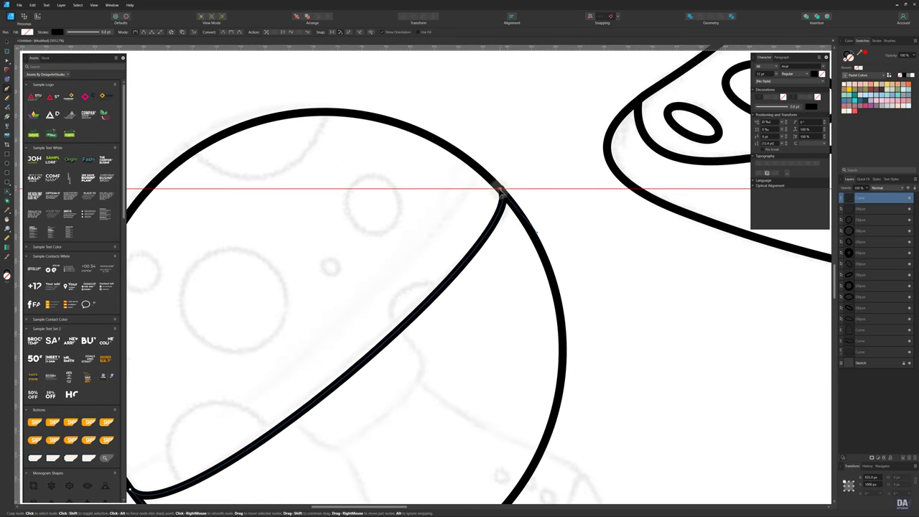
{"action": "mouse_move", "coordinate": [501, 191]}
{"action": "left_mouse_down"}
{"action": "mouse_move", "coordinate": [550, 236]}
{"action": "mouse_move", "coordinate": [390, 298]}
{"action": "left_mouse_up"}
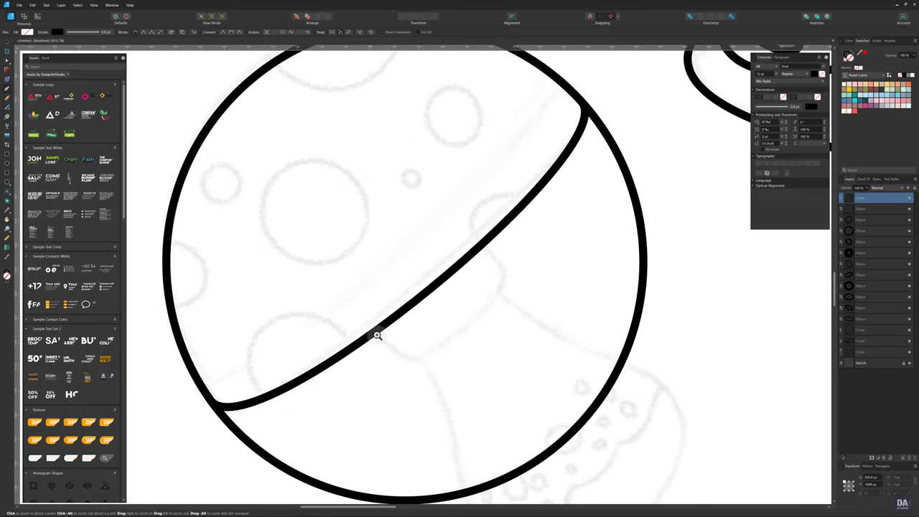
{"action": "mouse_move", "coordinate": [377, 336]}
{"action": "left_mouse_down"}
{"action": "mouse_move", "coordinate": [426, 314]}
{"action": "mouse_move", "coordinate": [357, 316]}
{"action": "left_mouse_up"}
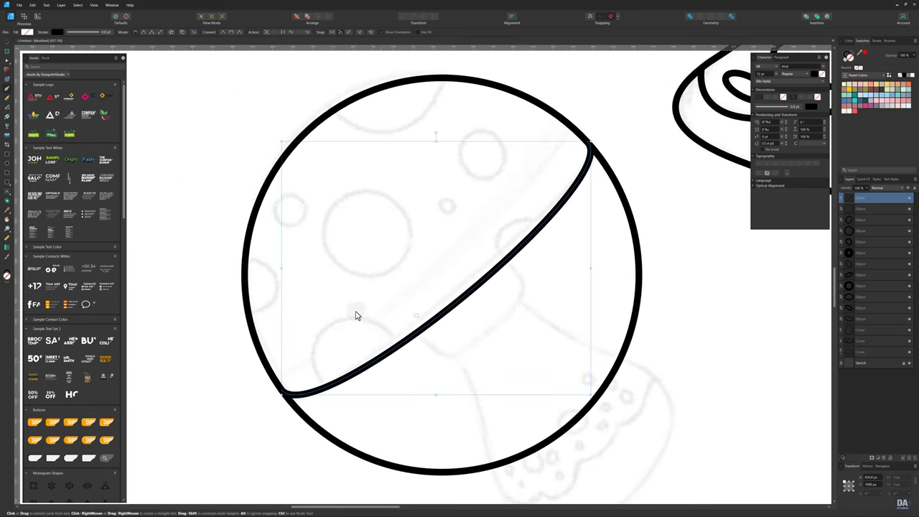
{"action": "key", "text": "v"}
{"action": "left_click", "coordinate": [247, 329], "text": "shift"}
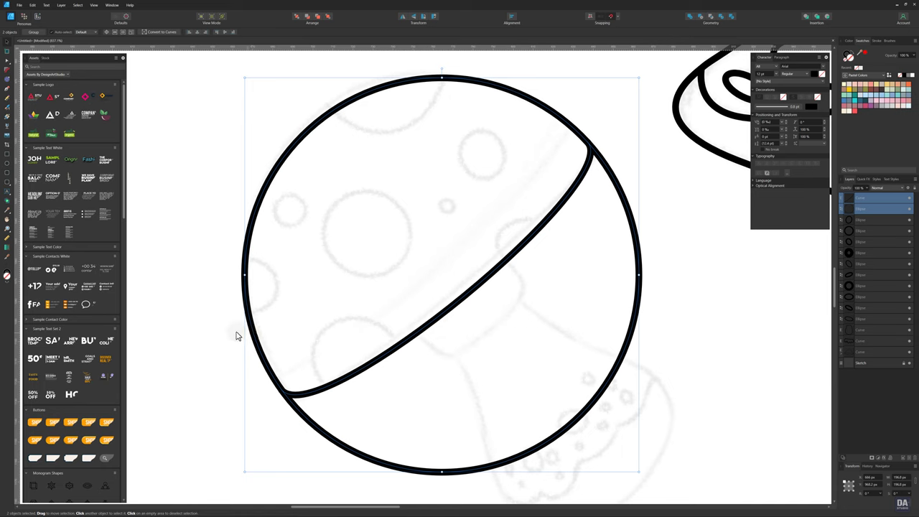
- Split the circle along the curve with Shape Builder and delete the lower piece
{"action": "left_click", "coordinate": [7, 204]}
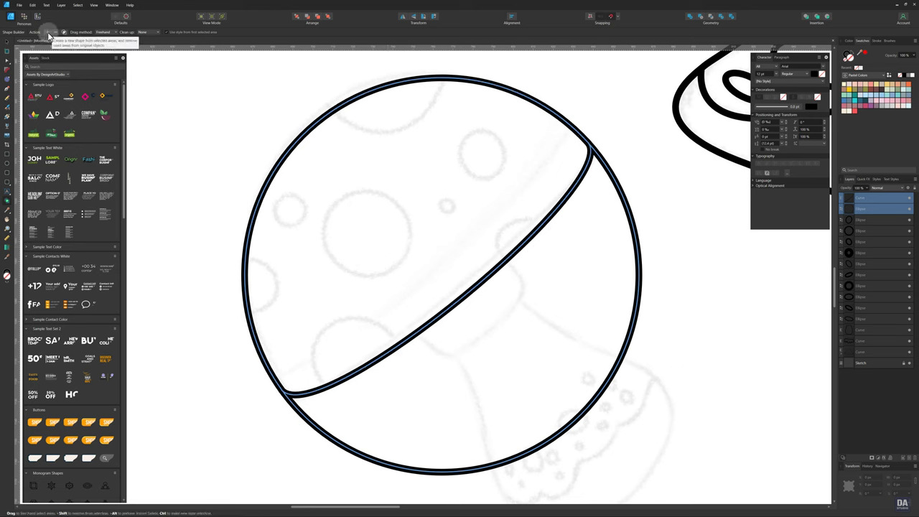
{"action": "left_click", "coordinate": [368, 201]}
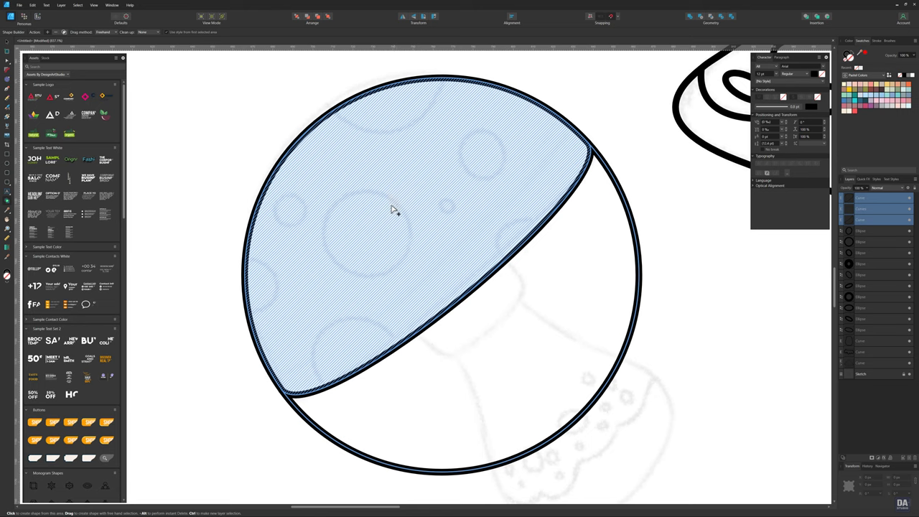
{"action": "key", "text": "v"}
{"action": "left_click_drag", "start_coordinate": [625, 200], "coordinate": [657, 222]}
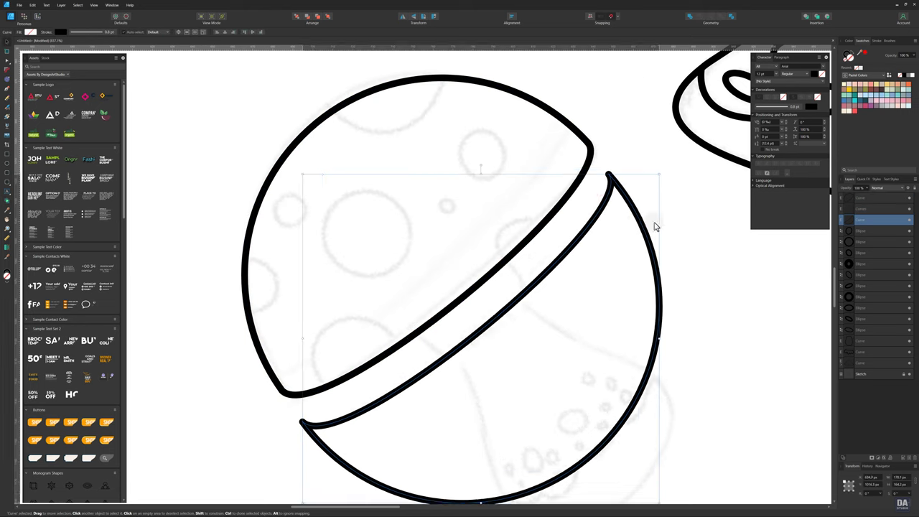
{"action": "key", "text": "Delete"}
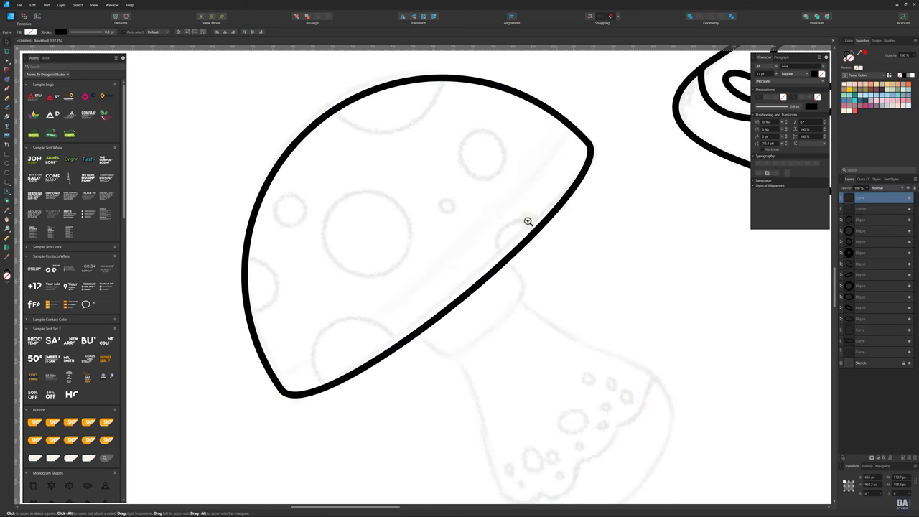
{"action": "scroll", "coordinate": [527, 220], "scroll_direction": "down", "scroll_amount": 2}
{"action": "scroll", "coordinate": [425, 215], "scroll_direction": "down", "scroll_amount": 1}
{"action": "scroll", "coordinate": [454, 249], "scroll_direction": "up", "scroll_amount": 2}
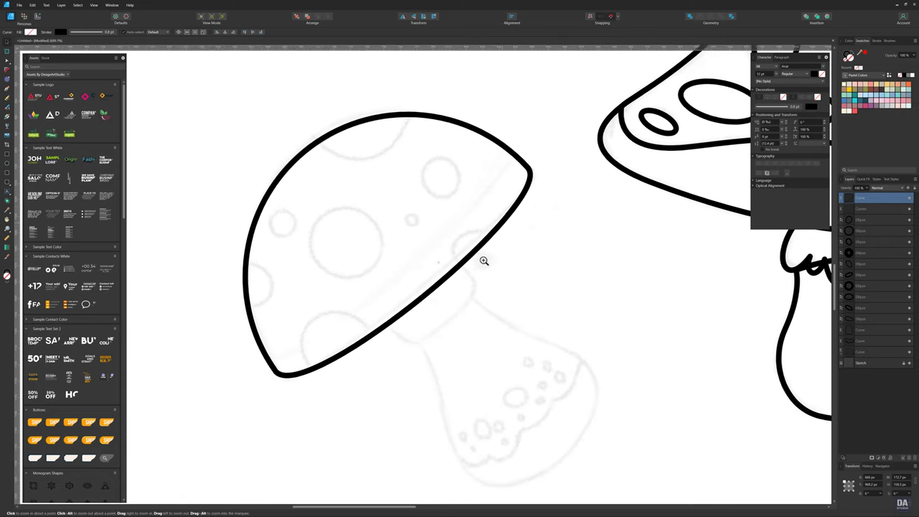
{"action": "scroll", "coordinate": [431, 288], "scroll_direction": "up", "scroll_amount": 1}
{"action": "left_click", "coordinate": [378, 275]}
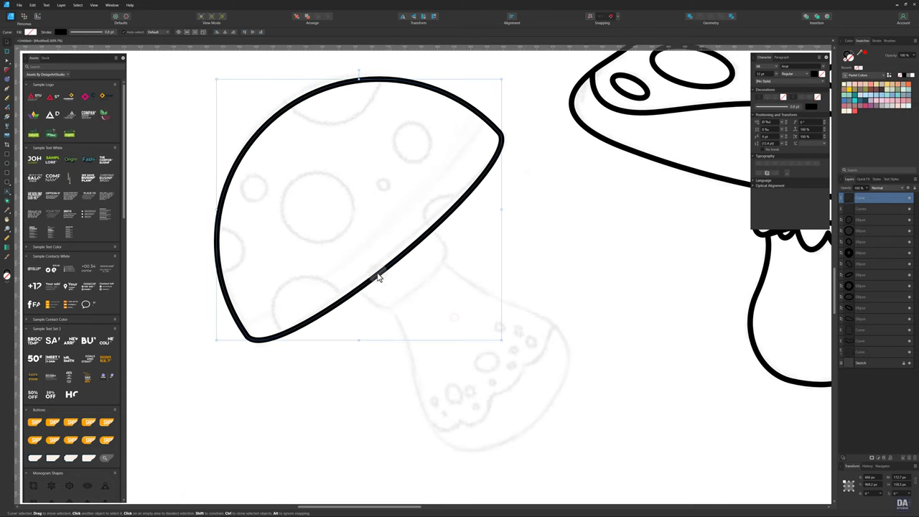
{"action": "left_click", "coordinate": [7, 92]}
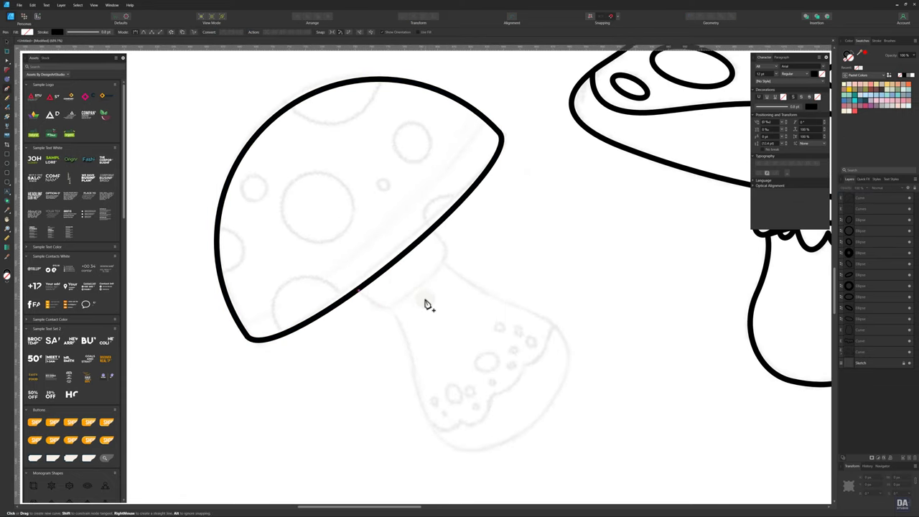
- Draw and close the small rounded collar under the cap, adjusting its nodes
{"action": "left_click_drag", "start_coordinate": [421, 289], "coordinate": [457, 256]}
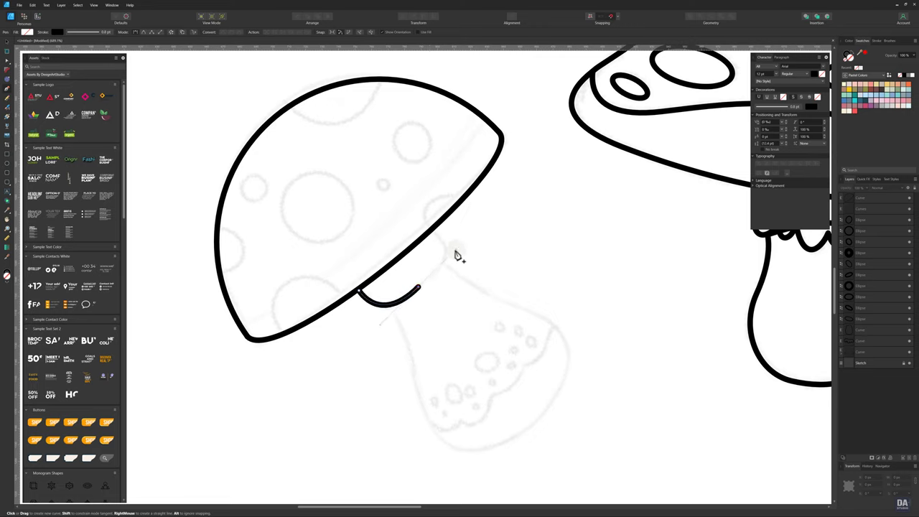
{"action": "left_click", "coordinate": [433, 231]}
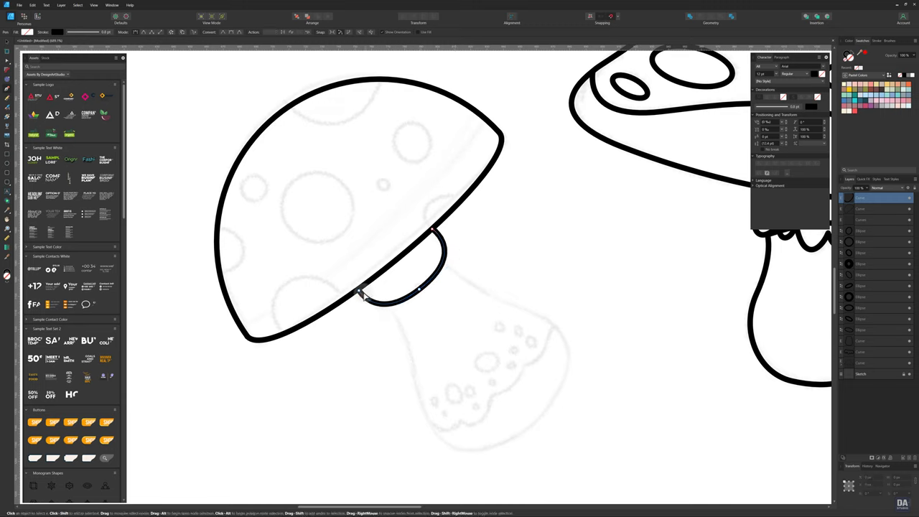
{"action": "left_click", "coordinate": [360, 294]}
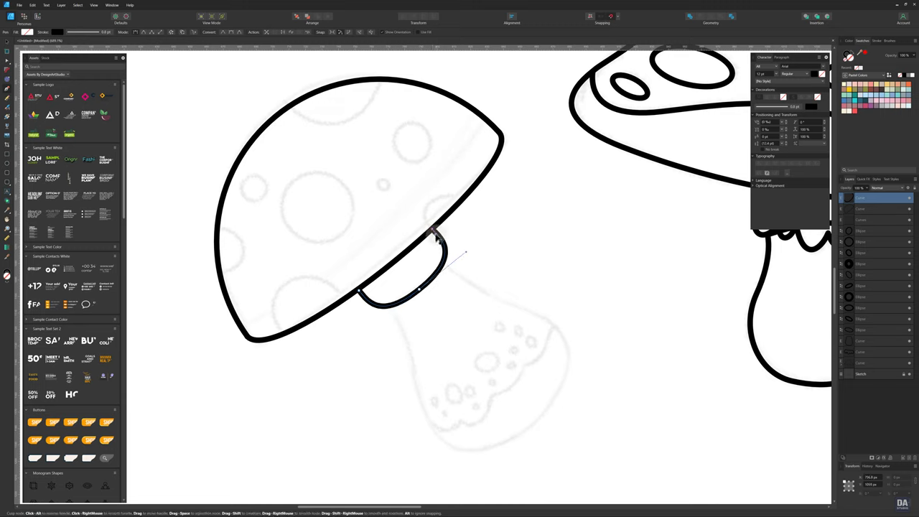
{"action": "left_click_drag", "start_coordinate": [465, 253], "coordinate": [467, 257]}
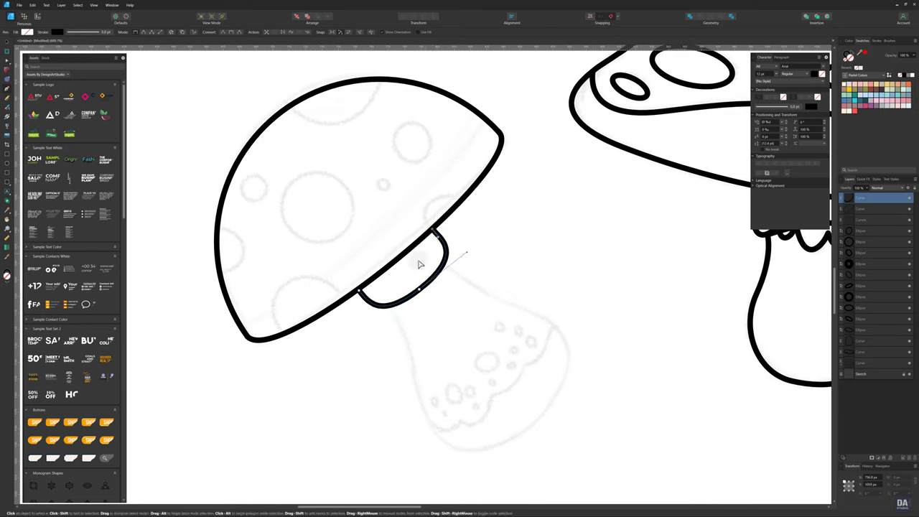
{"action": "left_click", "coordinate": [360, 294]}
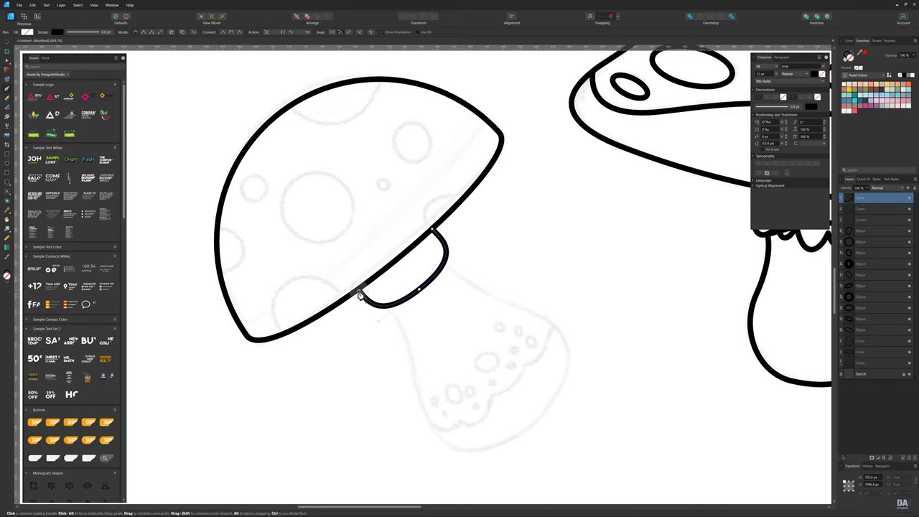
{"action": "left_click", "coordinate": [419, 289]}
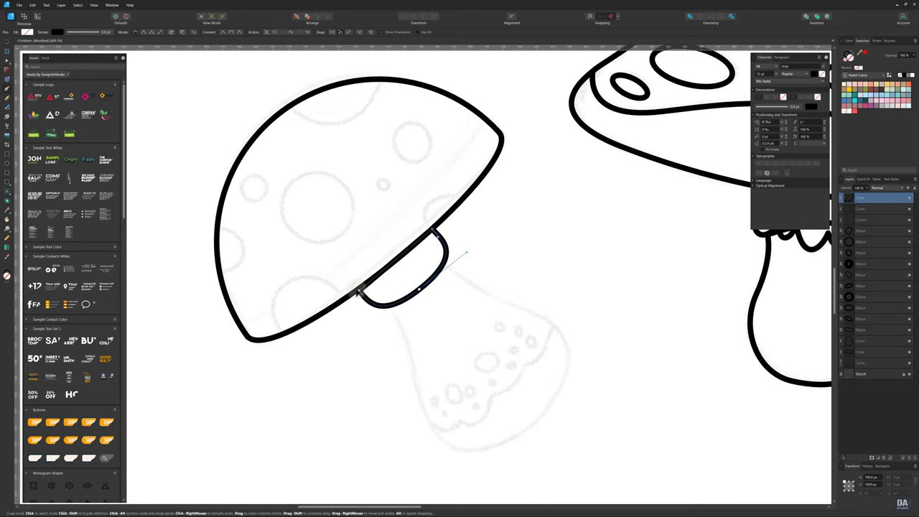
{"action": "left_click_drag", "start_coordinate": [358, 292], "coordinate": [366, 300]}
{"action": "key", "text": "Escape"}
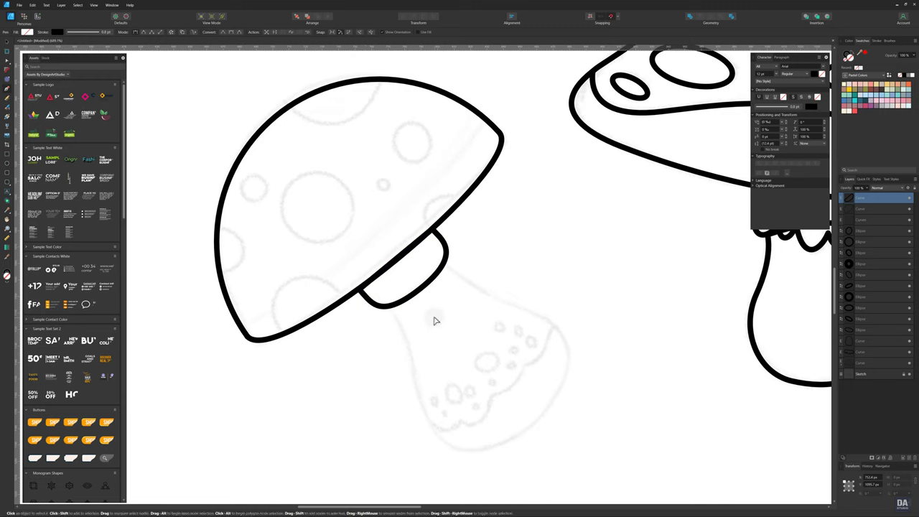
{"action": "mouse_move", "coordinate": [441, 351]}
{"action": "left_mouse_down"}
{"action": "mouse_move", "coordinate": [403, 303]}
{"action": "mouse_move", "coordinate": [390, 400]}
{"action": "left_mouse_up"}
- Trace the bulb-shaped stem below the collar with the Pen as a closed curve starting and ending at the cap edge
{"action": "left_click", "coordinate": [346, 257]}
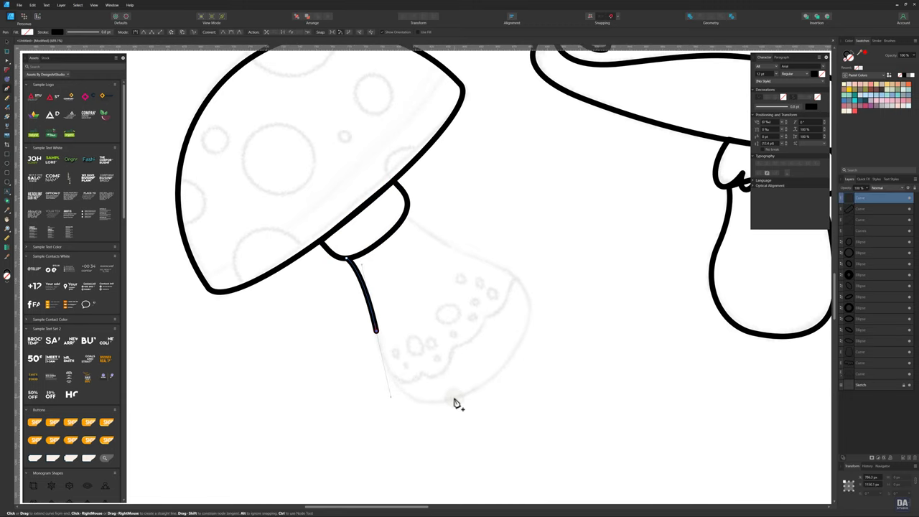
{"action": "mouse_move", "coordinate": [455, 398]}
{"action": "left_mouse_down"}
{"action": "mouse_move", "coordinate": [507, 388]}
{"action": "mouse_move", "coordinate": [556, 310]}
{"action": "left_mouse_up"}
{"action": "key", "text": "ctrl+z"}
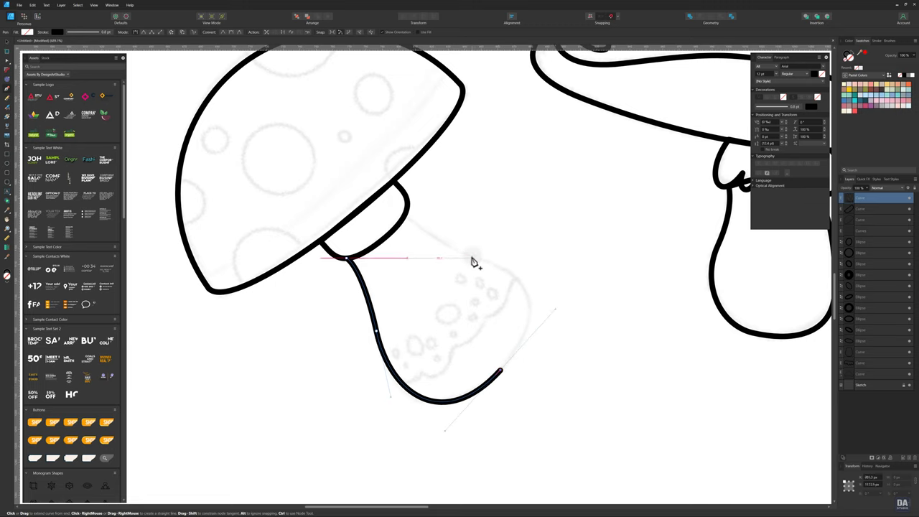
{"action": "mouse_move", "coordinate": [468, 256]}
{"action": "left_mouse_down"}
{"action": "mouse_move", "coordinate": [390, 226]}
{"action": "mouse_move", "coordinate": [419, 245]}
{"action": "left_mouse_up"}
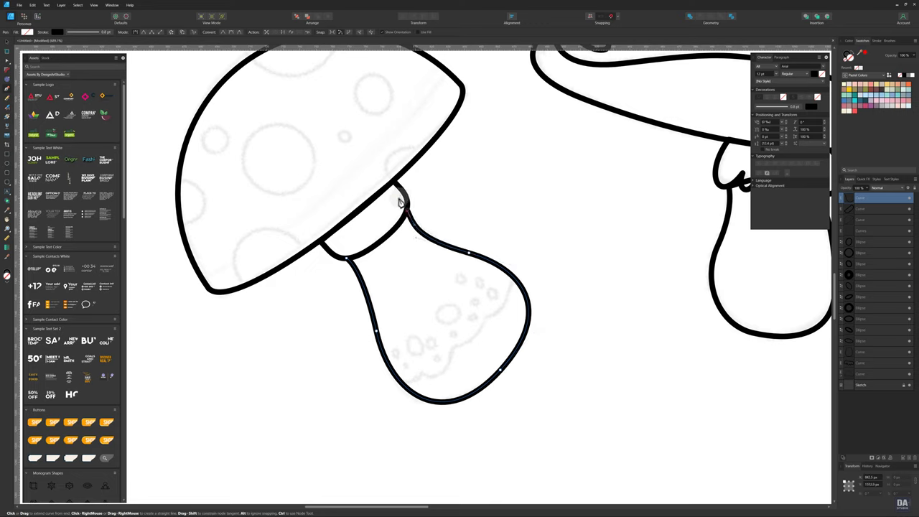
{"action": "mouse_move", "coordinate": [407, 218]}
{"action": "left_mouse_down"}
{"action": "mouse_move", "coordinate": [399, 201]}
{"action": "mouse_move", "coordinate": [410, 205]}
{"action": "left_mouse_up"}
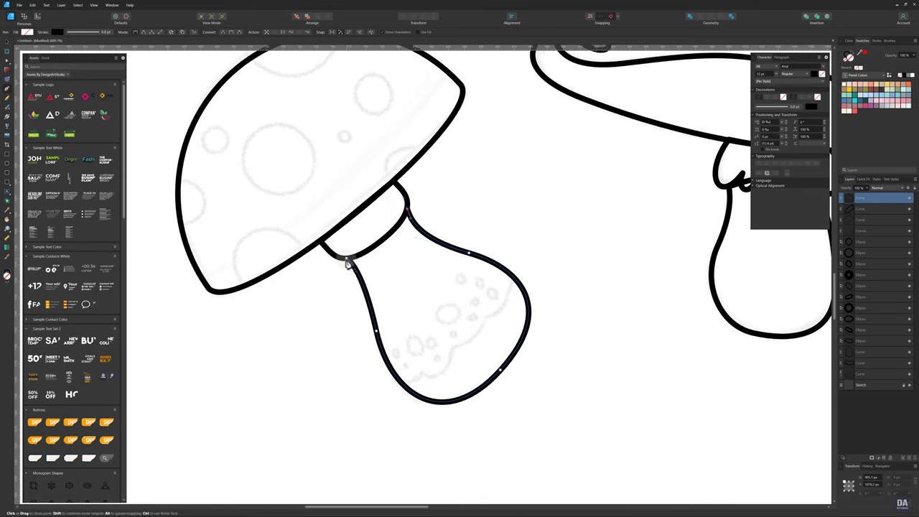
{"action": "left_click", "coordinate": [347, 262]}
{"action": "key", "text": "Escape"}
{"action": "key", "text": "z"}
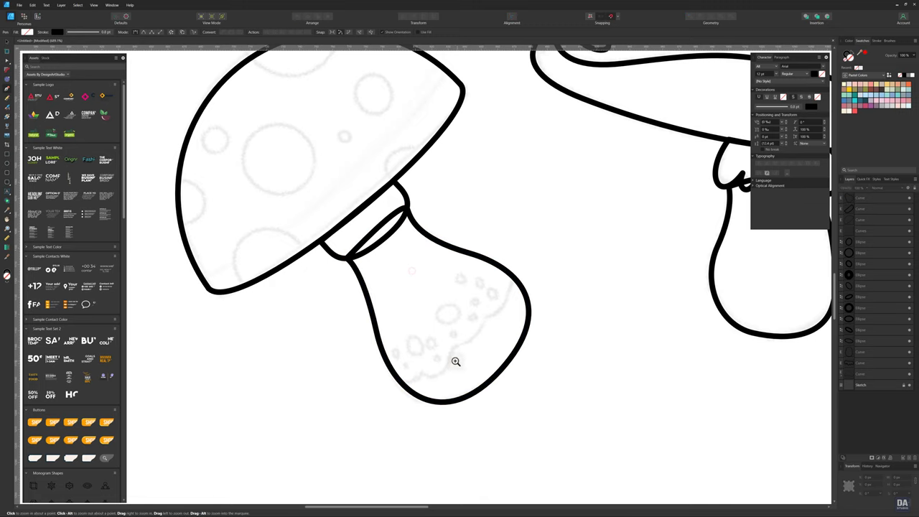
{"action": "left_click", "coordinate": [456, 362]}
- Draw a scalloped Pen line across the lower bulb, ending in a sharp corner at the right edge
{"action": "key", "text": "p"}
{"action": "left_click", "coordinate": [339, 380]}
{"action": "left_click", "coordinate": [372, 368]}
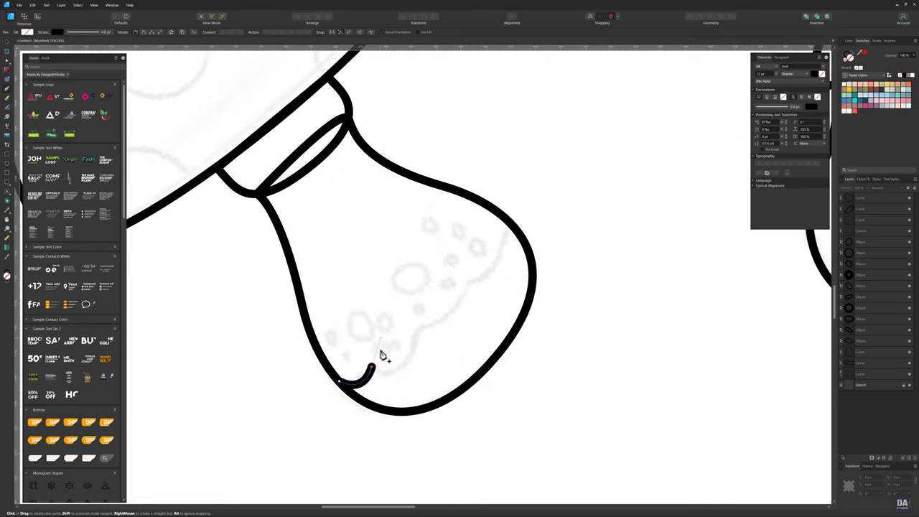
{"action": "mouse_move", "coordinate": [416, 332]}
{"action": "left_mouse_down"}
{"action": "mouse_move", "coordinate": [422, 289]}
{"action": "mouse_move", "coordinate": [465, 252]}
{"action": "left_mouse_up"}
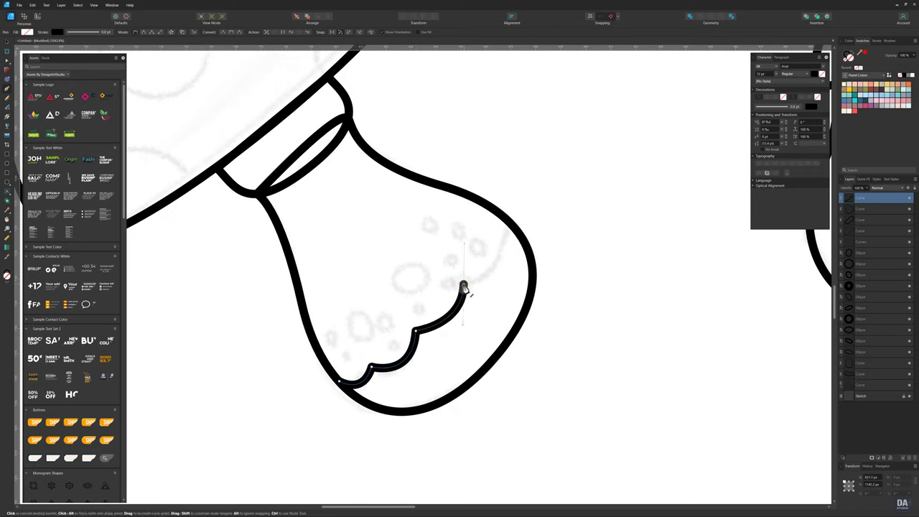
{"action": "left_click_drag", "start_coordinate": [511, 221], "coordinate": [505, 185]}
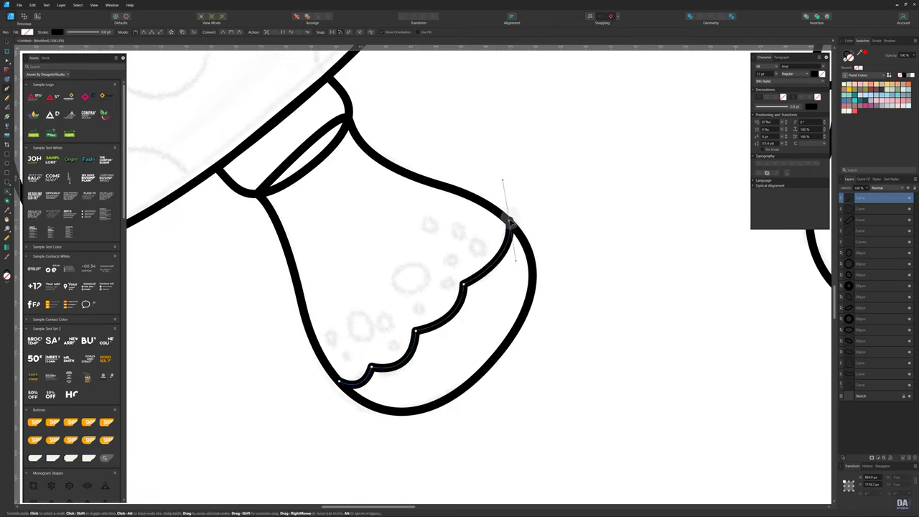
{"action": "key", "text": "ctrl"}
{"action": "left_click", "coordinate": [507, 222]}
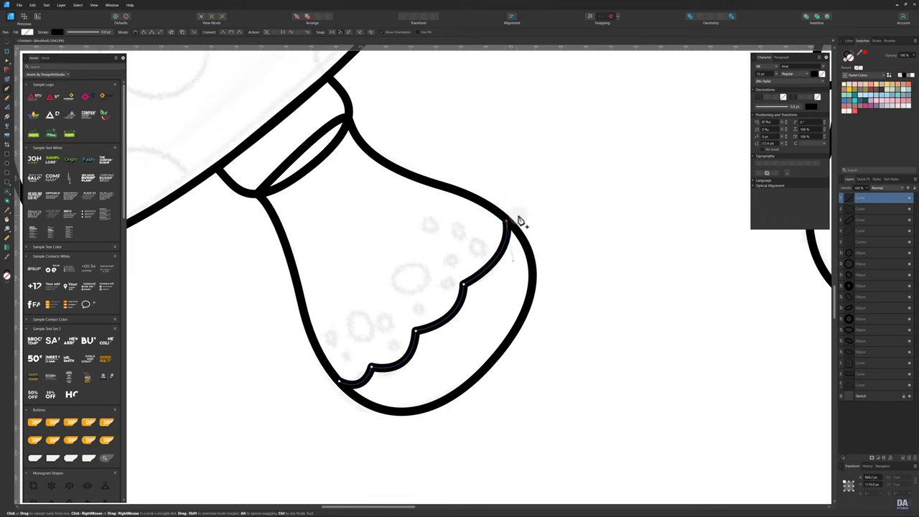
- Trace a curve around the bulb's bottom, then delete that extra outer curve in Layers
{"action": "left_click", "coordinate": [532, 346]}
{"action": "left_click", "coordinate": [432, 421]}
{"action": "left_click", "coordinate": [349, 417]}
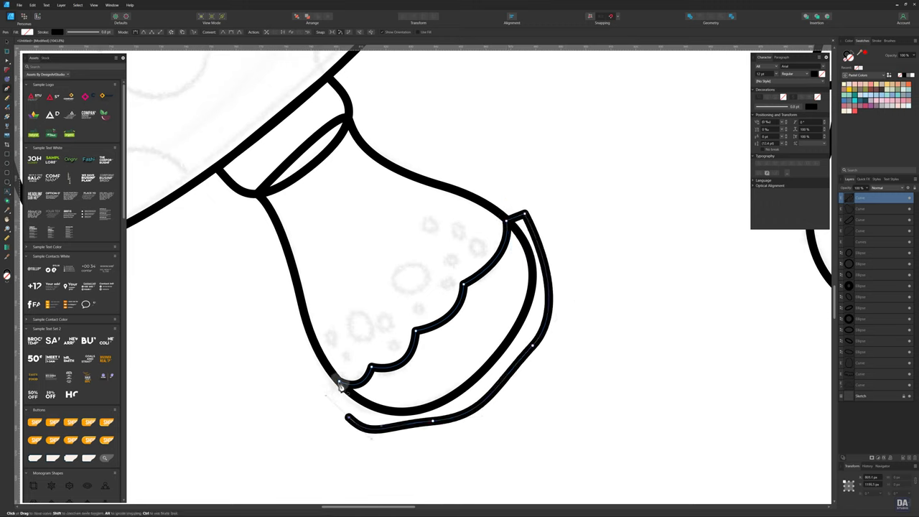
{"action": "left_click", "coordinate": [338, 382]}
{"action": "left_click", "coordinate": [861, 209]}
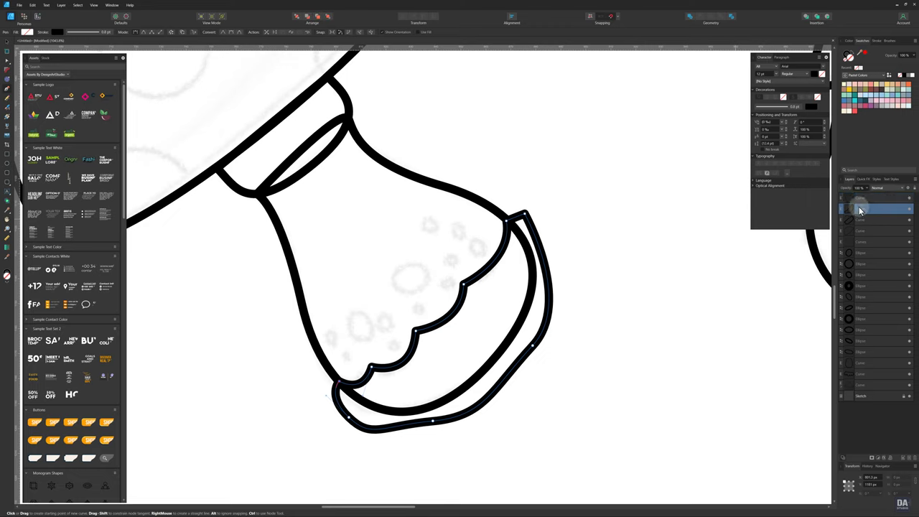
{"action": "key", "text": "Delete"}
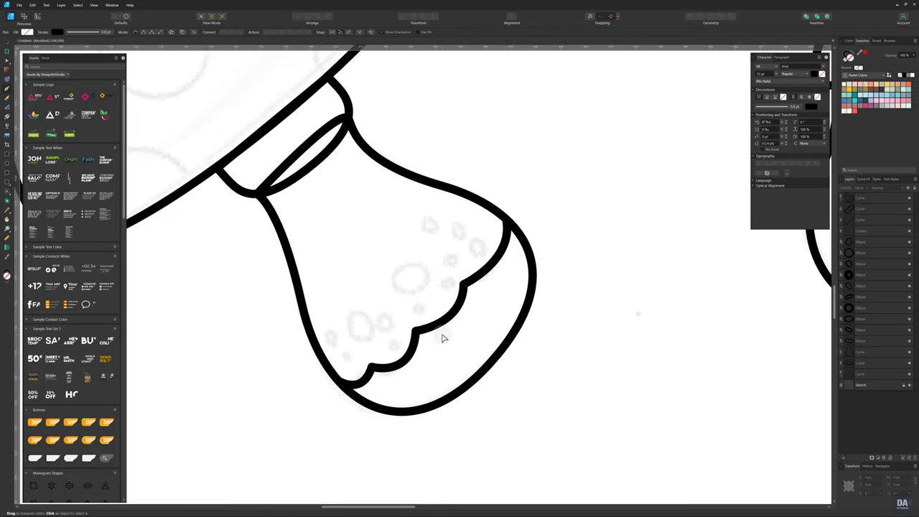
- Draw three black ellipse spots of varying size across the bulb's lower left
{"action": "scroll", "coordinate": [359, 352], "scroll_direction": "up", "scroll_amount": 2}
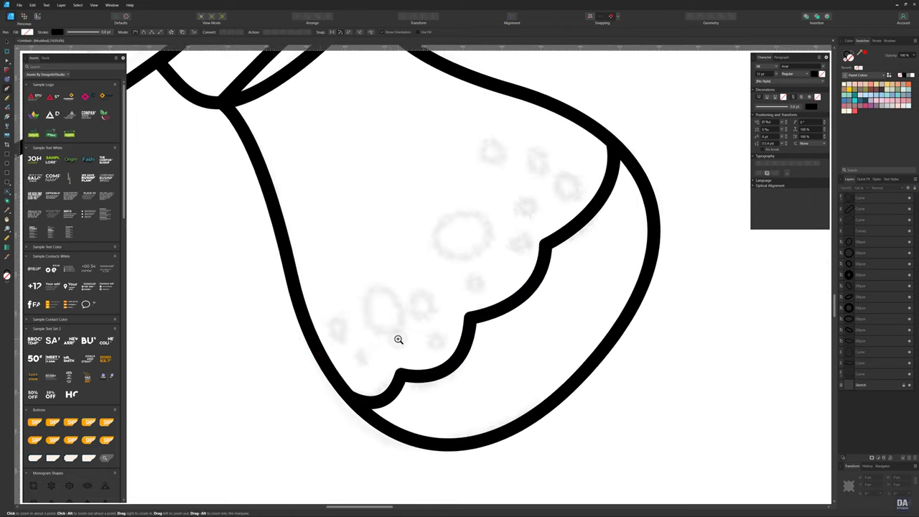
{"action": "key", "text": "m"}
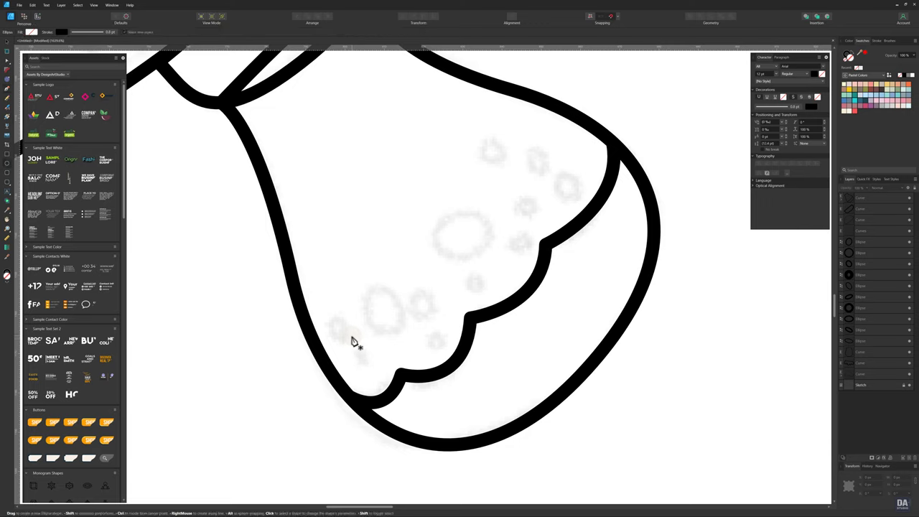
{"action": "mouse_move", "coordinate": [338, 316]}
{"action": "left_mouse_down"}
{"action": "mouse_move", "coordinate": [350, 335]}
{"action": "mouse_move", "coordinate": [351, 324]}
{"action": "left_mouse_up"}
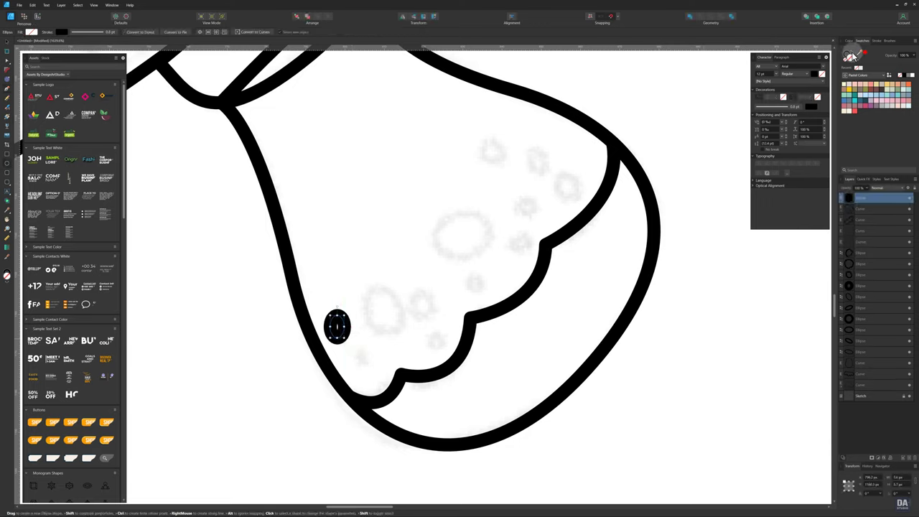
{"action": "left_click_drag", "start_coordinate": [359, 291], "coordinate": [400, 335]}
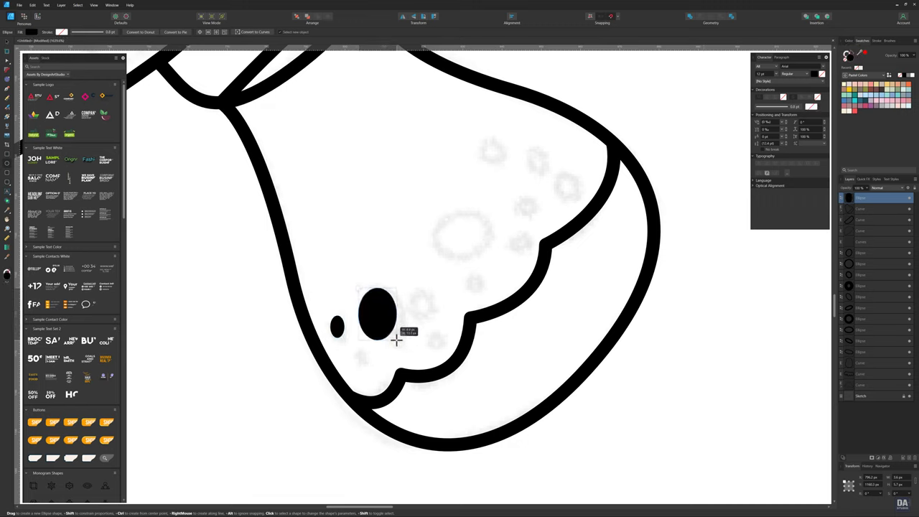
{"action": "mouse_move", "coordinate": [413, 293]}
{"action": "left_mouse_down"}
{"action": "mouse_move", "coordinate": [439, 320]}
{"action": "mouse_move", "coordinate": [426, 312]}
{"action": "left_mouse_up"}
{"action": "key", "text": "v"}
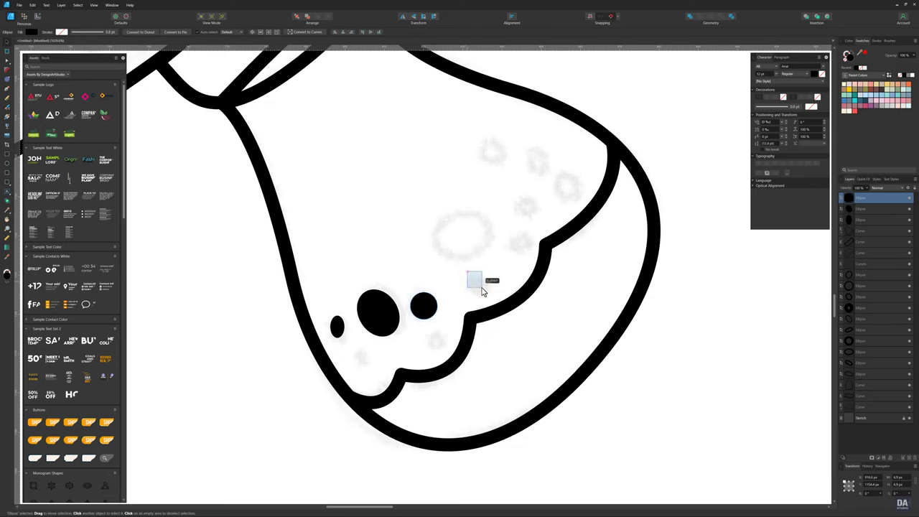
{"action": "key", "text": "e"}
- Add more black spots along the scalloped edge and bulb centre, including a tilted large oval
{"action": "left_click_drag", "start_coordinate": [466, 275], "coordinate": [482, 286]}
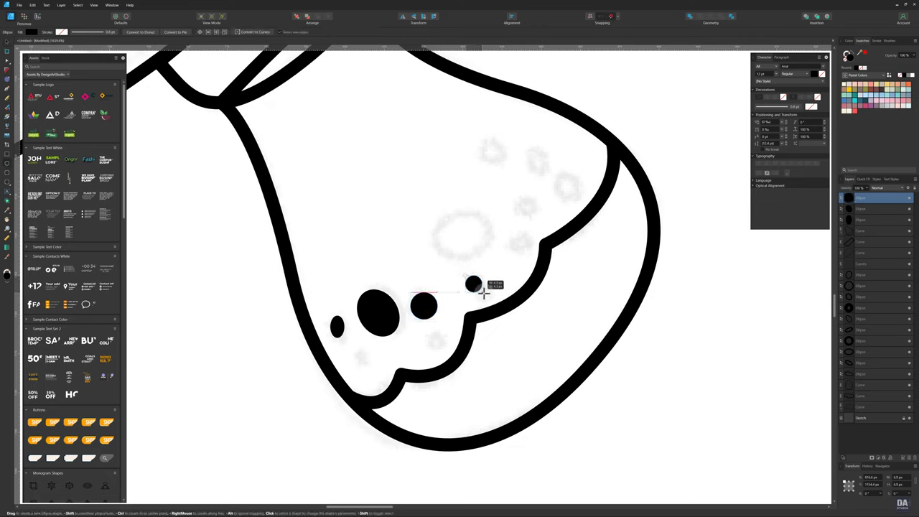
{"action": "left_click_drag", "start_coordinate": [513, 235], "coordinate": [532, 253]}
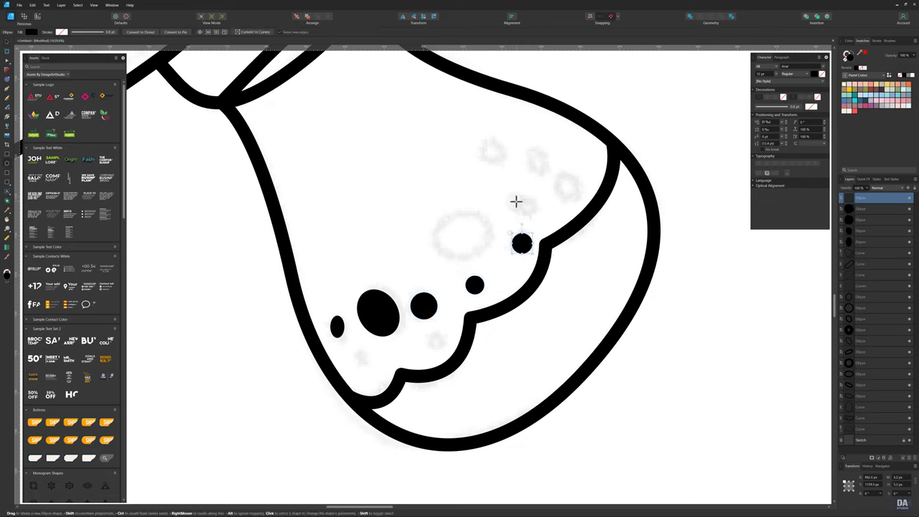
{"action": "left_click_drag", "start_coordinate": [516, 200], "coordinate": [539, 215]}
{"action": "left_click_drag", "start_coordinate": [553, 176], "coordinate": [579, 202]}
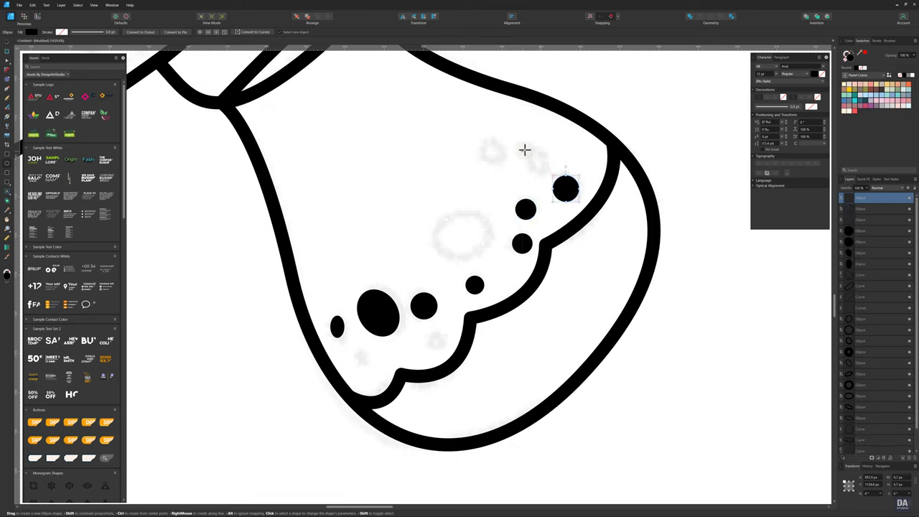
{"action": "left_click_drag", "start_coordinate": [526, 148], "coordinate": [547, 178]}
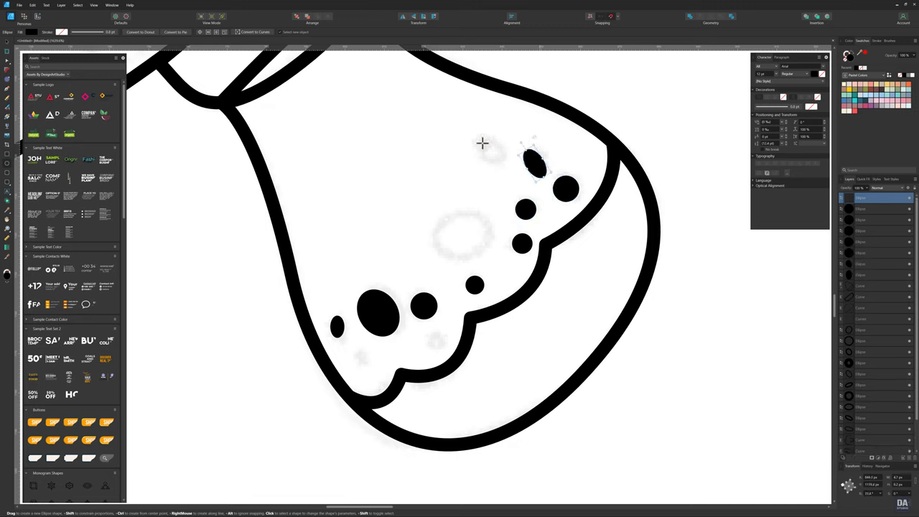
{"action": "left_click_drag", "start_coordinate": [482, 141], "coordinate": [508, 160]}
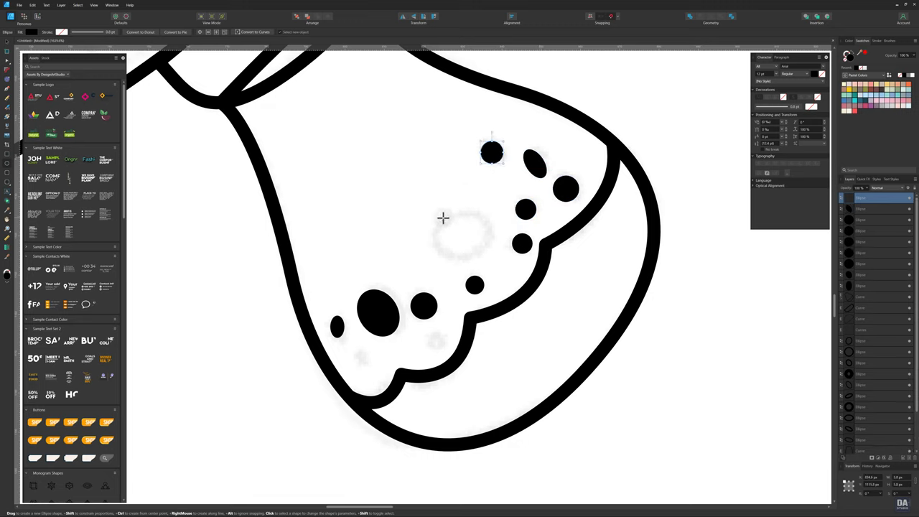
{"action": "left_click_drag", "start_coordinate": [443, 218], "coordinate": [499, 257]}
{"action": "left_click_drag", "start_coordinate": [470, 207], "coordinate": [480, 208]}
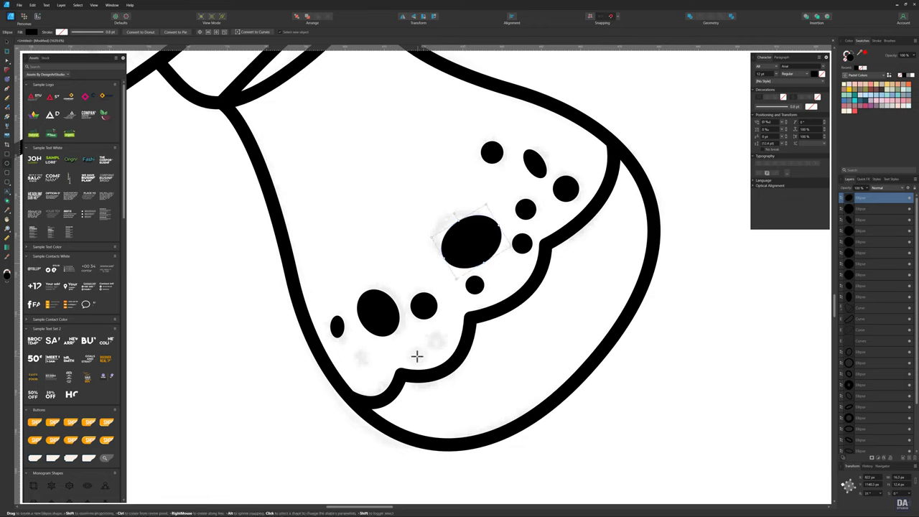
{"action": "left_click_drag", "start_coordinate": [362, 357], "coordinate": [372, 369]}
{"action": "left_click_drag", "start_coordinate": [427, 332], "coordinate": [452, 349]}
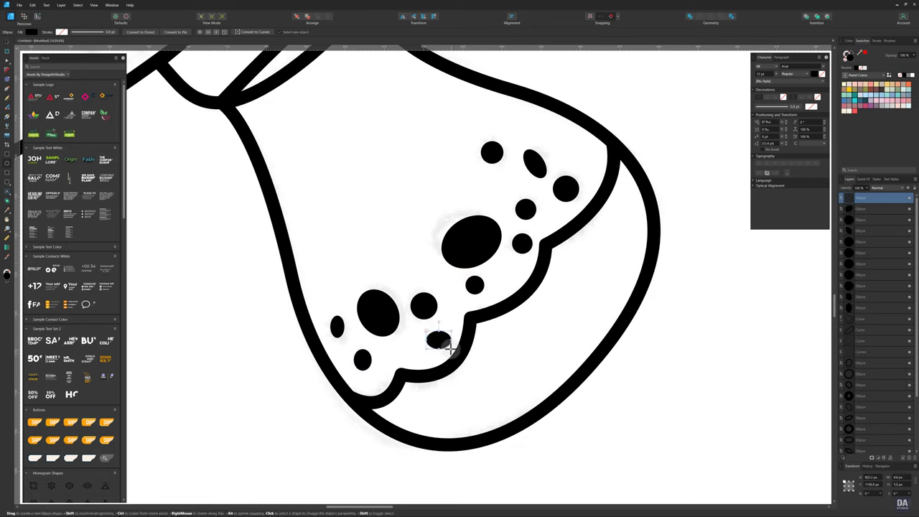
{"action": "key", "text": "ctrl+d"}
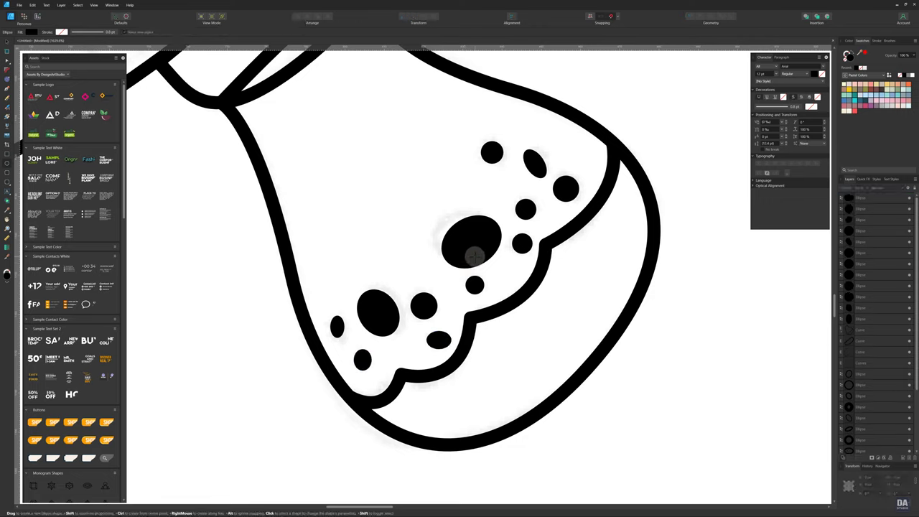
- Draw a black circle on the cap and place a copy on the cap's lower edge
{"action": "key", "text": "z"}
{"action": "left_click", "coordinate": [433, 269], "text": "alt"}
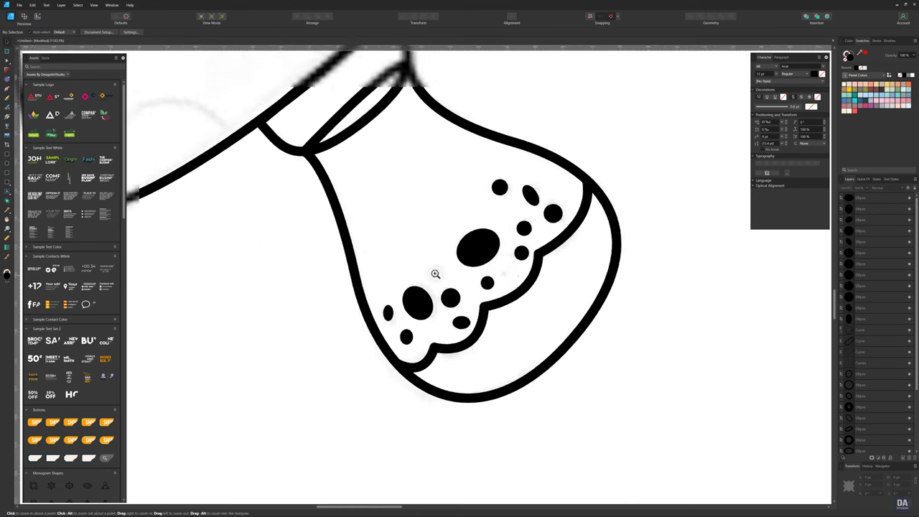
{"action": "left_click", "coordinate": [438, 296], "text": "alt"}
{"action": "scroll", "coordinate": [409, 275], "scroll_direction": "up", "scroll_amount": 5}
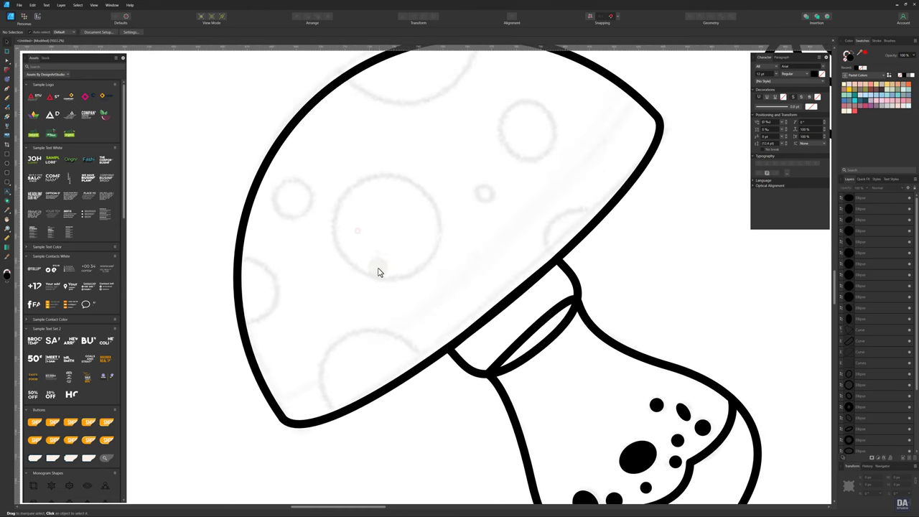
{"action": "key", "text": "m"}
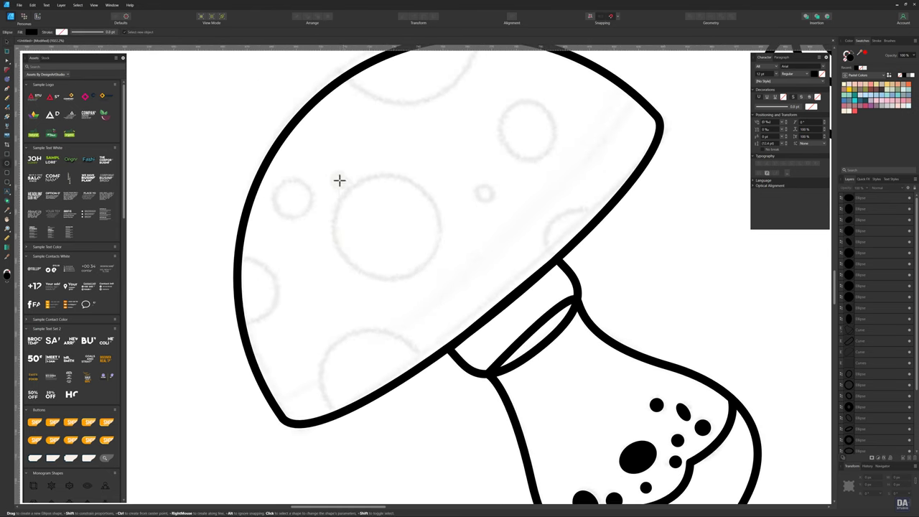
{"action": "mouse_move", "coordinate": [339, 179]}
{"action": "left_mouse_down"}
{"action": "mouse_move", "coordinate": [448, 293]}
{"action": "mouse_move", "coordinate": [418, 265]}
{"action": "left_mouse_up"}
{"action": "key", "text": "v"}
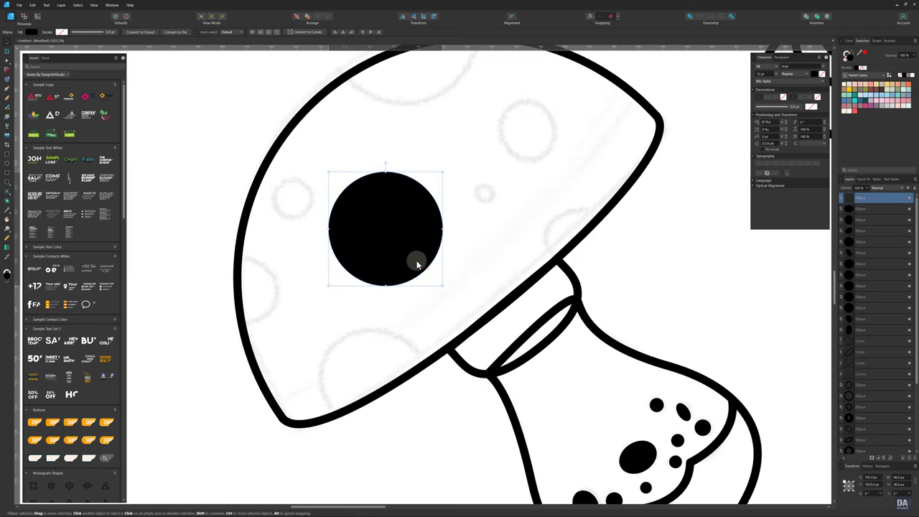
{"action": "left_click_drag", "start_coordinate": [385, 291], "coordinate": [379, 403]}
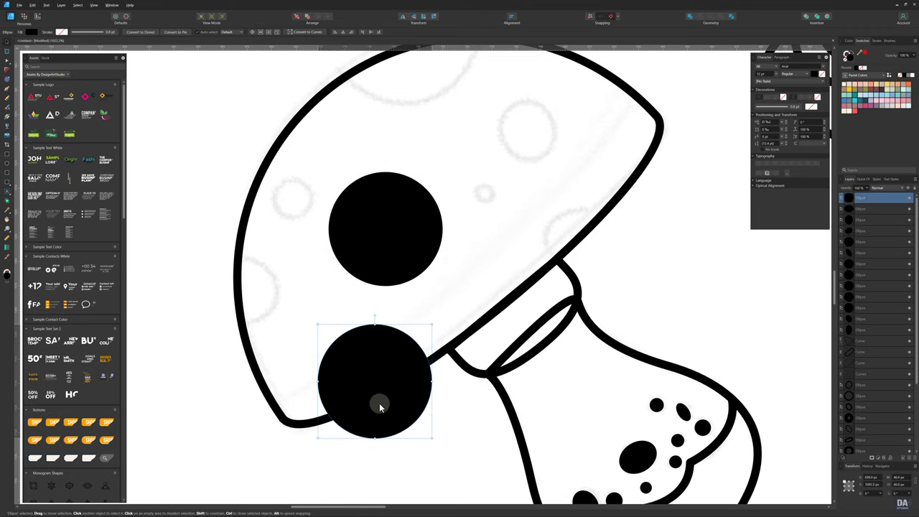
{"action": "key", "text": "ctrl+d"}
- Place a slightly enlarged copy of the circle at the top of the cap
{"action": "left_click_drag", "start_coordinate": [451, 172], "coordinate": [446, 263]}
{"action": "left_click", "coordinate": [383, 307]}
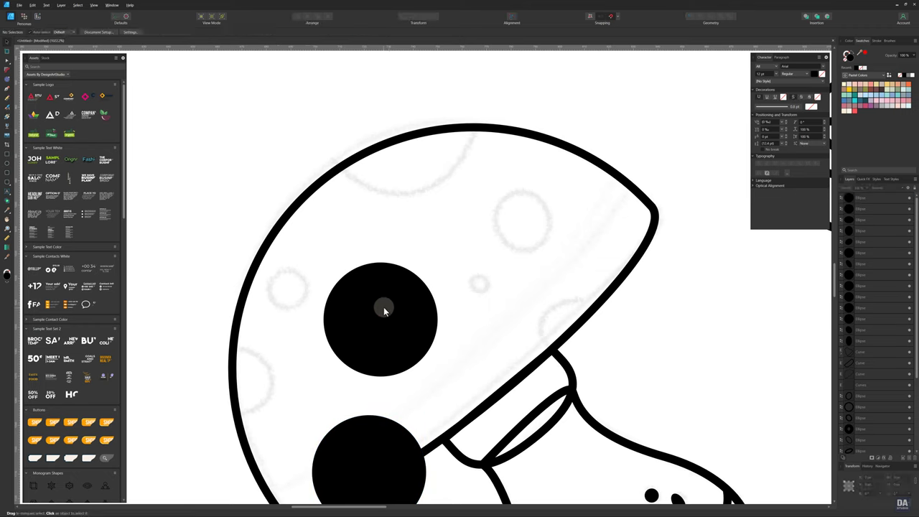
{"action": "key", "text": "ctrl+d"}
{"action": "left_click_drag", "start_coordinate": [384, 307], "coordinate": [389, 135]}
{"action": "left_click_drag", "start_coordinate": [454, 88], "coordinate": [474, 60]}
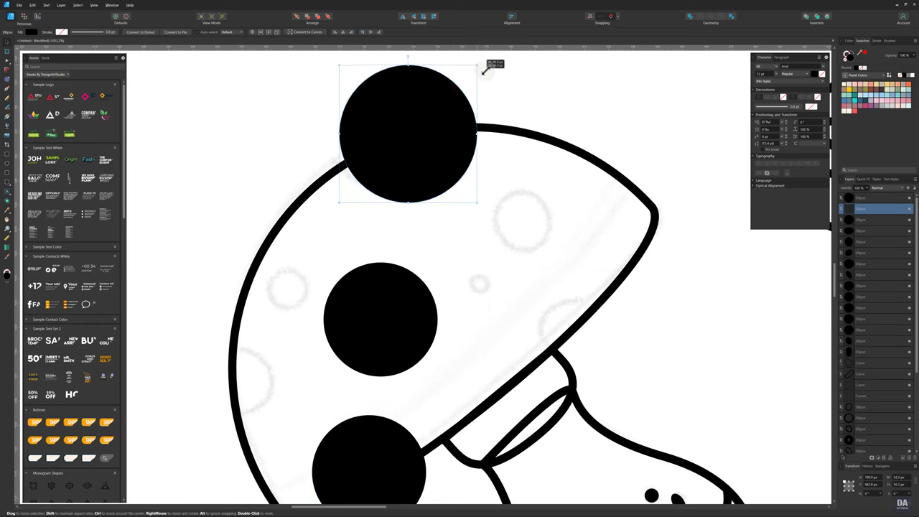
- Add two smaller circle copies on the cap, about 90 px and 60 px across
{"action": "scroll", "coordinate": [402, 287], "scroll_direction": "down", "scroll_amount": 1}
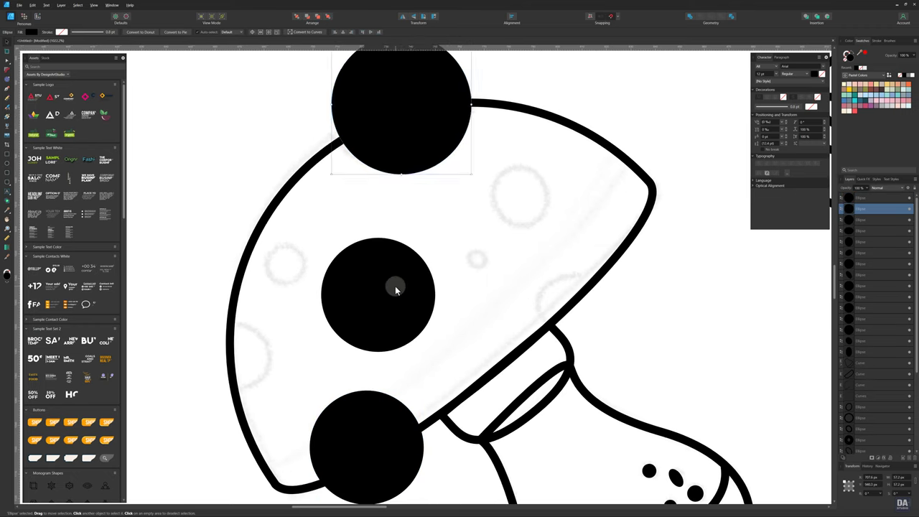
{"action": "left_click", "coordinate": [371, 303]}
{"action": "key", "text": "ctrl+d"}
{"action": "left_click_drag", "start_coordinate": [371, 304], "coordinate": [517, 226]}
{"action": "mouse_move", "coordinate": [582, 273]}
{"action": "left_mouse_down"}
{"action": "mouse_move", "coordinate": [529, 222]}
{"action": "mouse_move", "coordinate": [523, 226]}
{"action": "mouse_move", "coordinate": [573, 316]}
{"action": "mouse_move", "coordinate": [230, 365]}
{"action": "mouse_move", "coordinate": [275, 392]}
{"action": "left_mouse_up"}
{"action": "left_click_drag", "start_coordinate": [240, 348], "coordinate": [298, 267]}
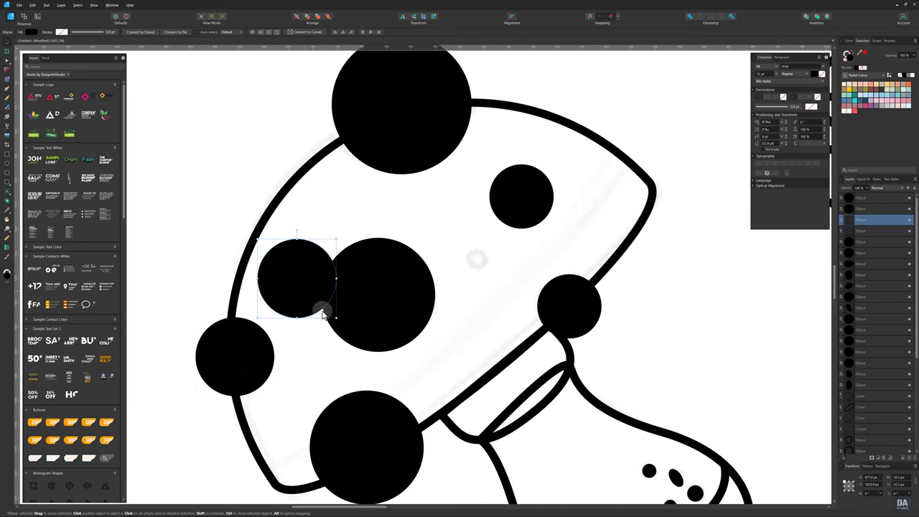
{"action": "mouse_move", "coordinate": [323, 304]}
{"action": "left_mouse_down"}
{"action": "mouse_move", "coordinate": [297, 275]}
{"action": "mouse_move", "coordinate": [487, 263]}
{"action": "mouse_move", "coordinate": [493, 278]}
{"action": "mouse_move", "coordinate": [489, 270]}
{"action": "left_mouse_up"}
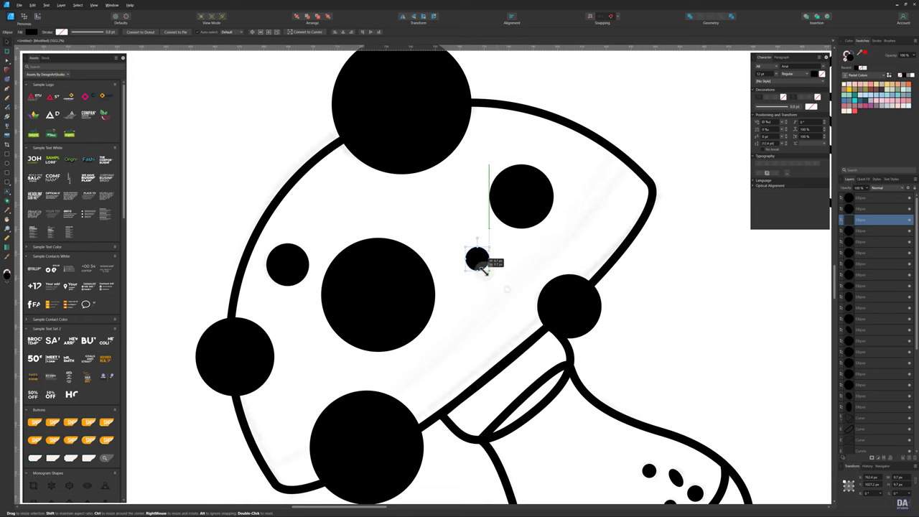
{"action": "scroll", "coordinate": [477, 308], "scroll_direction": "down", "scroll_amount": 2}
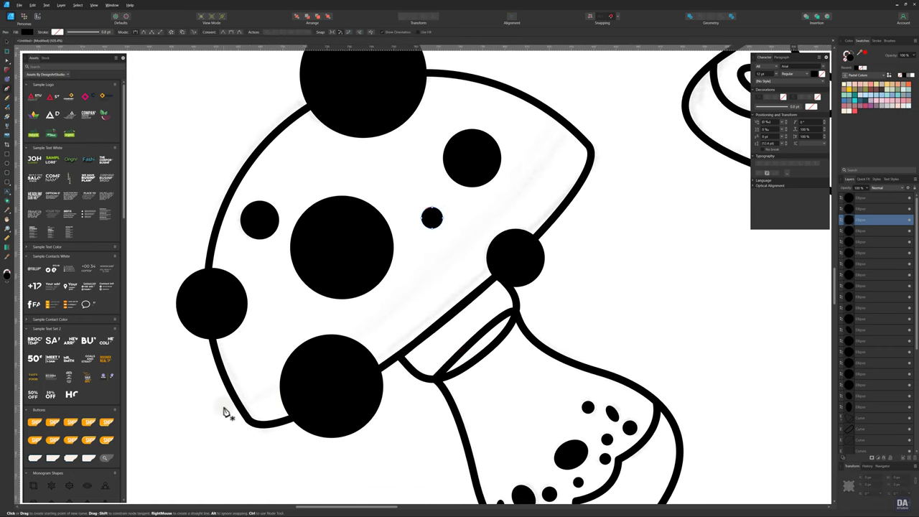
- Draw a closed curved band along the cap's lower rim with the Pen and give it a black outline
{"action": "scroll", "coordinate": [391, 320], "scroll_direction": "up", "scroll_amount": 2}
{"action": "key", "text": "p"}
{"action": "left_click", "coordinate": [555, 151]}
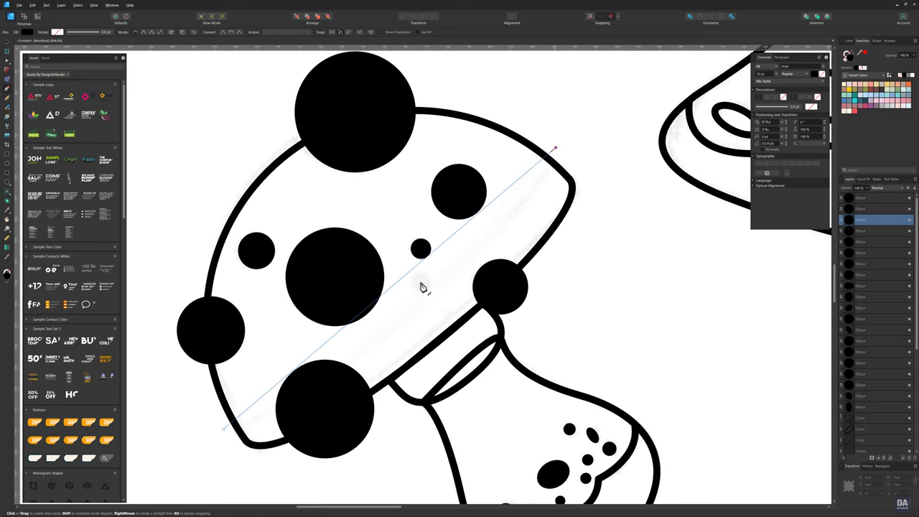
{"action": "mouse_move", "coordinate": [396, 284]}
{"action": "left_mouse_down"}
{"action": "mouse_move", "coordinate": [420, 310]}
{"action": "mouse_move", "coordinate": [380, 390]}
{"action": "left_mouse_up"}
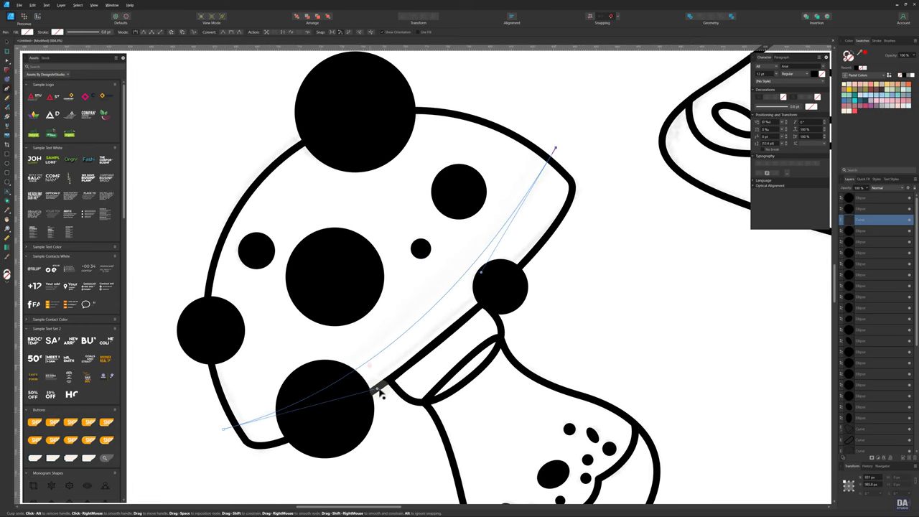
{"action": "left_click", "coordinate": [223, 430]}
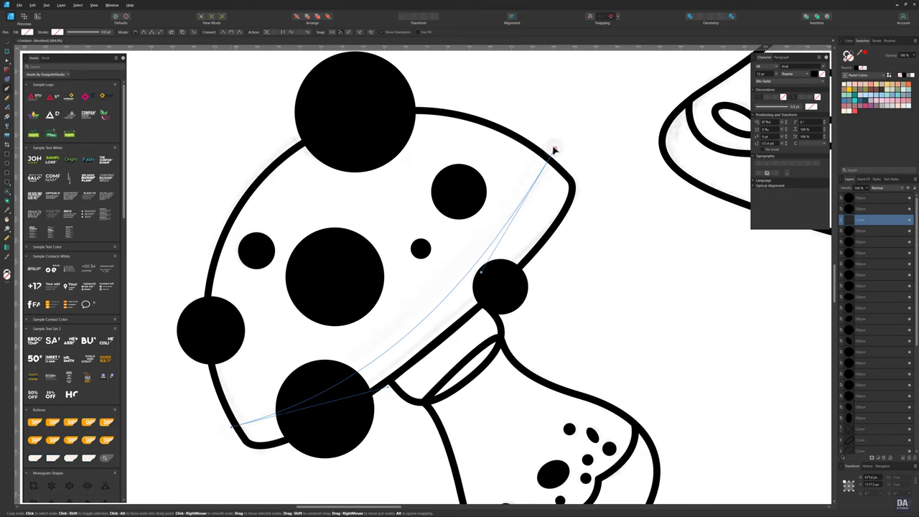
{"action": "mouse_move", "coordinate": [554, 151]}
{"action": "left_mouse_down"}
{"action": "mouse_move", "coordinate": [548, 214]}
{"action": "mouse_move", "coordinate": [548, 193]}
{"action": "left_mouse_up"}
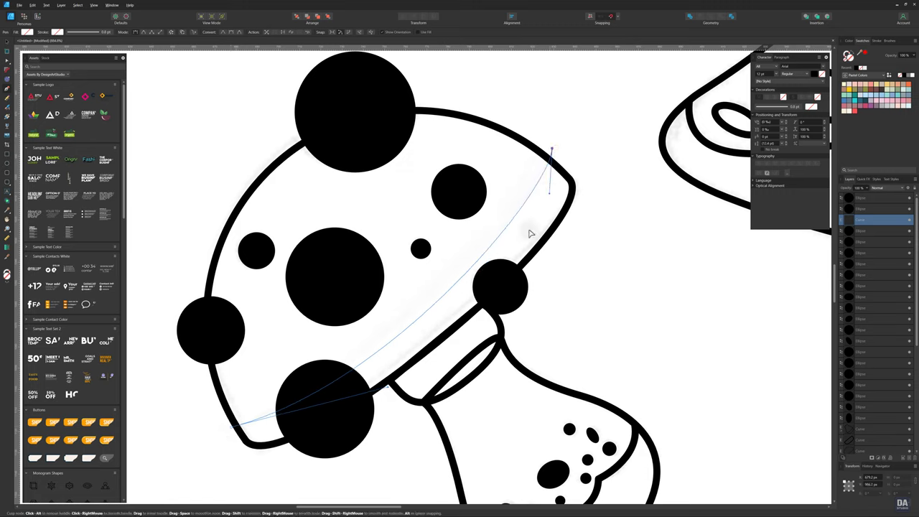
{"action": "left_click_drag", "start_coordinate": [390, 384], "coordinate": [370, 378]}
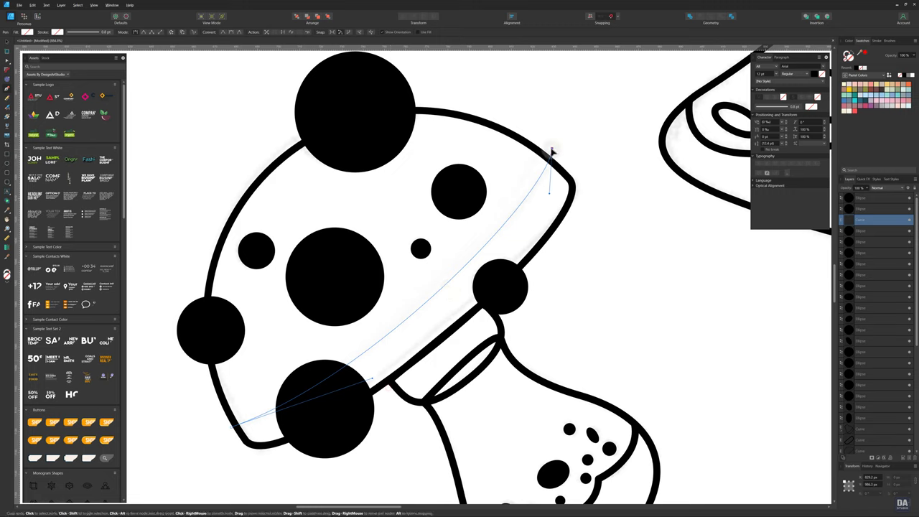
{"action": "left_click_drag", "start_coordinate": [550, 151], "coordinate": [554, 184]}
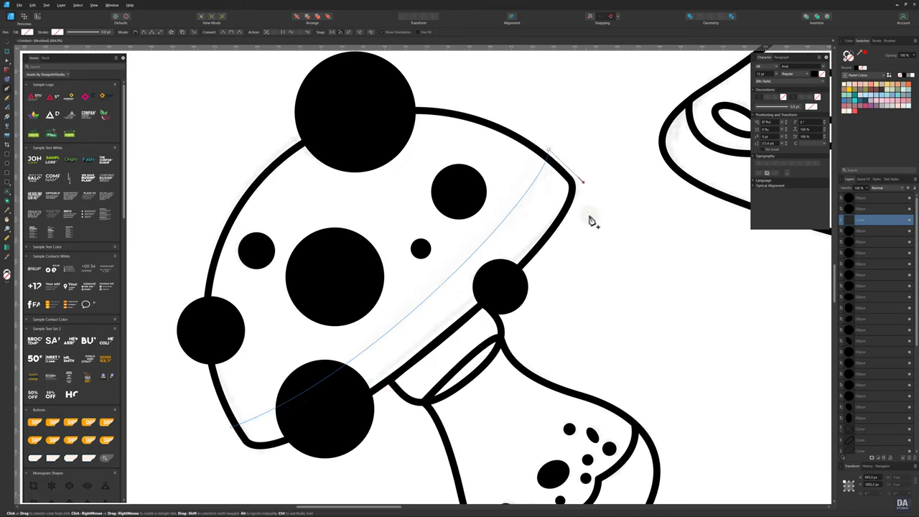
{"action": "left_click_drag", "start_coordinate": [327, 438], "coordinate": [257, 462]}
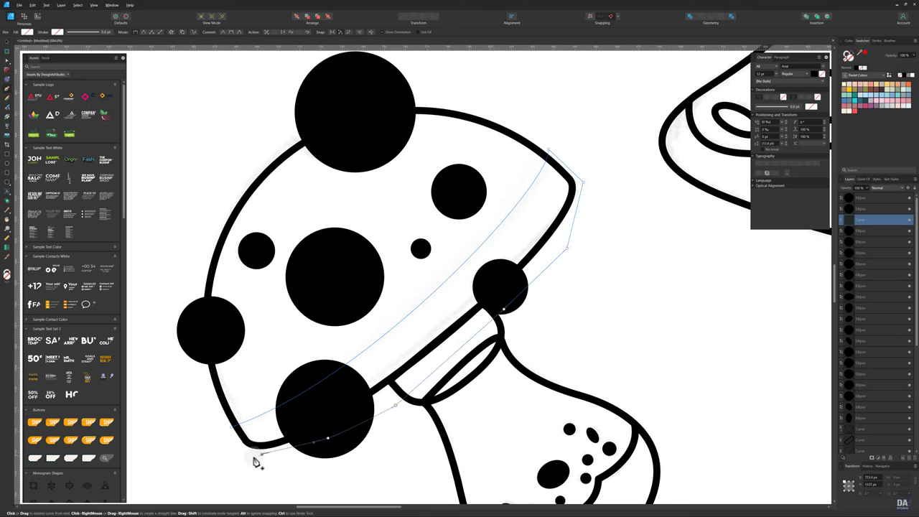
{"action": "left_click", "coordinate": [230, 428]}
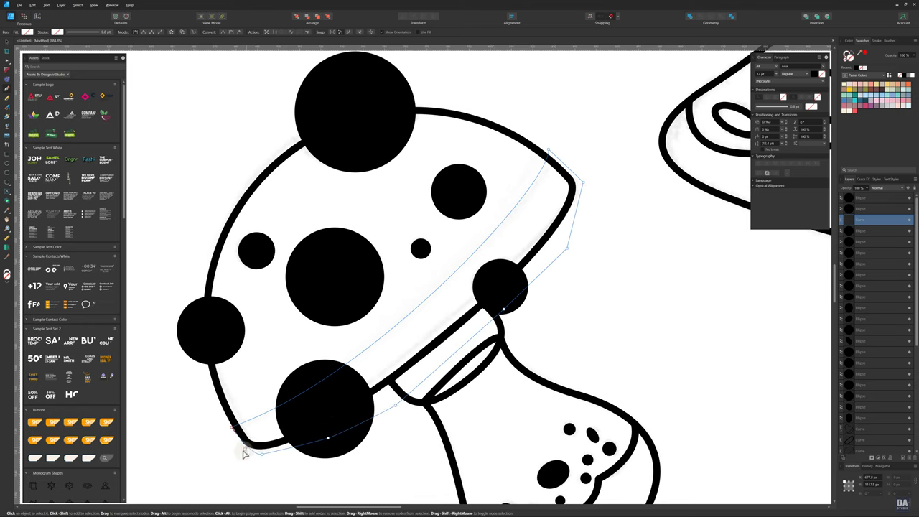
{"action": "left_click_drag", "start_coordinate": [245, 457], "coordinate": [291, 444]}
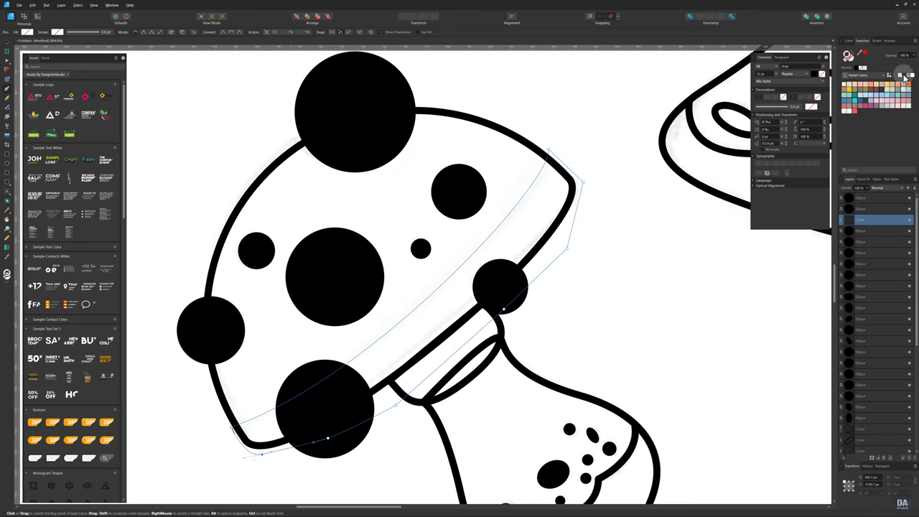
{"action": "left_click", "coordinate": [905, 76]}
- Move the band to the top of the layers and group the cap spot ellipses
{"action": "left_click_drag", "start_coordinate": [878, 194], "coordinate": [871, 209]}
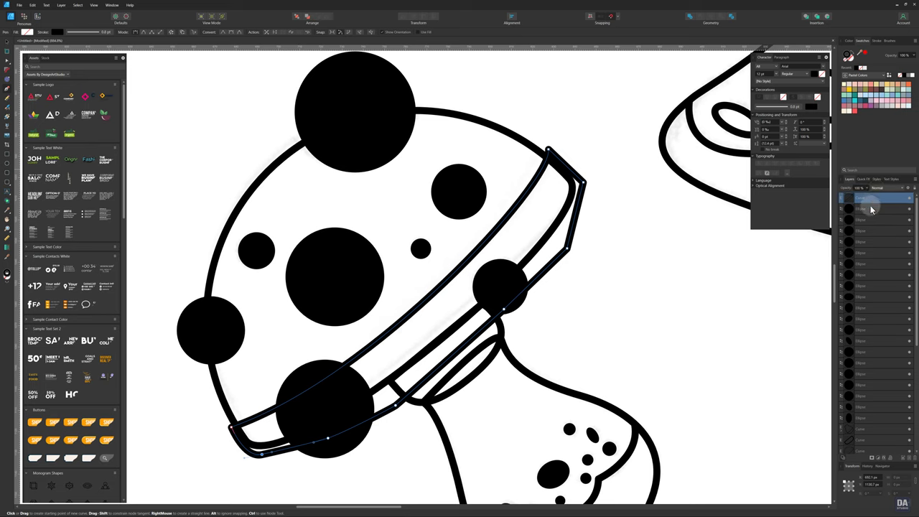
{"action": "left_click", "coordinate": [866, 208]}
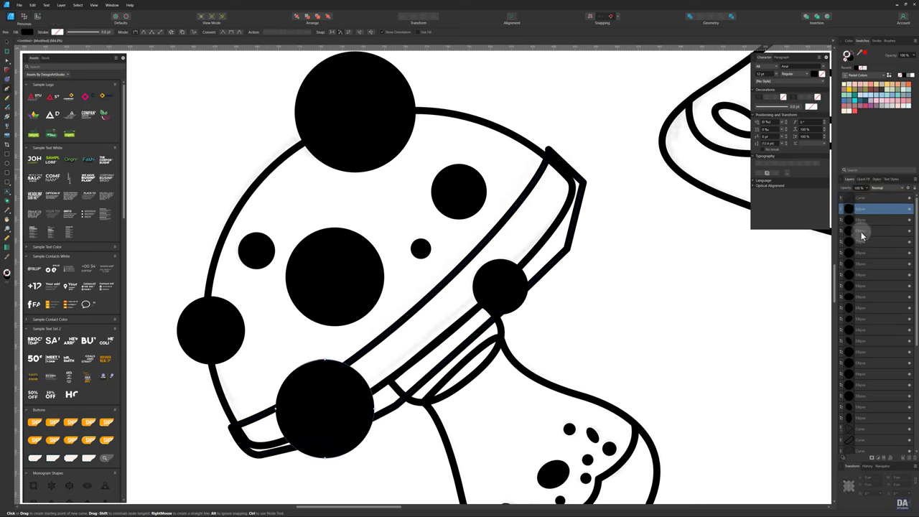
{"action": "left_click", "coordinate": [862, 422], "text": "shift"}
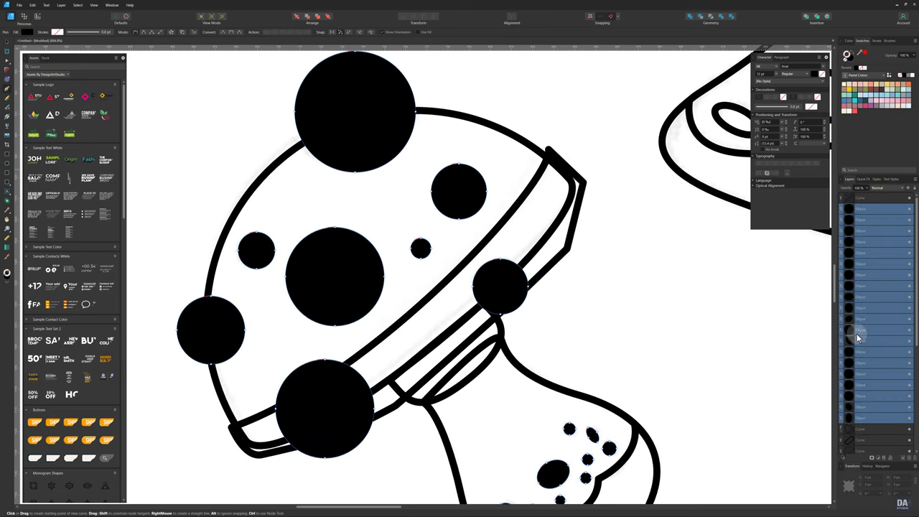
{"action": "left_click", "coordinate": [859, 290], "text": "shift"}
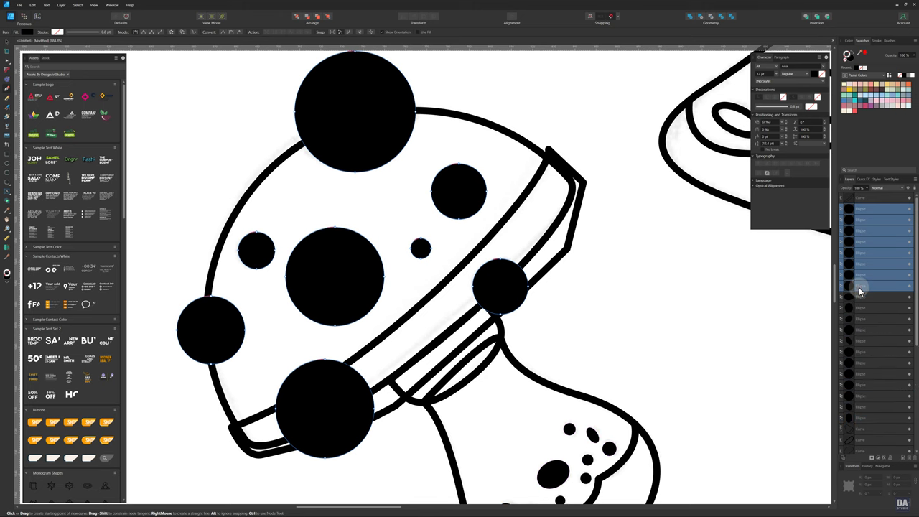
{"action": "scroll", "coordinate": [539, 287], "scroll_direction": "down", "scroll_amount": 1}
{"action": "key", "text": "v"}
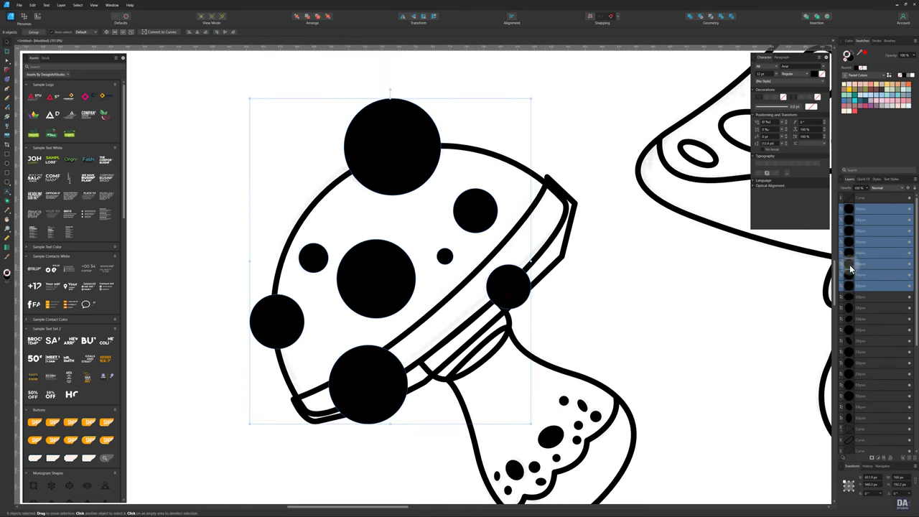
{"action": "right_click", "coordinate": [864, 286]}
{"action": "left_click", "coordinate": [853, 367]}
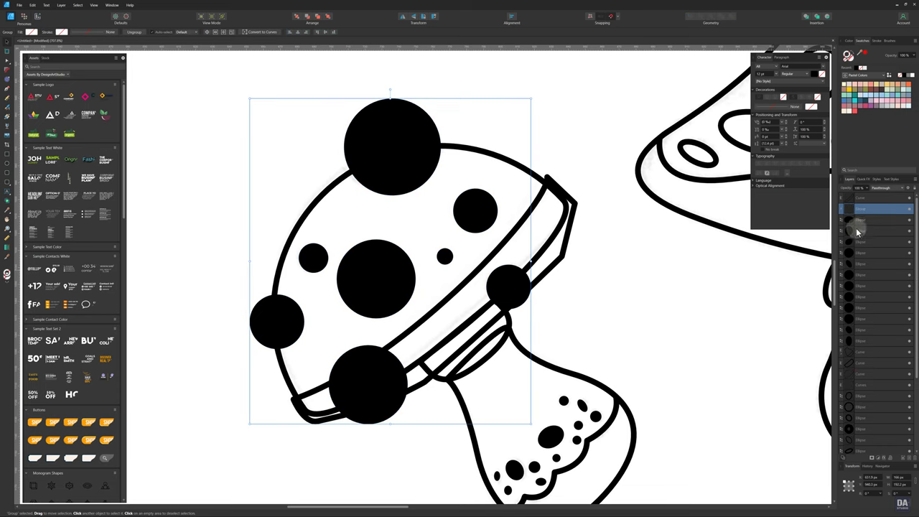
- Group the stem spots and nest the spots group inside the cap shape
{"action": "left_click", "coordinate": [866, 219]}
{"action": "left_click", "coordinate": [863, 338], "text": "shift"}
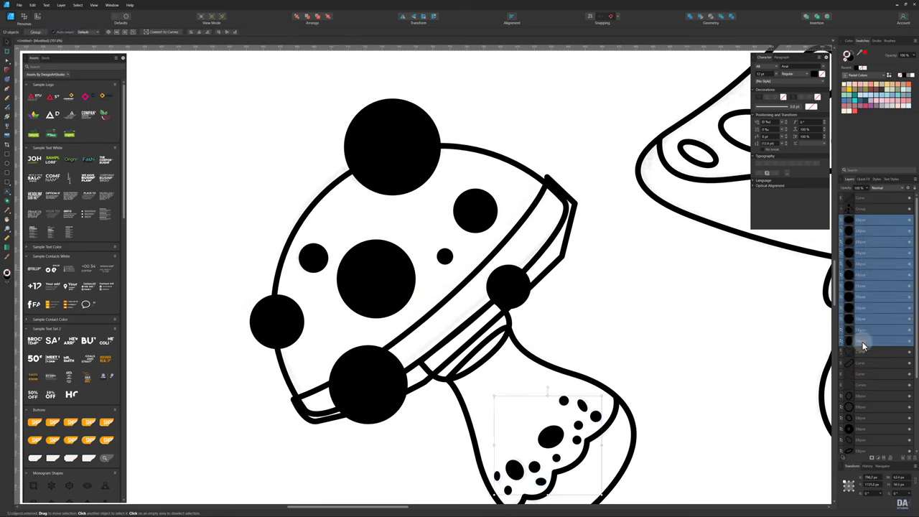
{"action": "right_click", "coordinate": [862, 220]}
{"action": "left_click", "coordinate": [857, 303]}
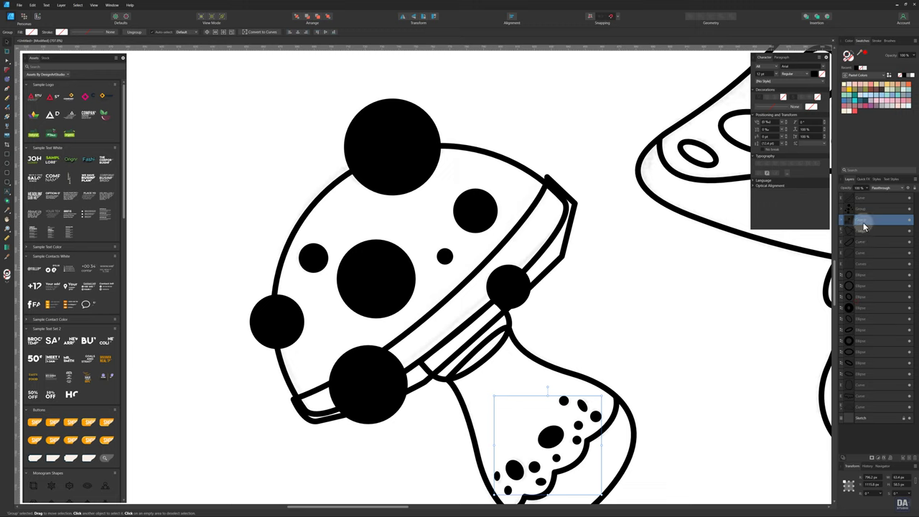
{"action": "mouse_move", "coordinate": [864, 227]}
{"action": "left_mouse_down"}
{"action": "mouse_move", "coordinate": [862, 209]}
{"action": "mouse_move", "coordinate": [839, 253]}
{"action": "left_mouse_up"}
- Clip the brim outline curve inside the cap layer
{"action": "left_click", "coordinate": [861, 212]}
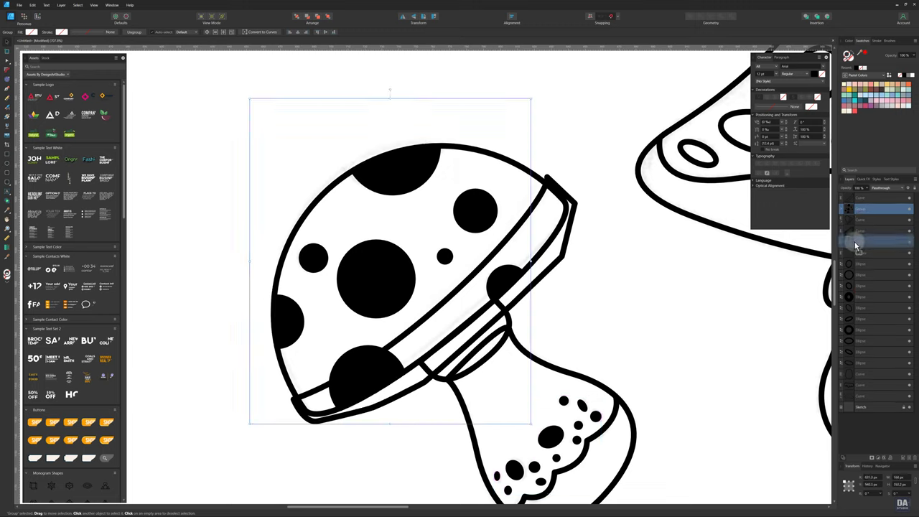
{"action": "left_click", "coordinate": [859, 198]}
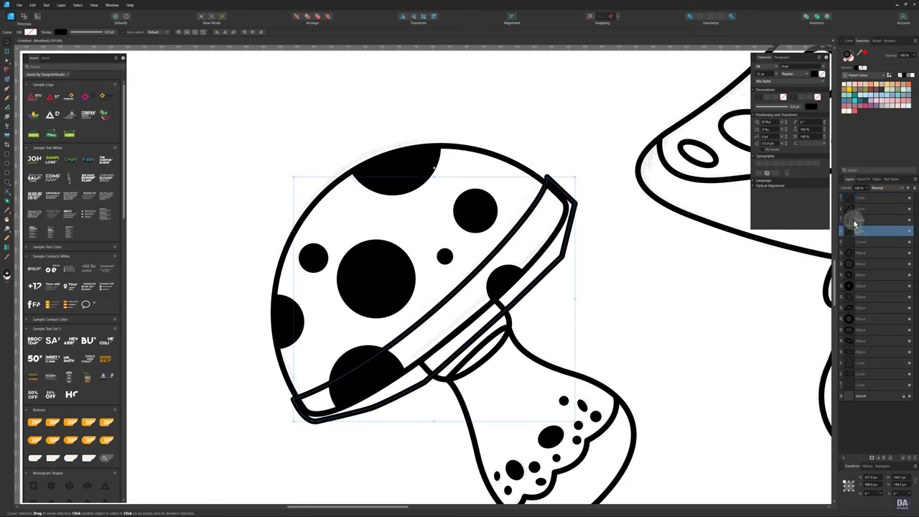
{"action": "left_click_drag", "start_coordinate": [855, 237], "coordinate": [857, 227]}
{"action": "left_click", "coordinate": [610, 300]}
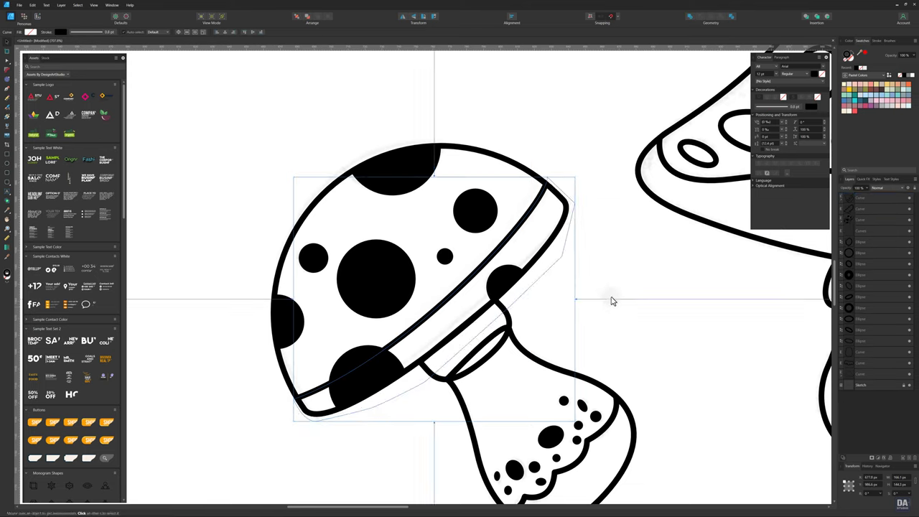
- Fill the right mushroom's cap orange and remove its black outline
{"action": "left_click", "coordinate": [506, 297], "text": "alt"}
{"action": "mouse_move", "coordinate": [505, 297]}
{"action": "left_mouse_down"}
{"action": "mouse_move", "coordinate": [390, 343]}
{"action": "mouse_move", "coordinate": [419, 321]}
{"action": "left_mouse_up"}
{"action": "key", "text": "v"}
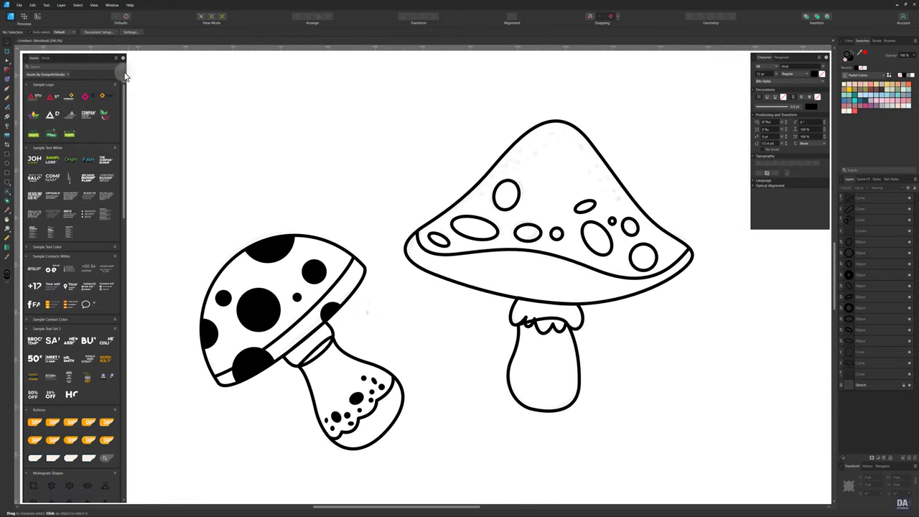
{"action": "key", "text": "z"}
{"action": "mouse_move", "coordinate": [388, 266]}
{"action": "left_mouse_down"}
{"action": "mouse_move", "coordinate": [443, 289]}
{"action": "mouse_move", "coordinate": [400, 273]}
{"action": "left_mouse_up"}
{"action": "key", "text": "v"}
{"action": "left_click", "coordinate": [530, 196]}
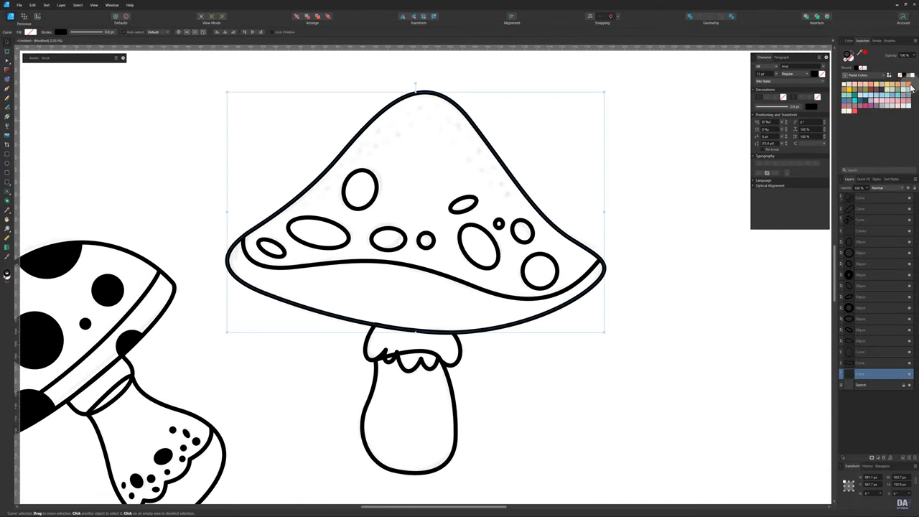
{"action": "left_click", "coordinate": [909, 84]}
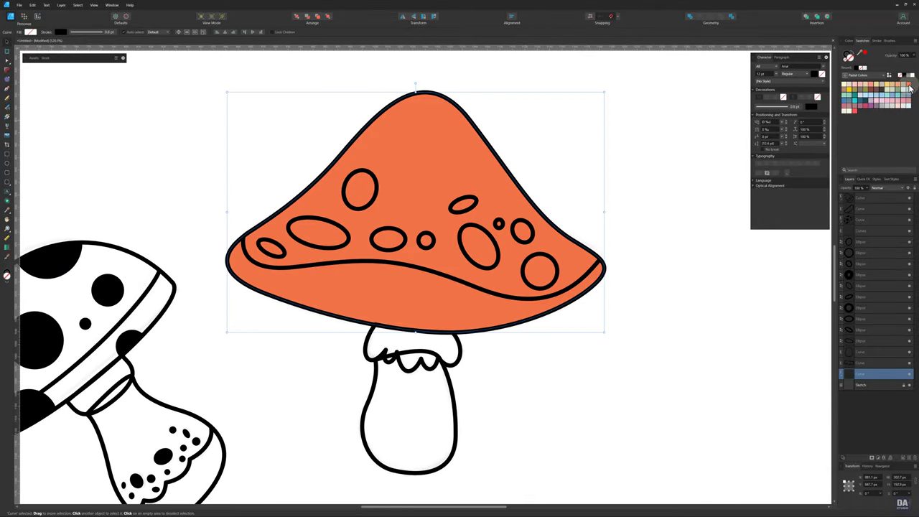
{"action": "left_click", "coordinate": [848, 60]}
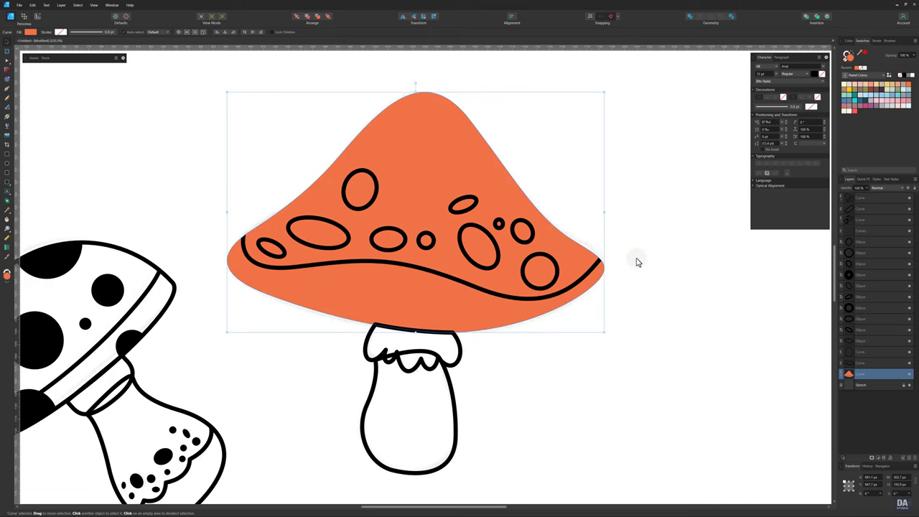
- Paste a lower cap shape beneath the orange cap and fill it peach
{"action": "key", "text": "ctrl+v"}
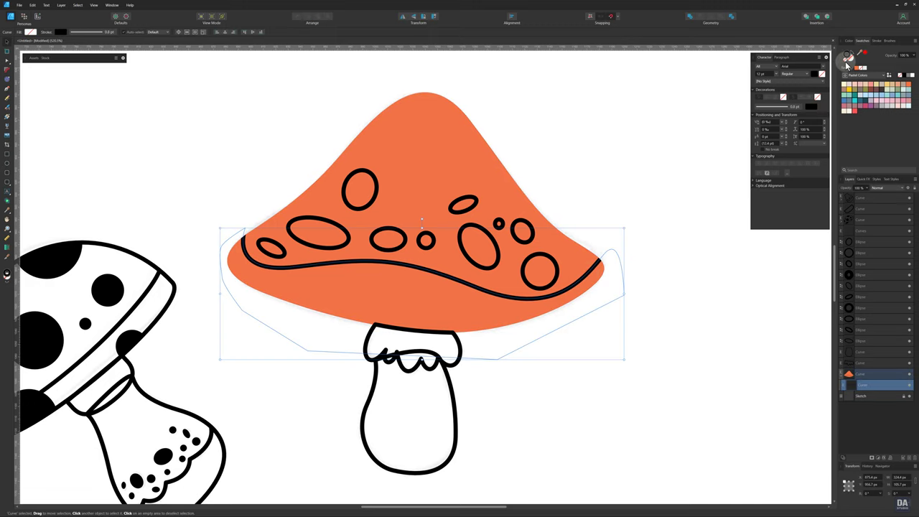
{"action": "left_click", "coordinate": [901, 85]}
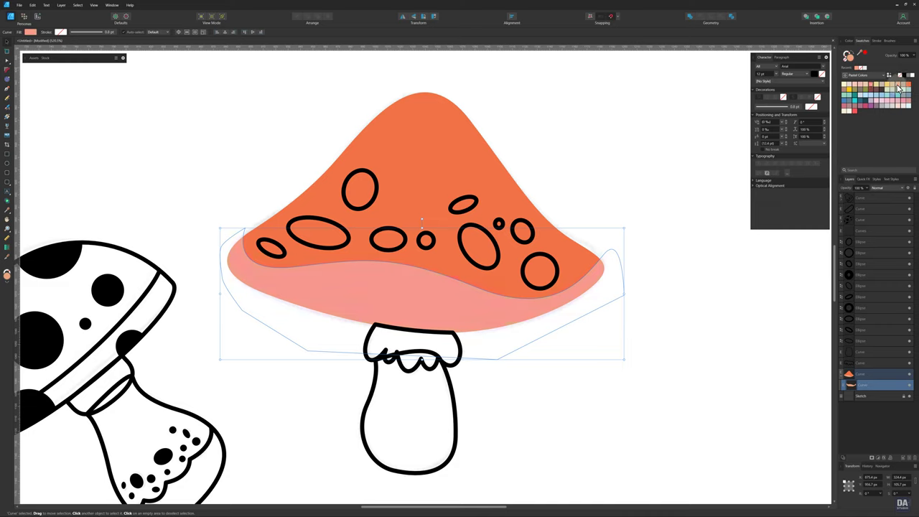
{"action": "left_click", "coordinate": [679, 161]}
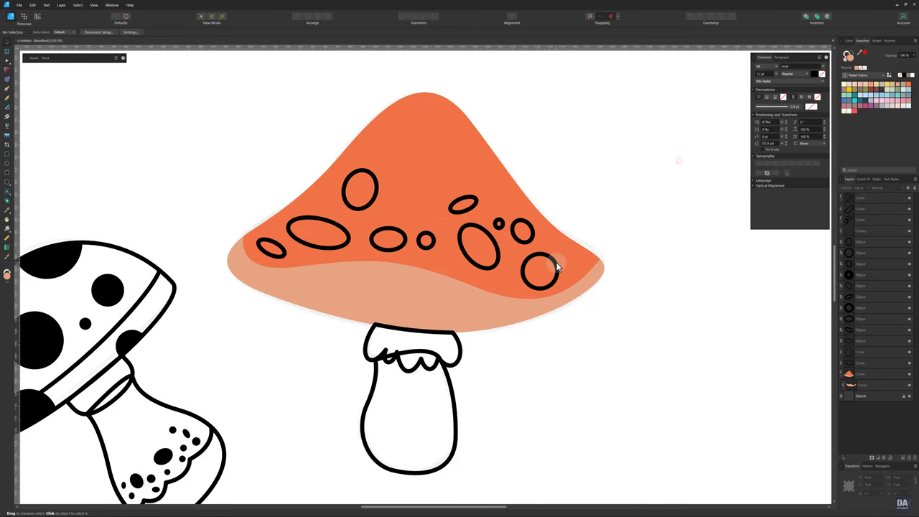
- Make all ten cap spots light orange with no outline
{"action": "left_click", "coordinate": [558, 268]}
{"action": "left_click", "coordinate": [531, 232], "text": "shift"}
{"action": "left_click", "coordinate": [502, 225], "text": "shift"}
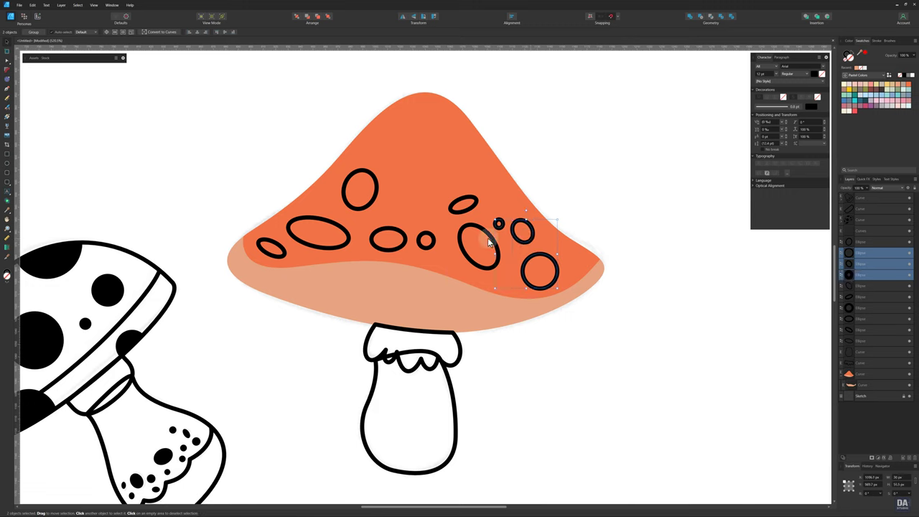
{"action": "left_click", "coordinate": [494, 243], "text": "shift"}
{"action": "left_click", "coordinate": [471, 209], "text": "shift"}
{"action": "left_click", "coordinate": [425, 240], "text": "shift"}
{"action": "left_click", "coordinate": [390, 237], "text": "shift"}
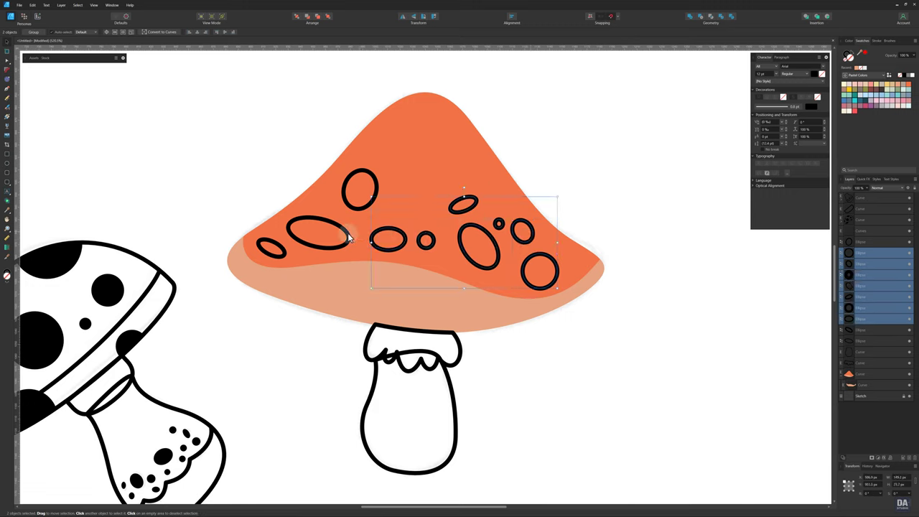
{"action": "left_click", "coordinate": [349, 236], "text": "shift"}
{"action": "left_click", "coordinate": [364, 208], "text": "shift"}
{"action": "left_click", "coordinate": [273, 247], "text": "shift"}
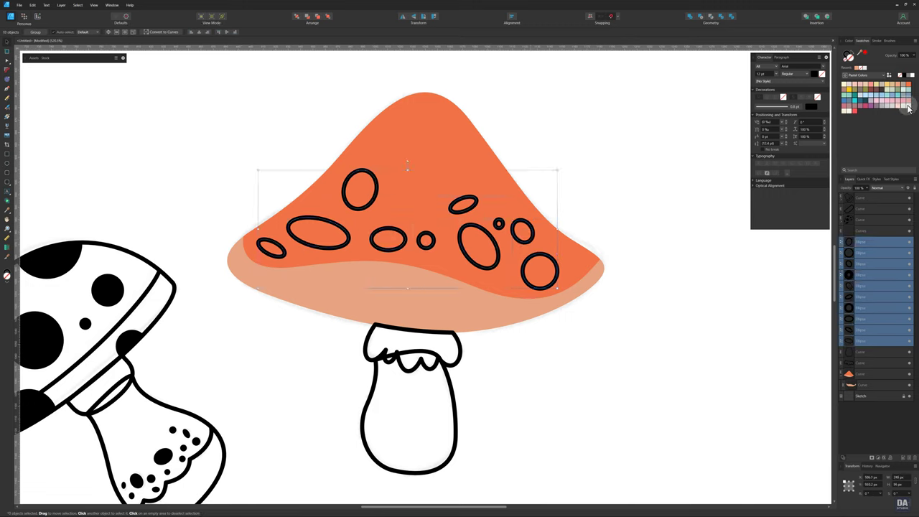
{"action": "left_click", "coordinate": [854, 57]}
{"action": "left_click", "coordinate": [851, 55]}
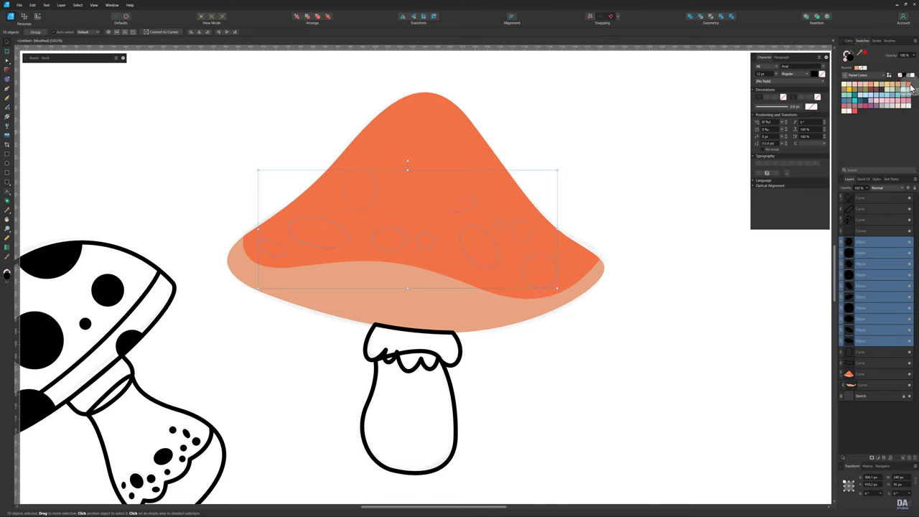
{"action": "left_click", "coordinate": [849, 40]}
{"action": "mouse_move", "coordinate": [877, 80]}
{"action": "left_mouse_down"}
{"action": "mouse_move", "coordinate": [888, 86]}
{"action": "mouse_move", "coordinate": [882, 99]}
{"action": "mouse_move", "coordinate": [897, 93]}
{"action": "left_mouse_up"}
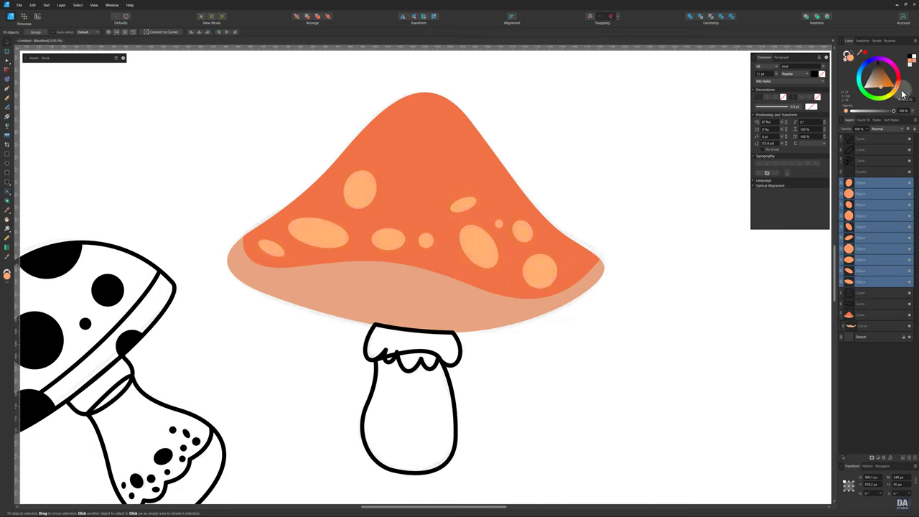
- Change the lower cap band to pale orange
{"action": "left_click", "coordinate": [510, 306]}
{"action": "left_click_drag", "start_coordinate": [899, 91], "coordinate": [882, 93]}
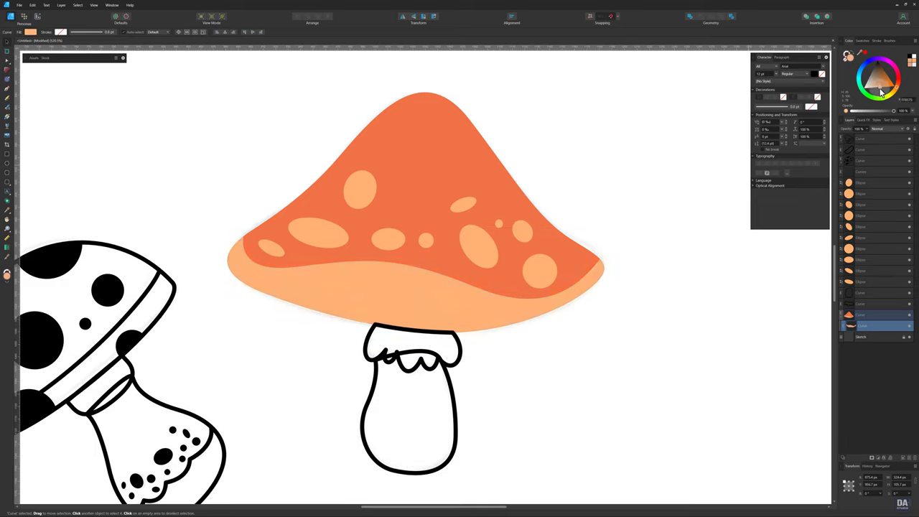
{"action": "left_click", "coordinate": [669, 318]}
- Fill the stem collar dark brown and the stem body light pink
{"action": "left_click", "coordinate": [463, 347]}
{"action": "left_click", "coordinate": [864, 41]}
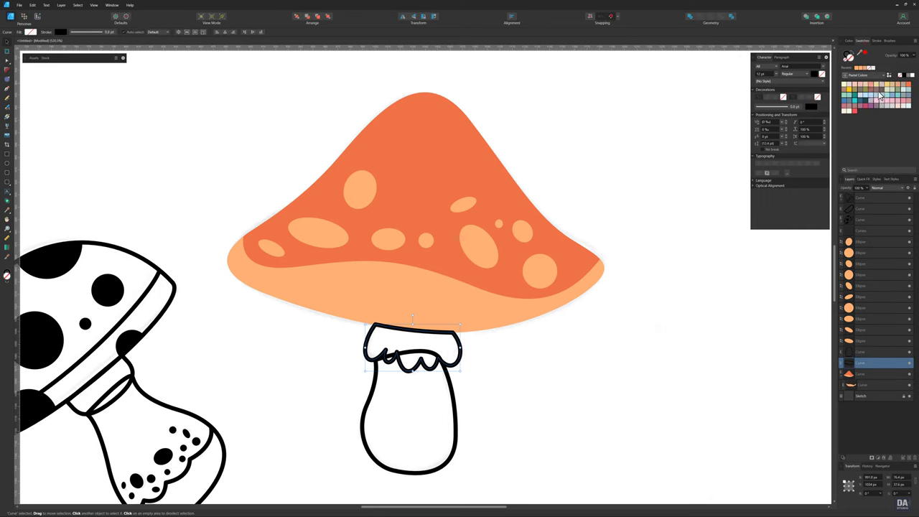
{"action": "left_click", "coordinate": [878, 96]}
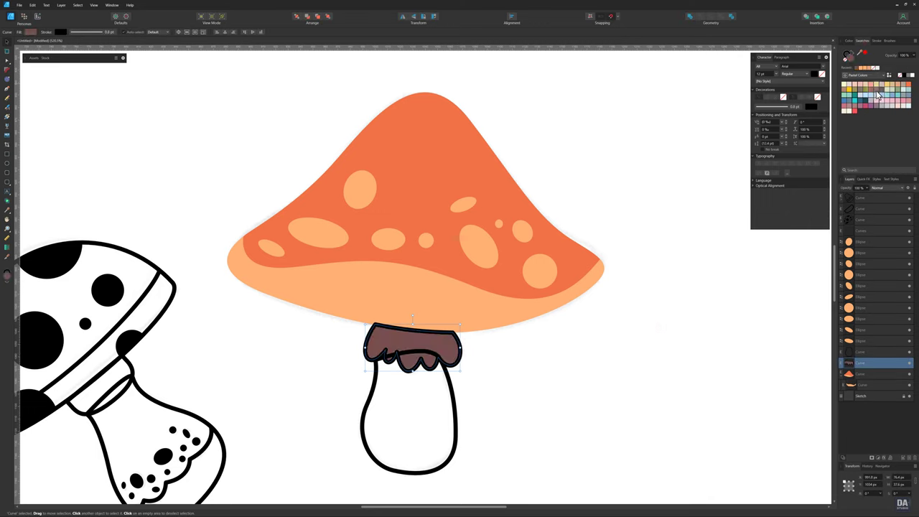
{"action": "left_click", "coordinate": [443, 370]}
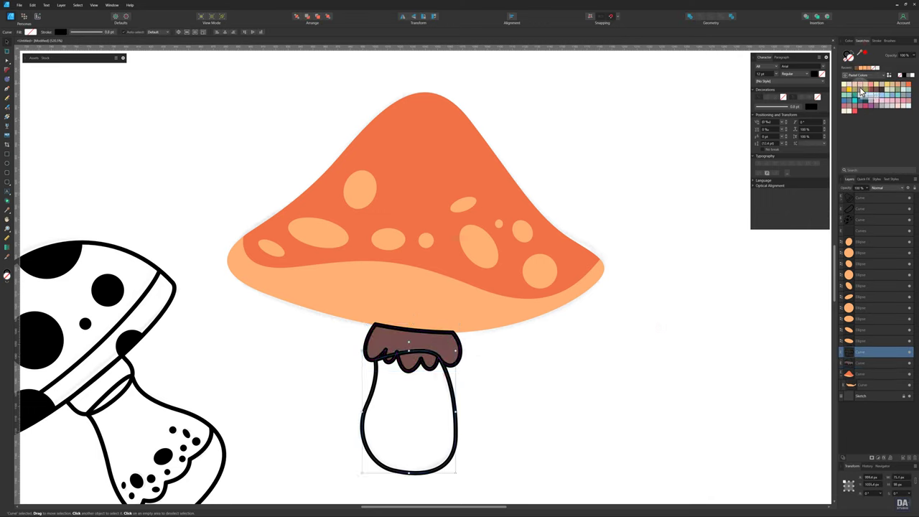
{"action": "left_click", "coordinate": [861, 89]}
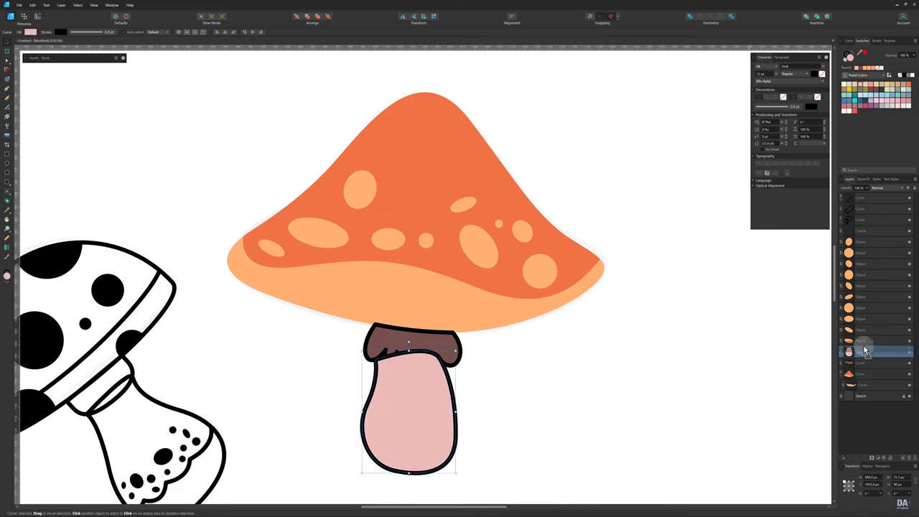
- Layer the brown collar above the pink stem, drop the stem's outline, and inspect the stem top's nodes
{"action": "left_click_drag", "start_coordinate": [861, 362], "coordinate": [862, 352]}
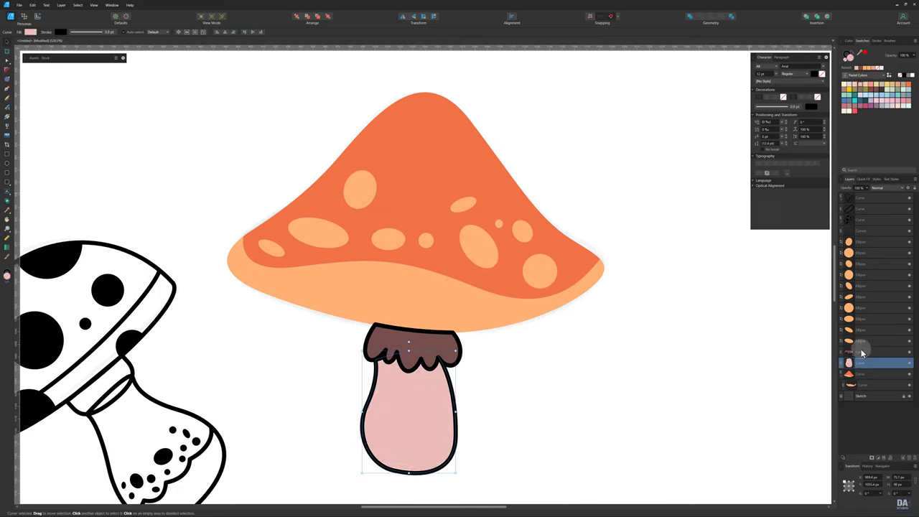
{"action": "left_click", "coordinate": [865, 53]}
{"action": "left_click_drag", "start_coordinate": [404, 377], "coordinate": [469, 341]}
{"action": "left_click", "coordinate": [384, 368]}
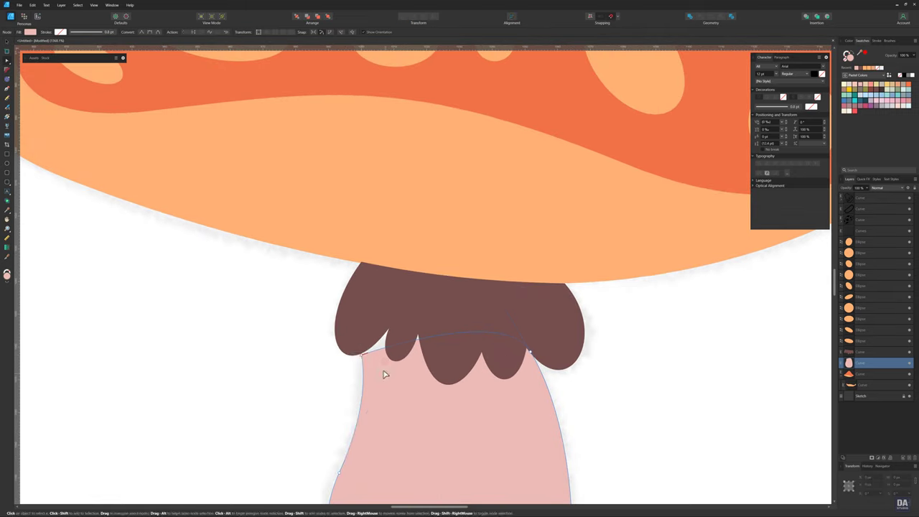
{"action": "key", "text": "a"}
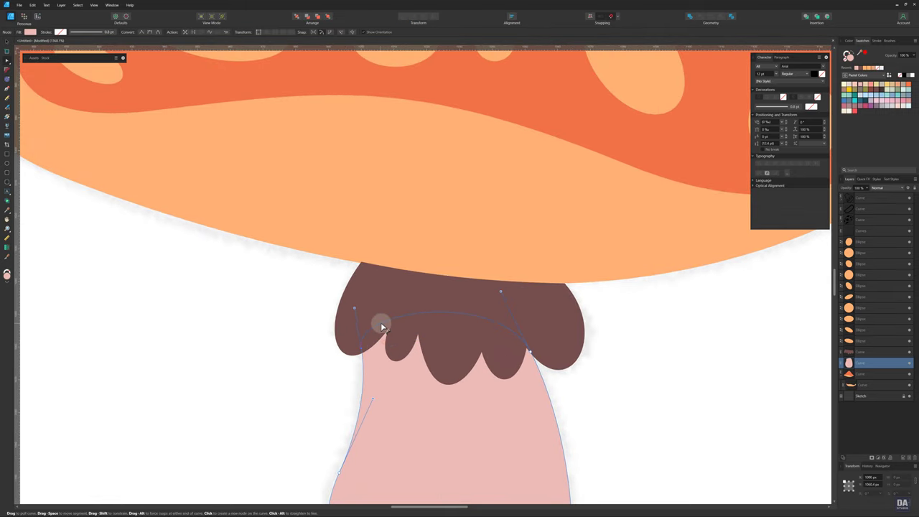
{"action": "scroll", "coordinate": [410, 301], "scroll_direction": "down", "scroll_amount": 5}
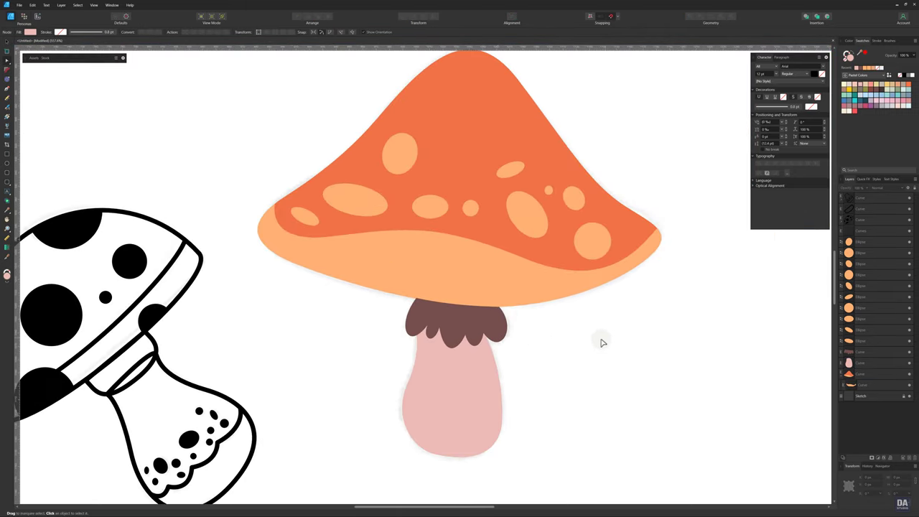
{"action": "scroll", "coordinate": [474, 409], "scroll_direction": "up", "scroll_amount": 2}
- Draw a curved shading shape along the bottom of the orange mushroom's stem
{"action": "key", "text": "p"}
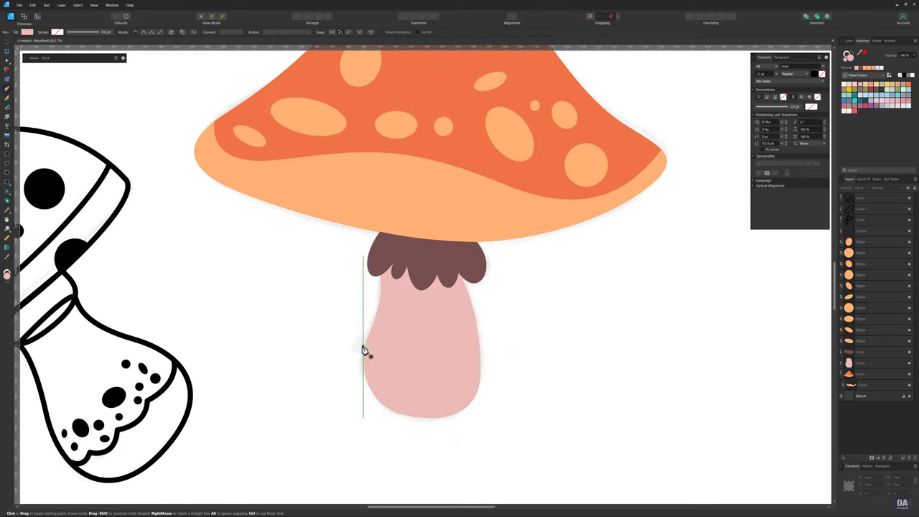
{"action": "left_click", "coordinate": [363, 343]}
{"action": "left_click", "coordinate": [473, 389]}
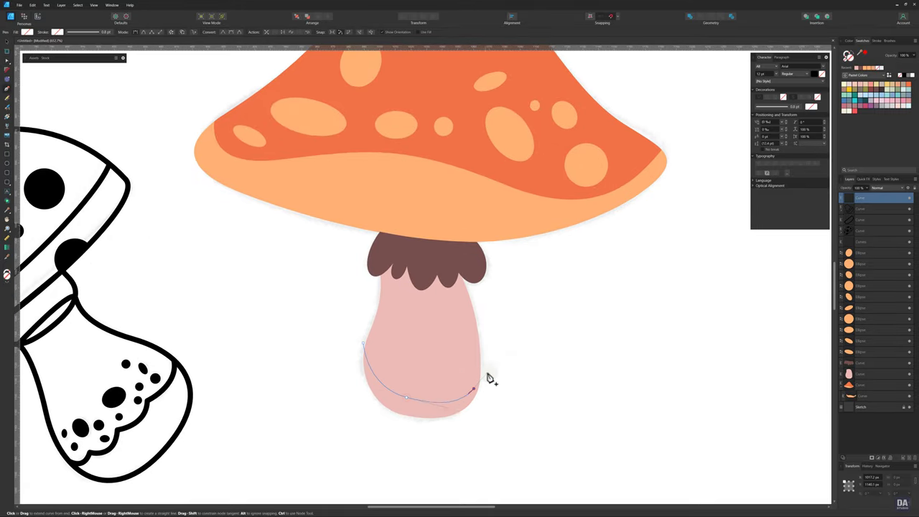
{"action": "left_click_drag", "start_coordinate": [474, 388], "coordinate": [489, 377]}
{"action": "left_click", "coordinate": [363, 344]}
- Put the stem-bottom shape behind the pink stem and colour it mauve pink
{"action": "left_click", "coordinate": [877, 93]}
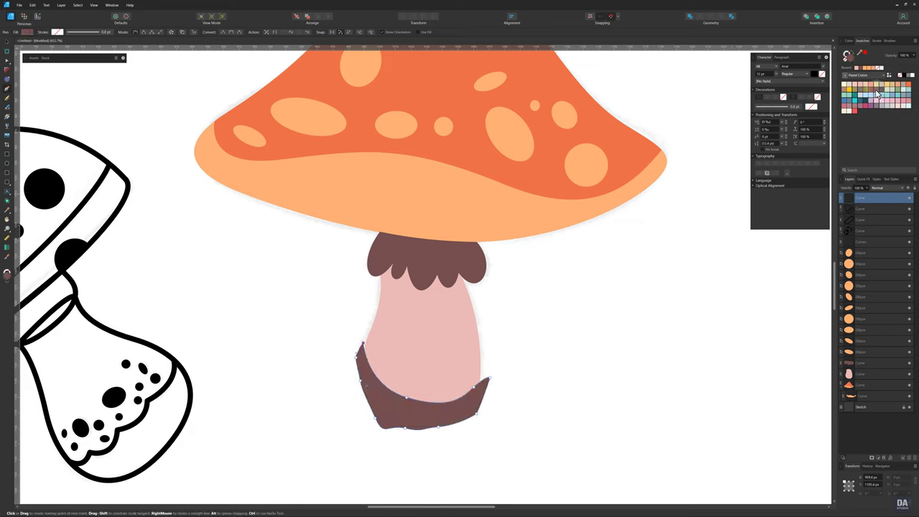
{"action": "left_click_drag", "start_coordinate": [867, 201], "coordinate": [855, 380]}
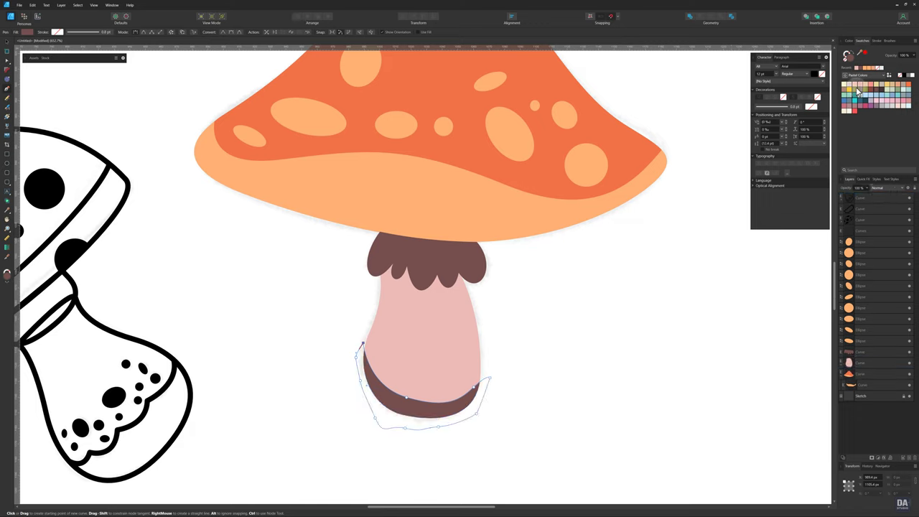
{"action": "left_click", "coordinate": [862, 89]}
{"action": "left_click", "coordinate": [849, 40]}
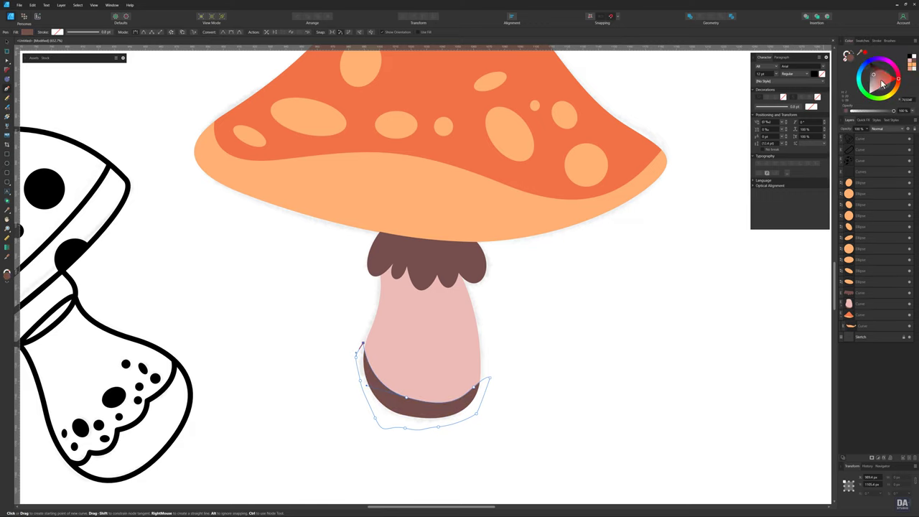
{"action": "left_click_drag", "start_coordinate": [878, 76], "coordinate": [875, 91]}
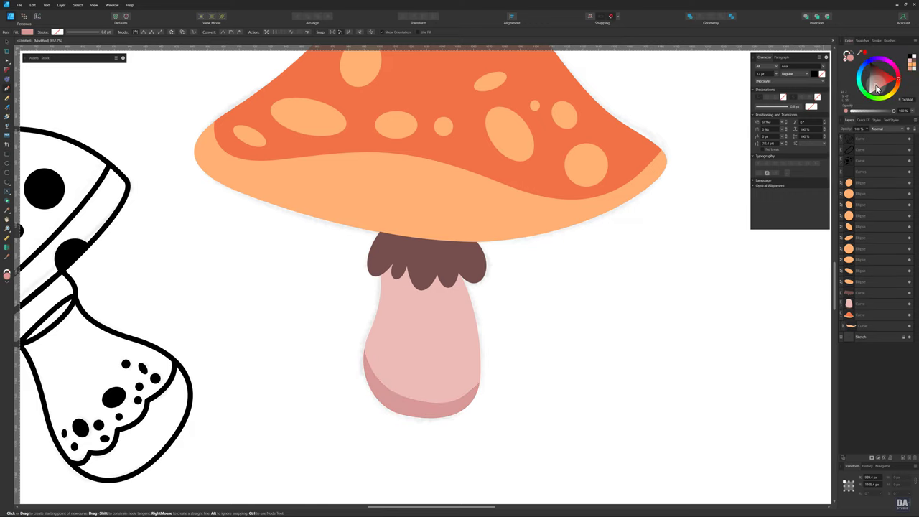
- Darken the orange mushroom's stem fill from light pink to a deeper mauve-pink
{"action": "key", "text": "a"}
{"action": "scroll", "coordinate": [632, 392], "scroll_direction": "down", "scroll_amount": 1}
{"action": "scroll", "coordinate": [565, 396], "scroll_direction": "up", "scroll_amount": 3}
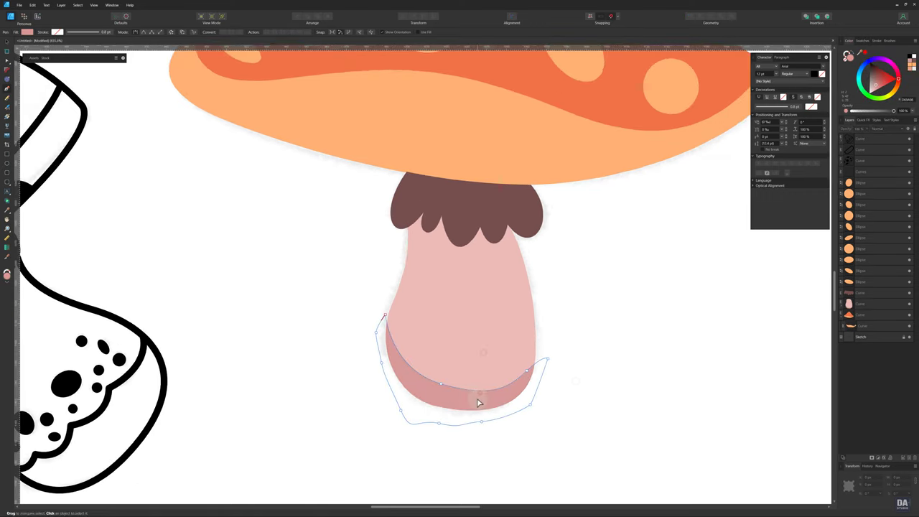
{"action": "left_click", "coordinate": [478, 400]}
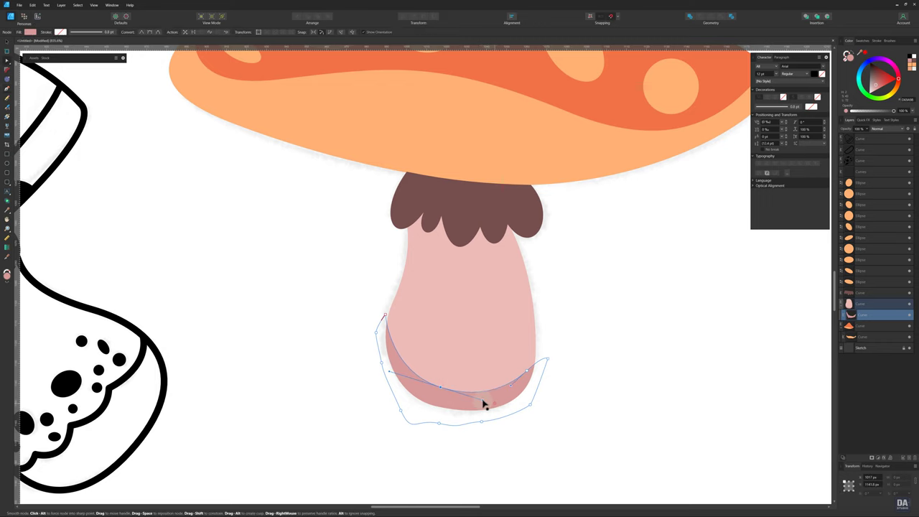
{"action": "left_click", "coordinate": [554, 405]}
{"action": "scroll", "coordinate": [553, 406], "scroll_direction": "down", "scroll_amount": 3}
{"action": "scroll", "coordinate": [503, 380], "scroll_direction": "down", "scroll_amount": 1}
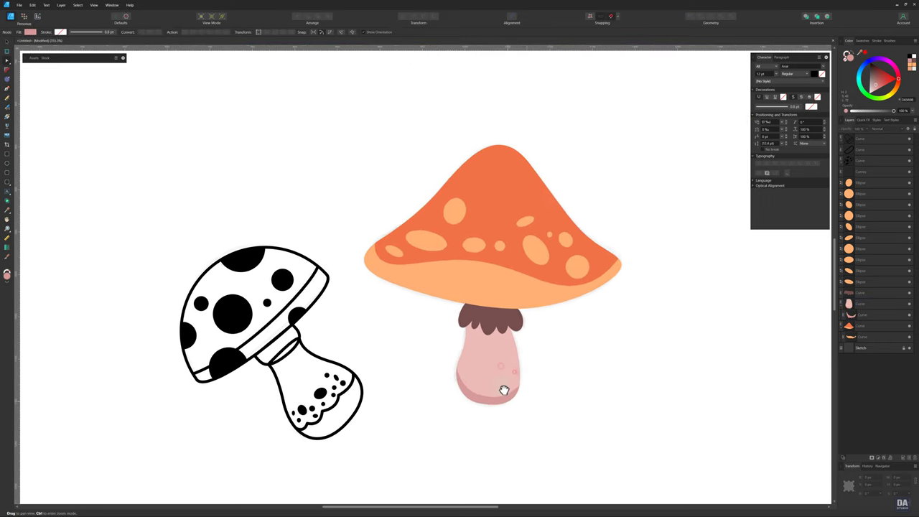
{"action": "left_click", "coordinate": [509, 387]}
{"action": "left_click_drag", "start_coordinate": [864, 87], "coordinate": [876, 85]}
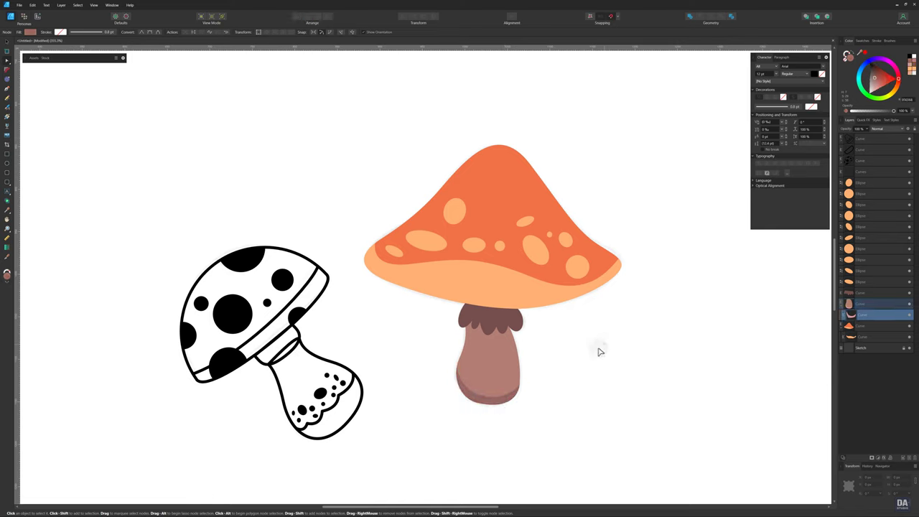
{"action": "scroll", "coordinate": [529, 376], "scroll_direction": "up", "scroll_amount": 2}
{"action": "scroll", "coordinate": [496, 374], "scroll_direction": "up", "scroll_amount": 2}
- Fill the sketched mushroom's cap with brown from the colour swatches
{"action": "scroll", "coordinate": [497, 373], "scroll_direction": "up", "scroll_amount": 2}
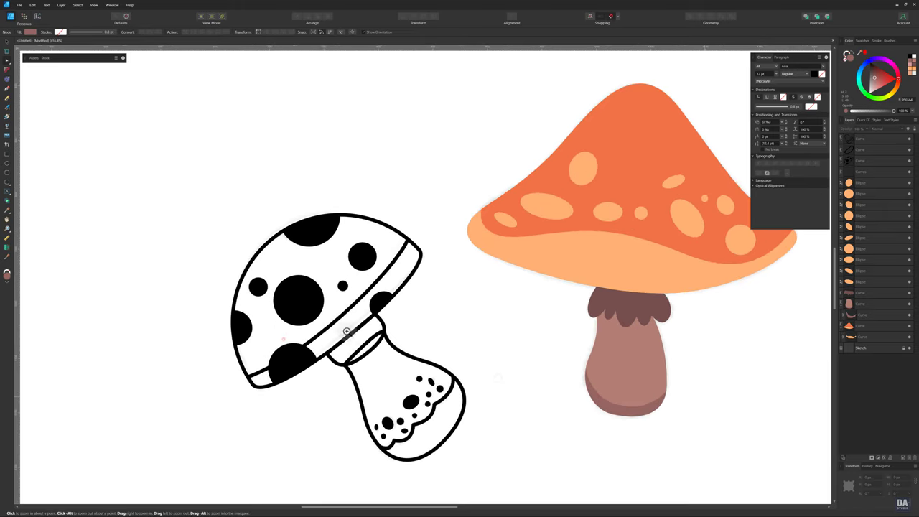
{"action": "left_click_drag", "start_coordinate": [418, 302], "coordinate": [447, 287]}
{"action": "left_click", "coordinate": [442, 268]}
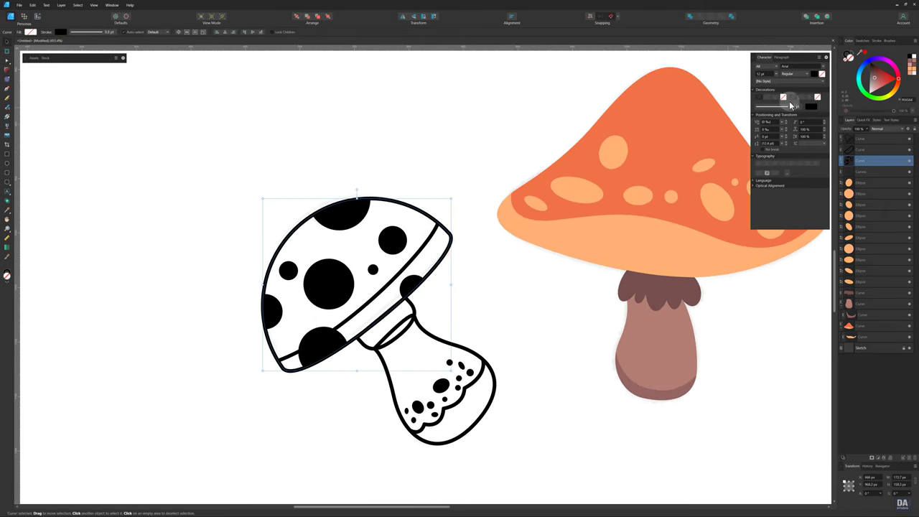
{"action": "left_click", "coordinate": [866, 41]}
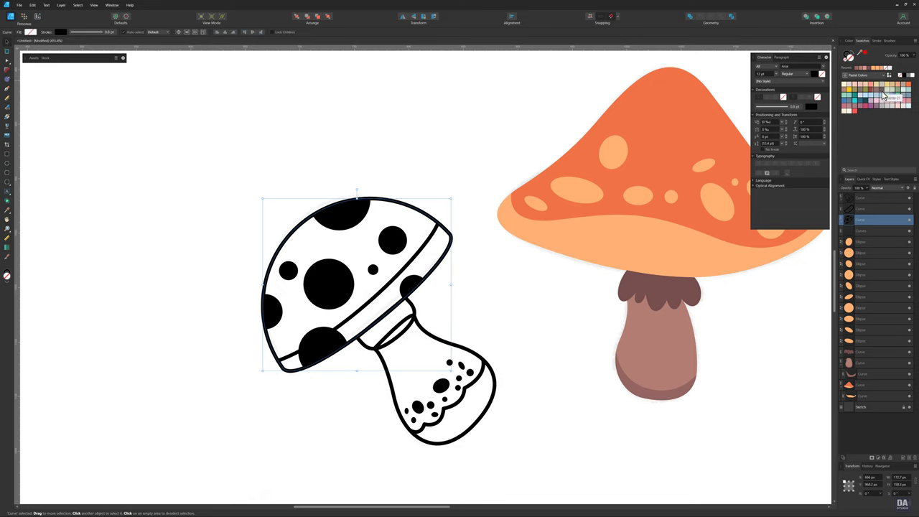
{"action": "left_click", "coordinate": [874, 94]}
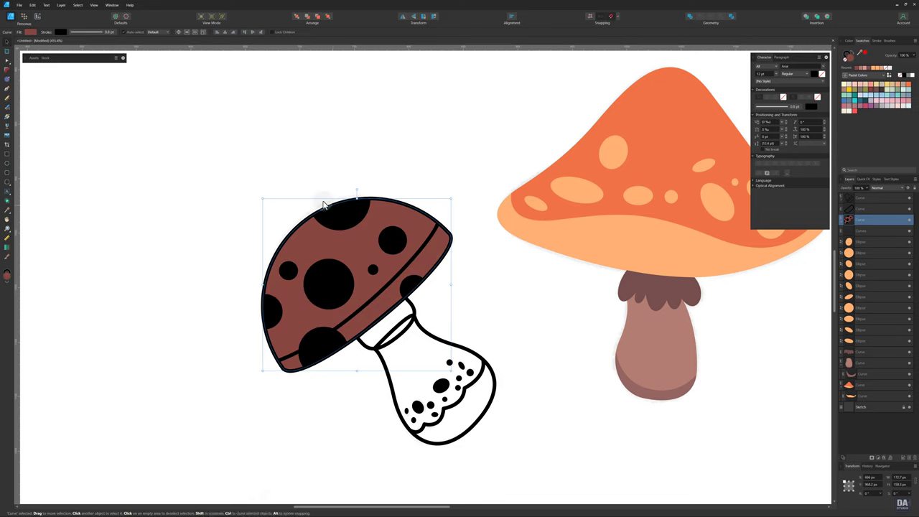
- Colour the cap's spots dark brown and set the cap's stroke to None
{"action": "left_click", "coordinate": [389, 247]}
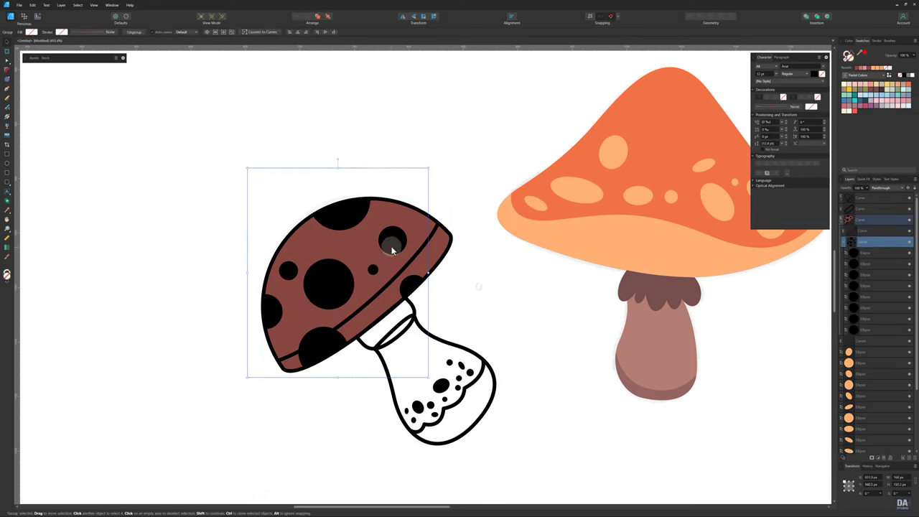
{"action": "left_click", "coordinate": [881, 93]}
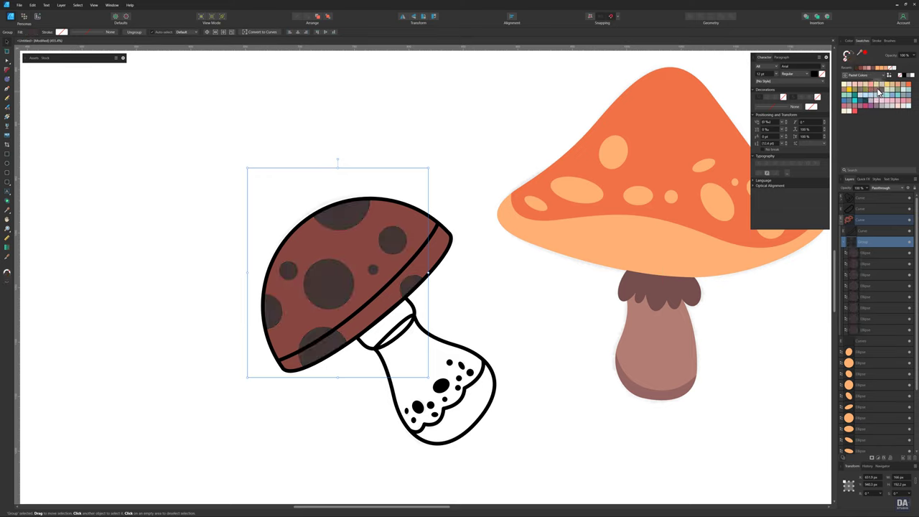
{"action": "left_click", "coordinate": [849, 41]}
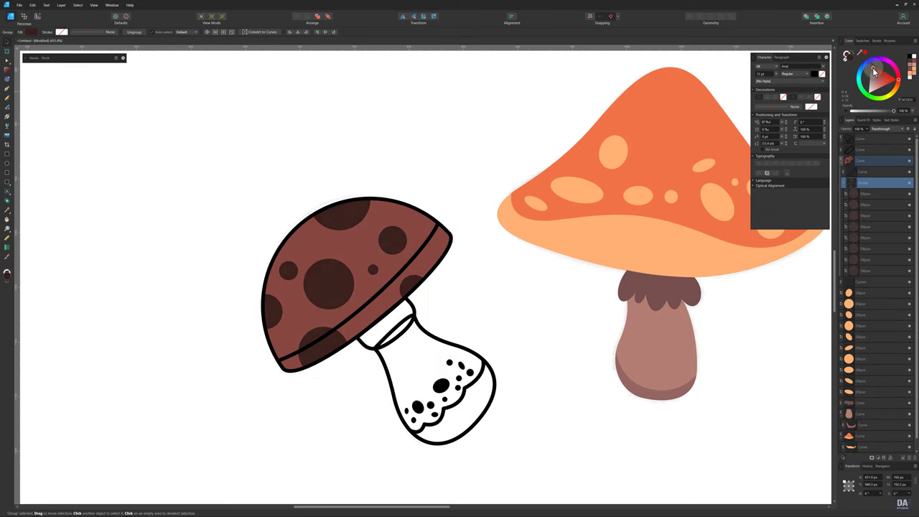
{"action": "left_click", "coordinate": [438, 237]}
{"action": "key", "text": "x"}
{"action": "key", "text": "slash"}
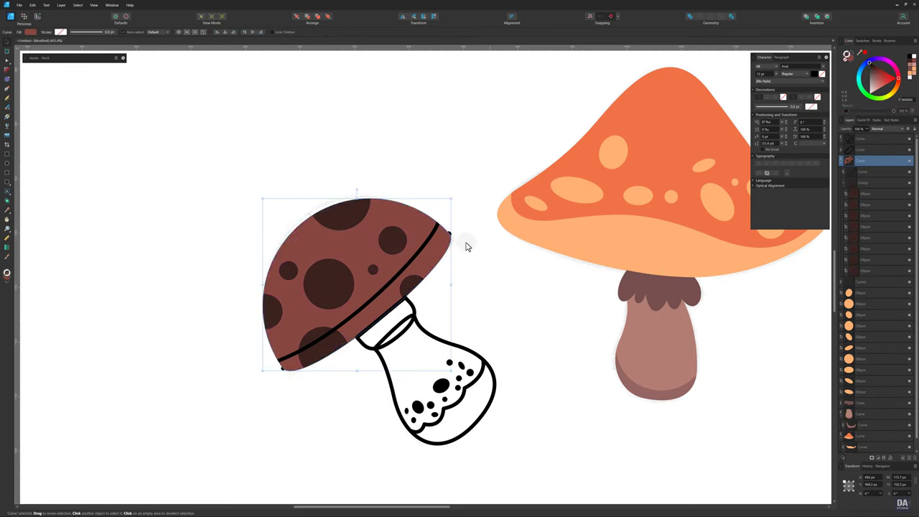
- Select the cap's black dividing line, then reposition and reshape the brown cap
{"action": "left_click", "coordinate": [433, 238]}
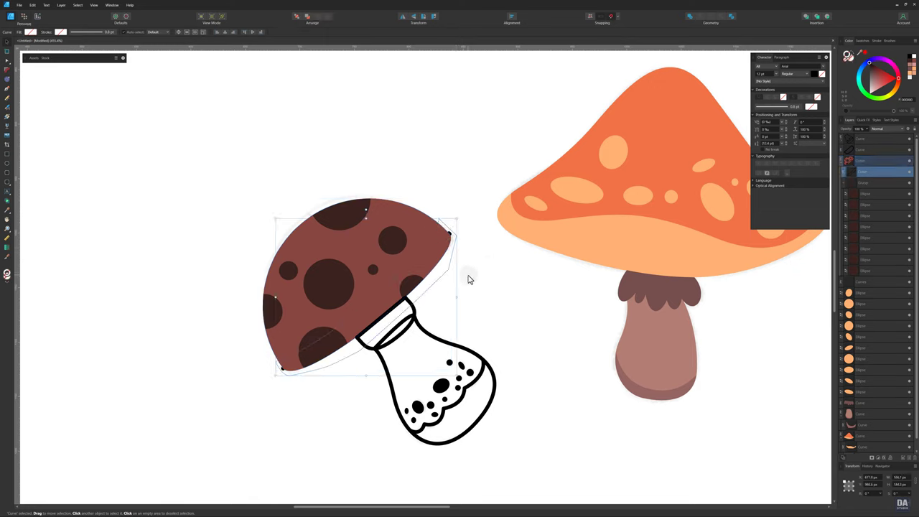
{"action": "mouse_move", "coordinate": [447, 237]}
{"action": "left_mouse_down"}
{"action": "mouse_move", "coordinate": [494, 273]}
{"action": "mouse_move", "coordinate": [451, 236]}
{"action": "left_mouse_up"}
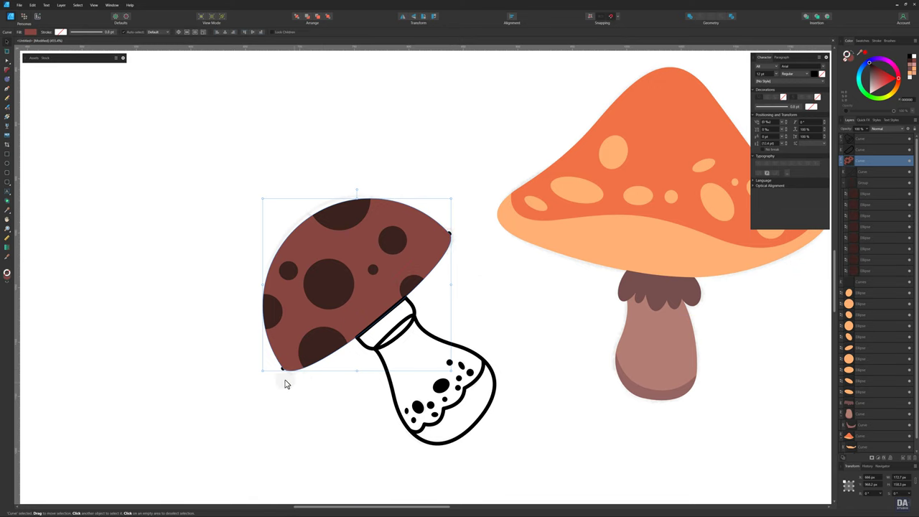
{"action": "left_click", "coordinate": [276, 395]}
{"action": "left_click_drag", "start_coordinate": [473, 191], "coordinate": [240, 415]}
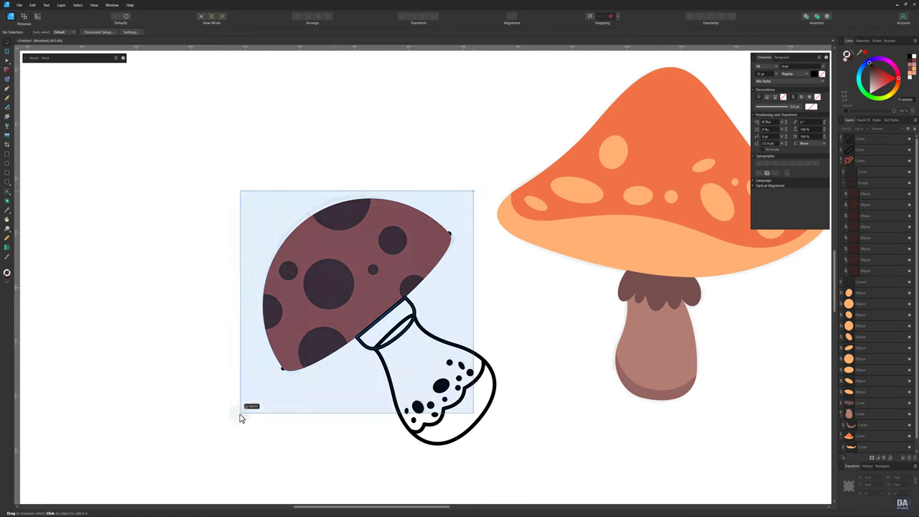
{"action": "double_click", "coordinate": [421, 254]}
{"action": "left_click_drag", "start_coordinate": [282, 369], "coordinate": [246, 406]}
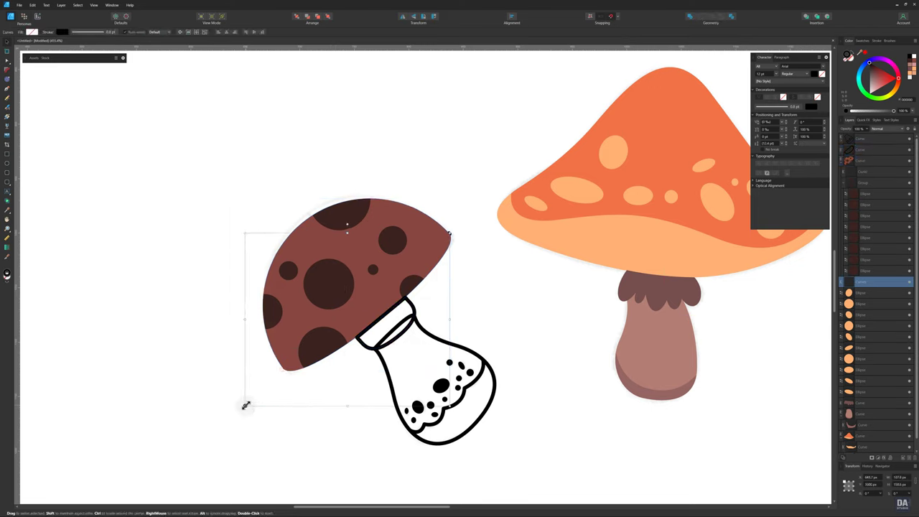
{"action": "key", "text": "Escape"}
- Zoom in and give the sketched mushroom's stem body a brown outline and fill
{"action": "key", "text": "z"}
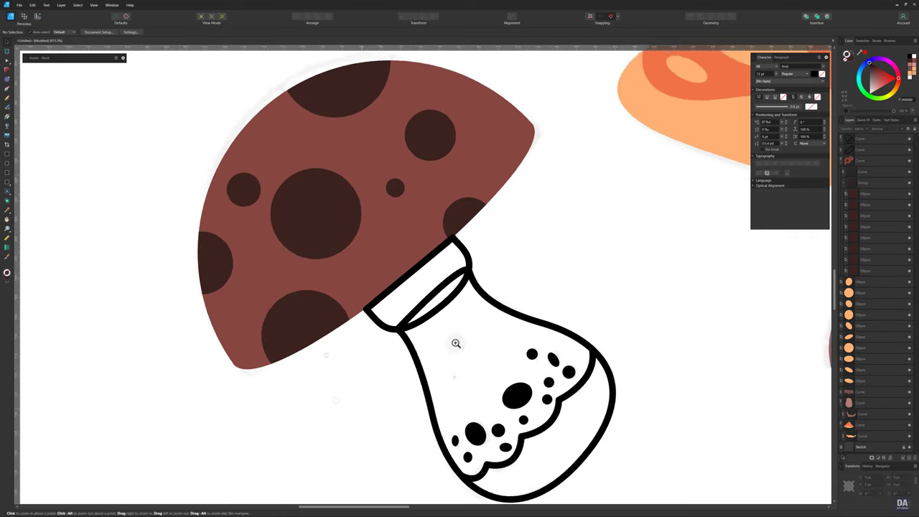
{"action": "mouse_move", "coordinate": [263, 401]}
{"action": "left_mouse_down"}
{"action": "mouse_move", "coordinate": [297, 331]}
{"action": "mouse_move", "coordinate": [323, 337]}
{"action": "left_mouse_up"}
{"action": "key", "text": "v"}
{"action": "left_click", "coordinate": [406, 305]}
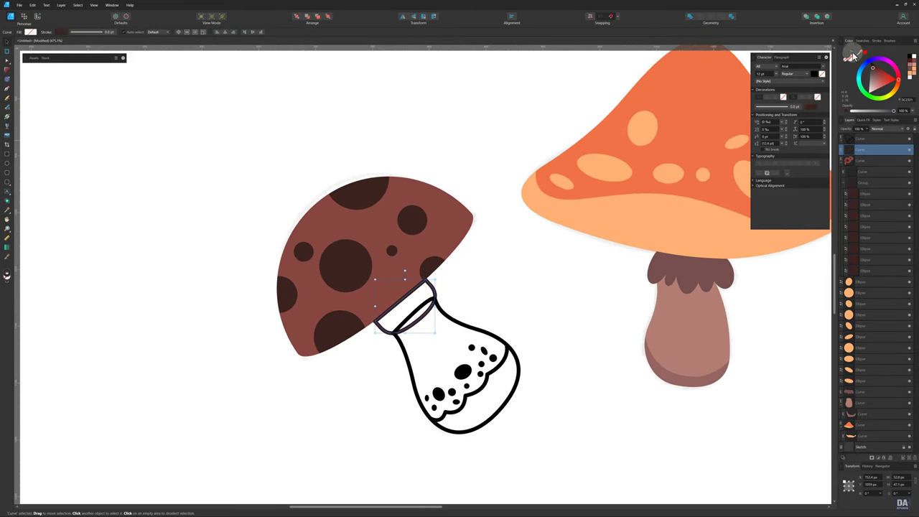
{"action": "left_click", "coordinate": [451, 325]}
{"action": "left_click", "coordinate": [913, 64]}
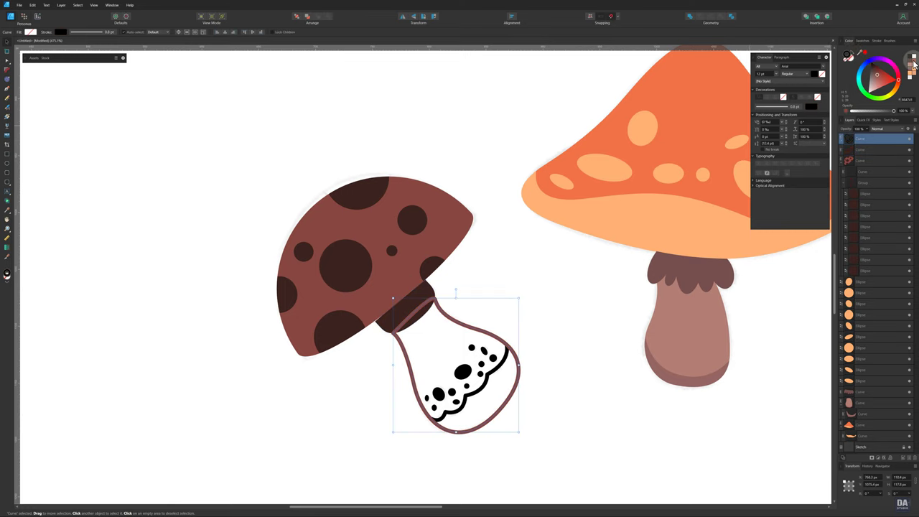
{"action": "left_click", "coordinate": [874, 63]}
- Align the neck curve's bottom node with the stem body
{"action": "scroll", "coordinate": [366, 293], "scroll_direction": "up", "scroll_amount": 5}
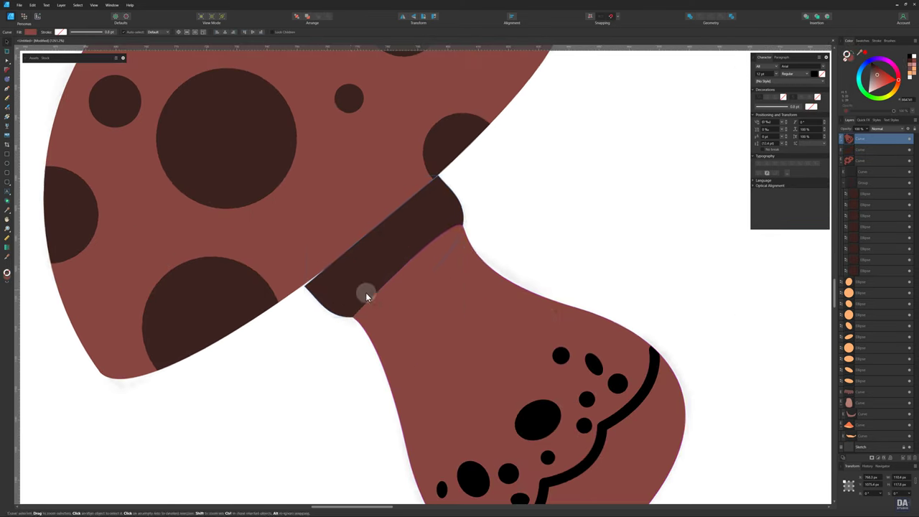
{"action": "key", "text": "a"}
{"action": "left_click", "coordinate": [307, 287]}
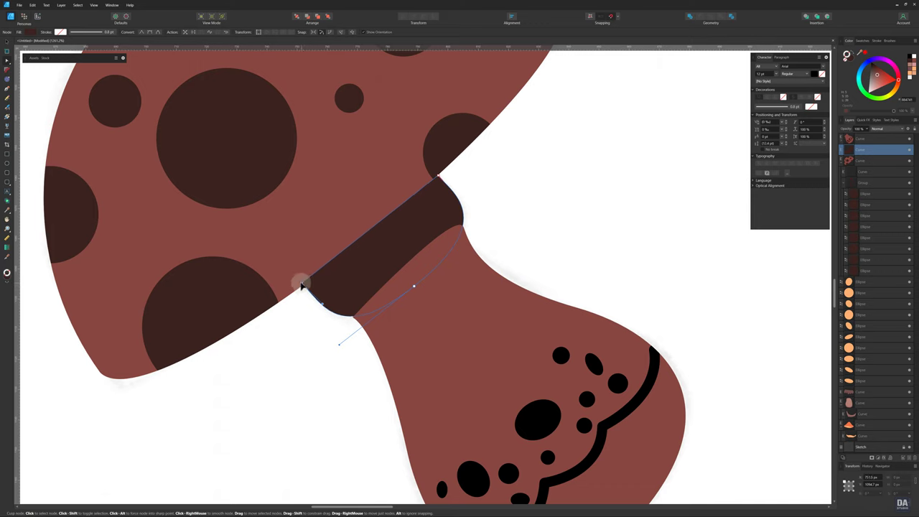
{"action": "scroll", "coordinate": [337, 280], "scroll_direction": "up", "scroll_amount": 4}
{"action": "left_click", "coordinate": [402, 354]}
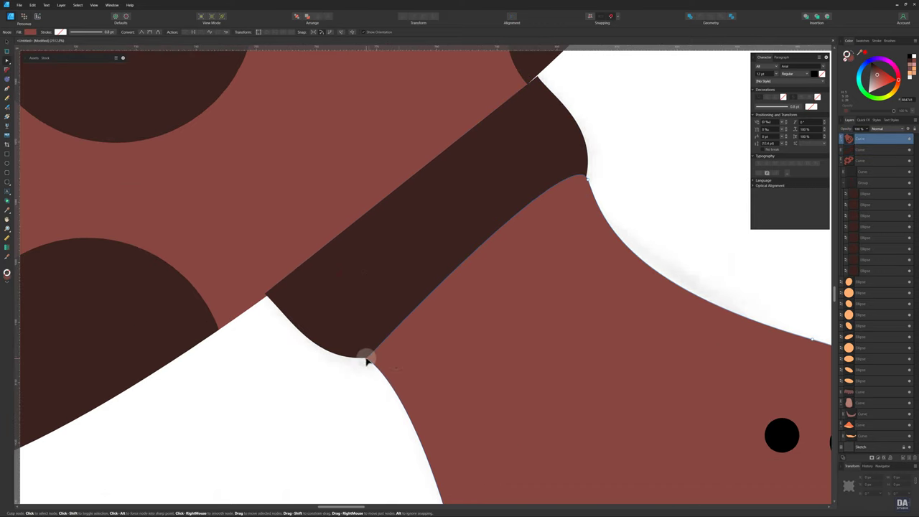
{"action": "left_click", "coordinate": [366, 357]}
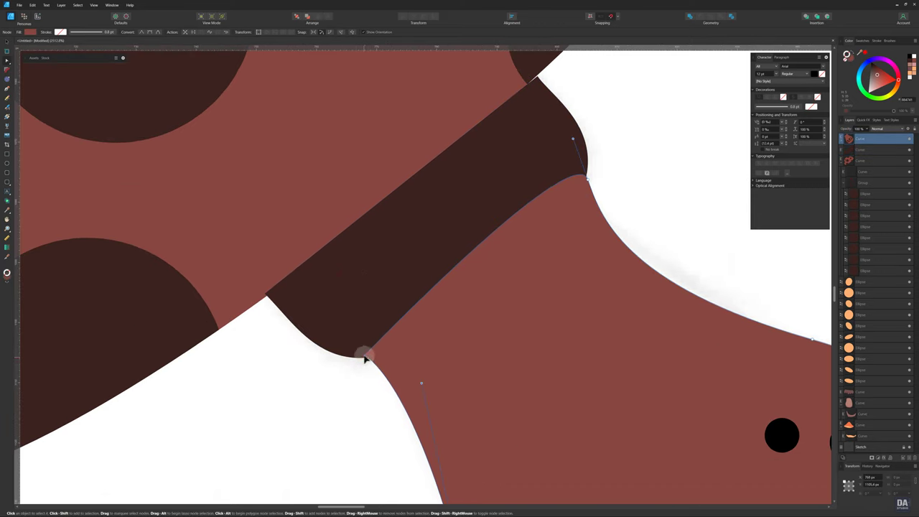
{"action": "left_click_drag", "start_coordinate": [365, 358], "coordinate": [359, 357]}
{"action": "scroll", "coordinate": [195, 312], "scroll_direction": "down", "scroll_amount": 3}
{"action": "scroll", "coordinate": [453, 338], "scroll_direction": "down", "scroll_amount": 2}
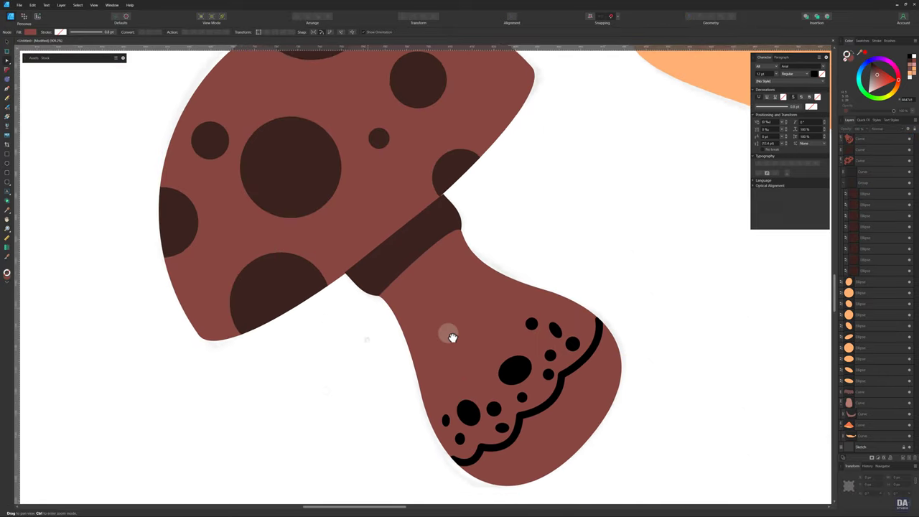
{"action": "left_click_drag", "start_coordinate": [452, 338], "coordinate": [454, 348]}
- Reorder the neck curve in the layers, stroke it brown and make the stem pink
{"action": "left_click", "coordinate": [843, 160]}
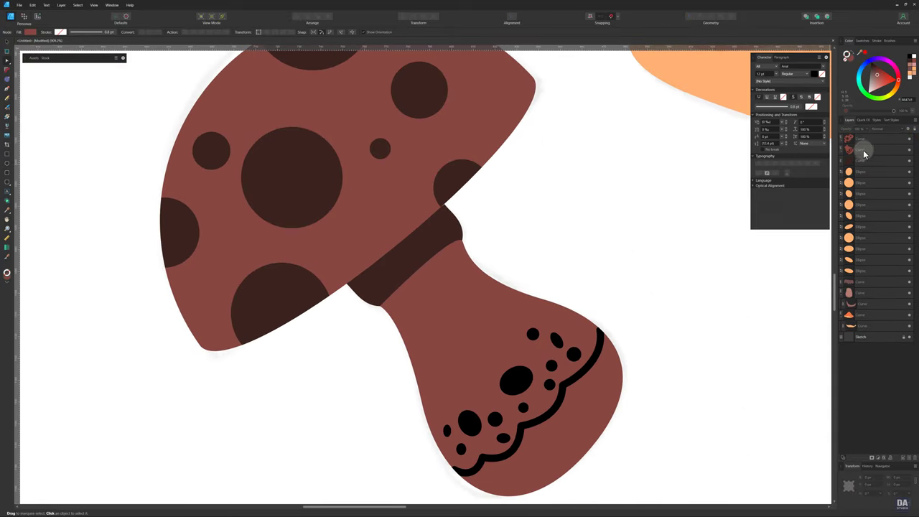
{"action": "left_click_drag", "start_coordinate": [868, 151], "coordinate": [867, 145]}
{"action": "left_click", "coordinate": [499, 298]}
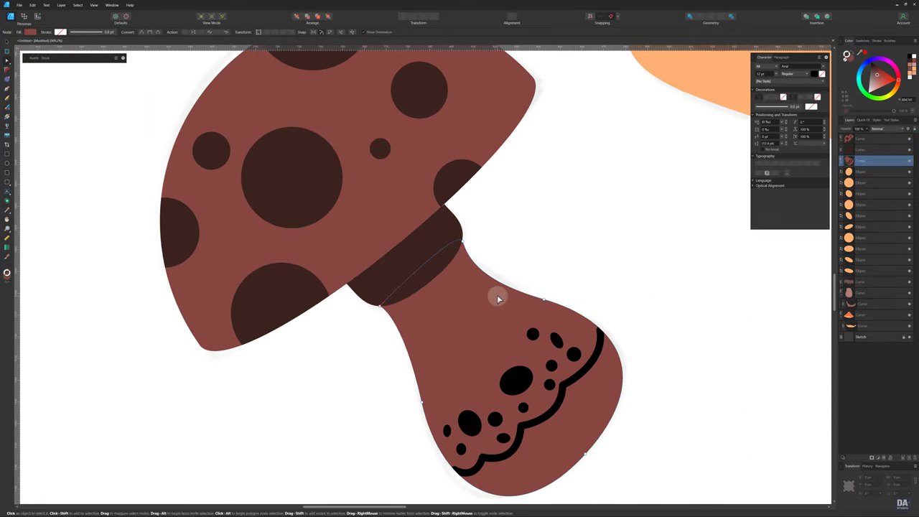
{"action": "left_click", "coordinate": [914, 64]}
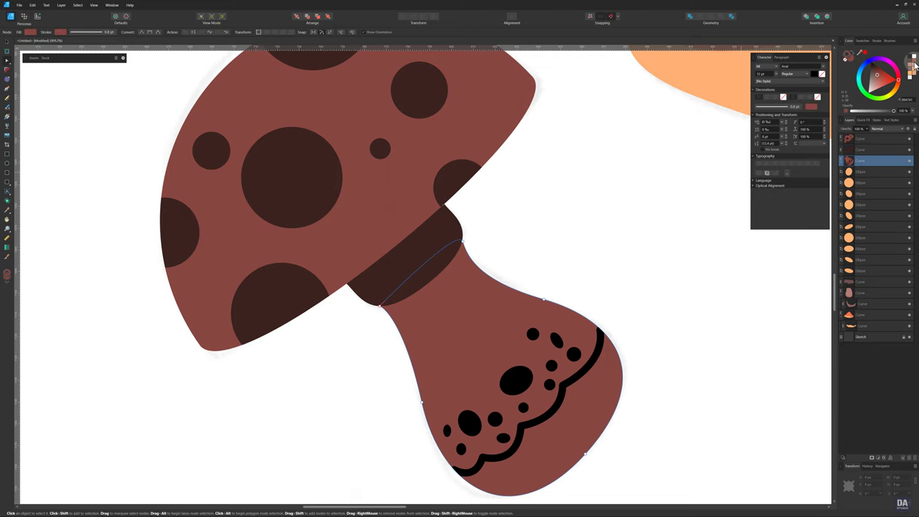
{"action": "left_click", "coordinate": [912, 66]}
{"action": "left_click", "coordinate": [622, 294]}
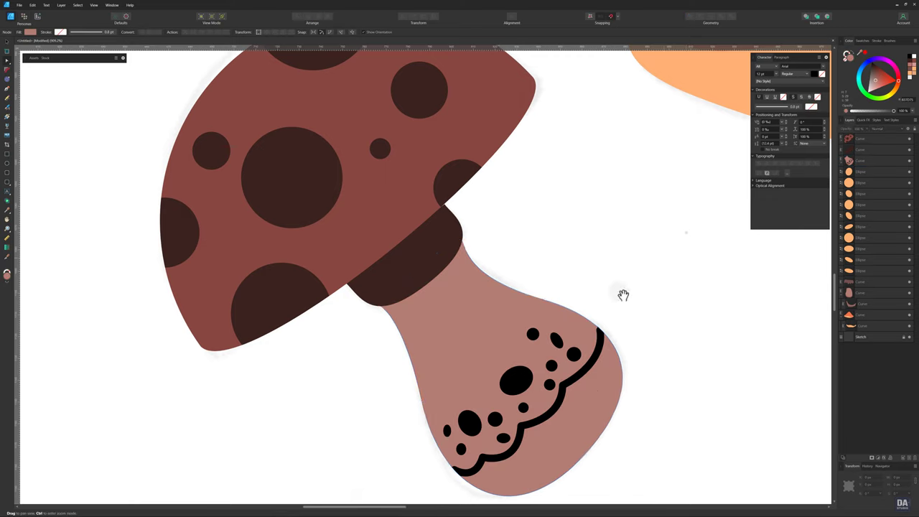
{"action": "scroll", "coordinate": [622, 294], "scroll_direction": "down", "scroll_amount": 3}
{"action": "scroll", "coordinate": [416, 328], "scroll_direction": "up", "scroll_amount": 3}
- Swap the stem's lace curve to a dark brown fill
{"action": "key", "text": "a"}
{"action": "left_click", "coordinate": [411, 352]}
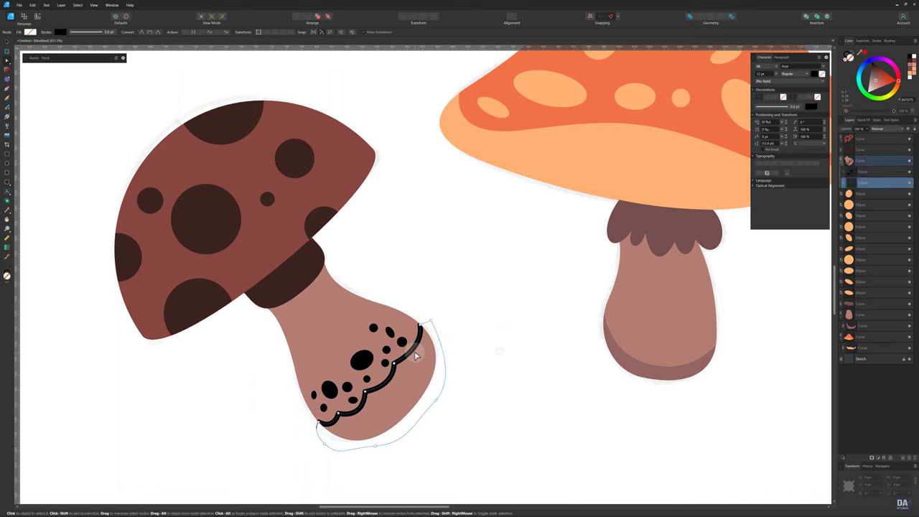
{"action": "left_click", "coordinate": [852, 57]}
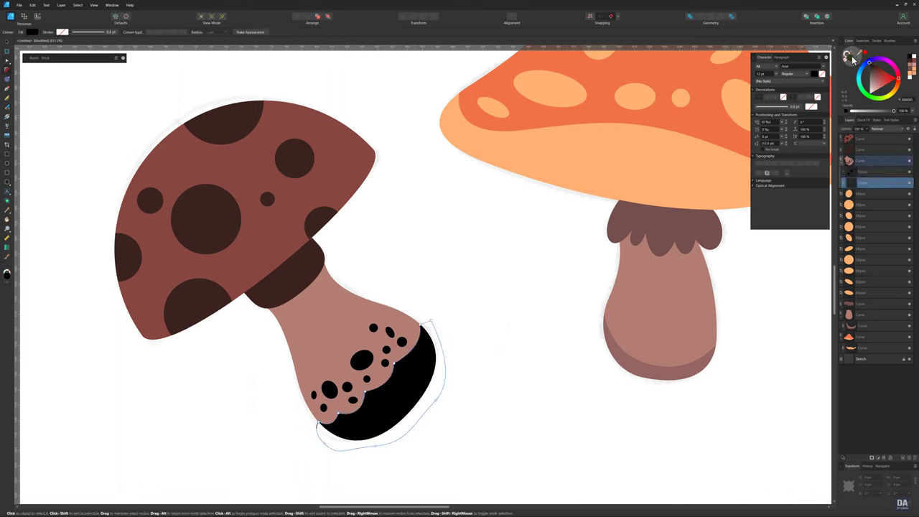
{"action": "left_click", "coordinate": [913, 69]}
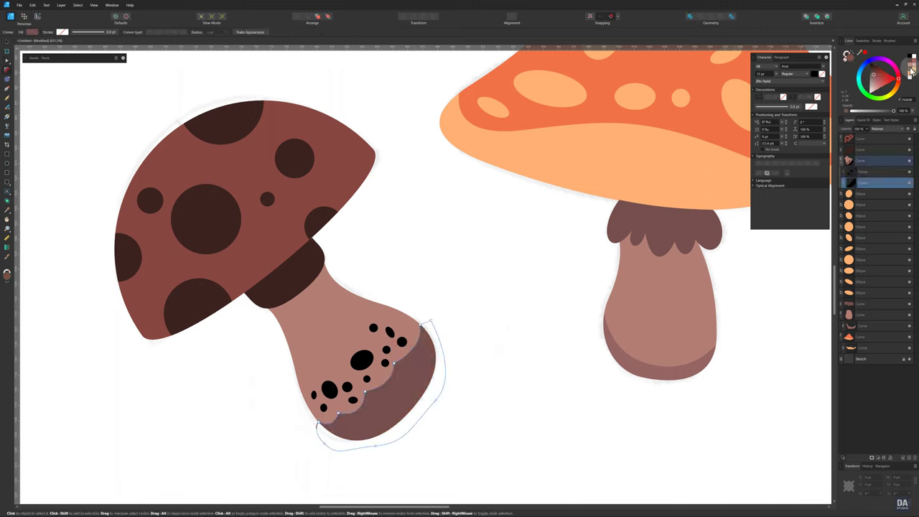
{"action": "left_click", "coordinate": [517, 312]}
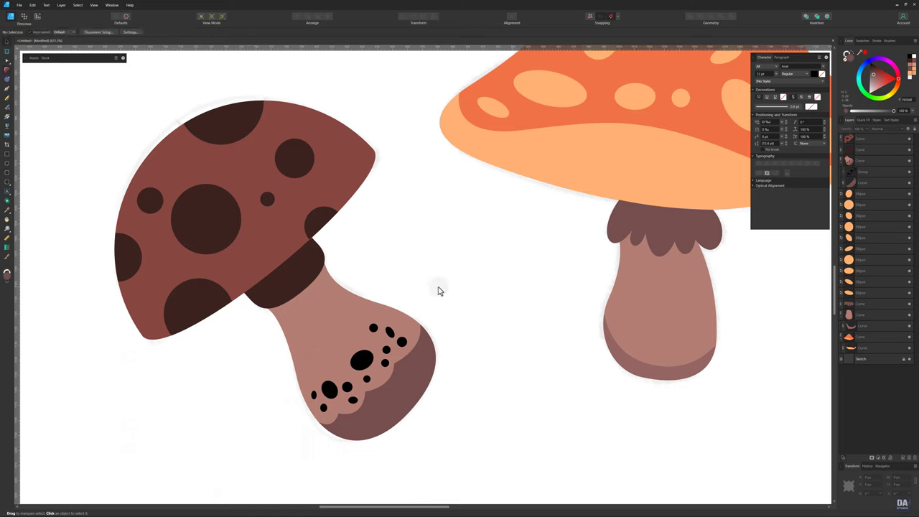
- Fill the black stem spots with a paler version of the stem's pink
{"action": "left_click", "coordinate": [361, 359]}
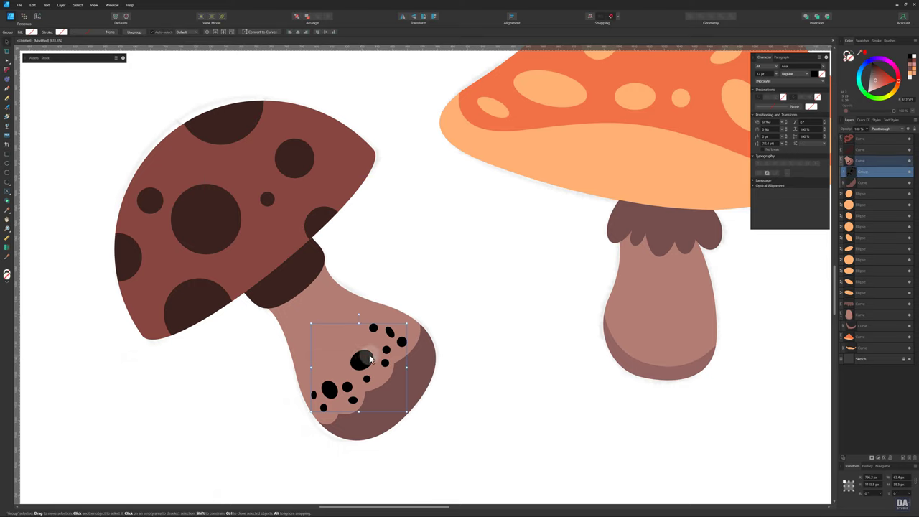
{"action": "left_click", "coordinate": [912, 66]}
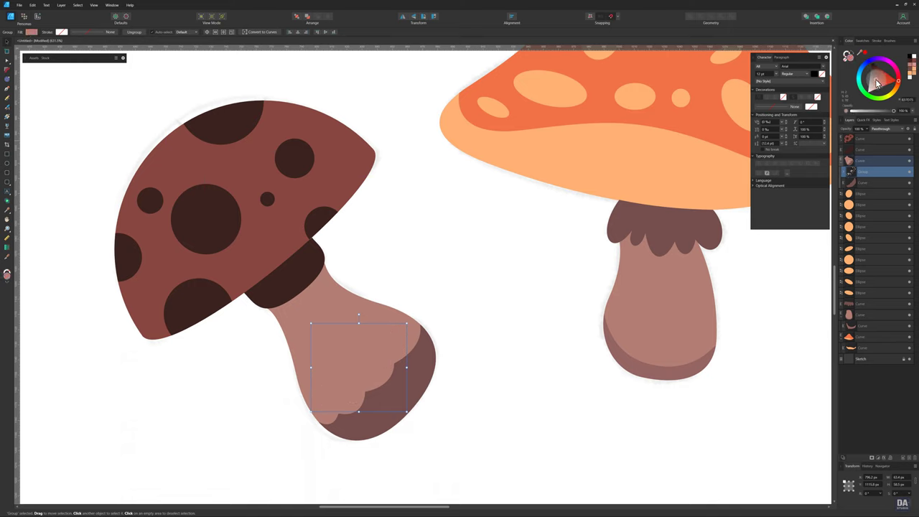
{"action": "left_click_drag", "start_coordinate": [877, 82], "coordinate": [876, 91]}
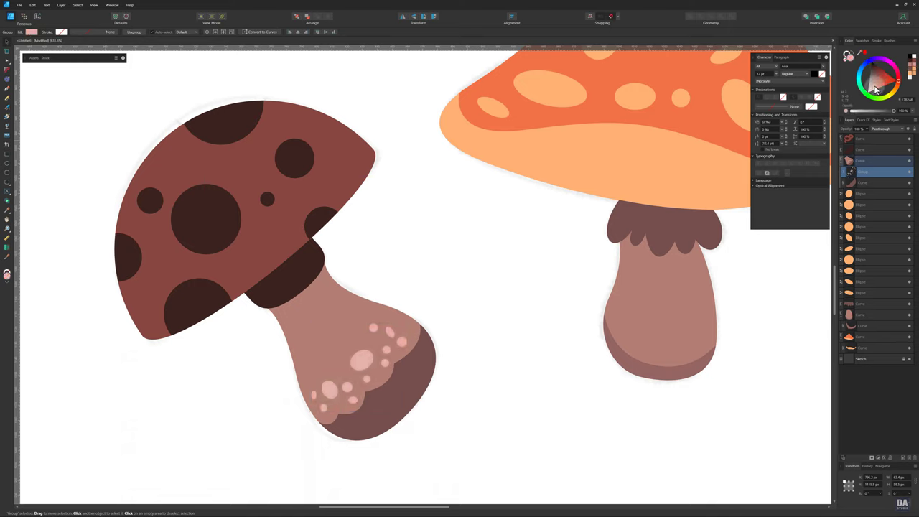
{"action": "left_click", "coordinate": [509, 316]}
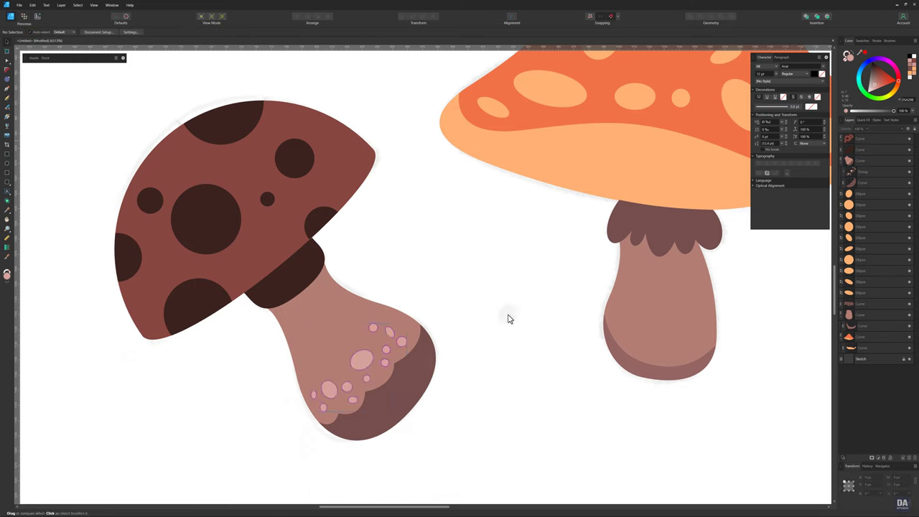
{"action": "scroll", "coordinate": [431, 301], "scroll_direction": "down", "scroll_amount": 3}
{"action": "scroll", "coordinate": [510, 316], "scroll_direction": "down", "scroll_amount": 2}
{"action": "left_click_drag", "start_coordinate": [509, 316], "coordinate": [453, 341]}
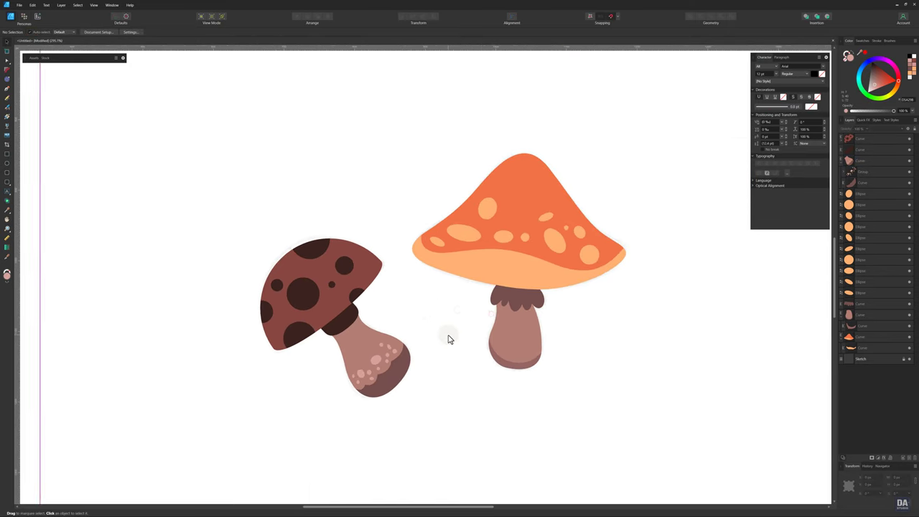
- Group all parts of the brown mushroom
{"action": "scroll", "coordinate": [230, 202], "scroll_direction": "down", "scroll_amount": 1}
{"action": "left_click_drag", "start_coordinate": [230, 203], "coordinate": [404, 395]}
{"action": "right_click", "coordinate": [378, 373]}
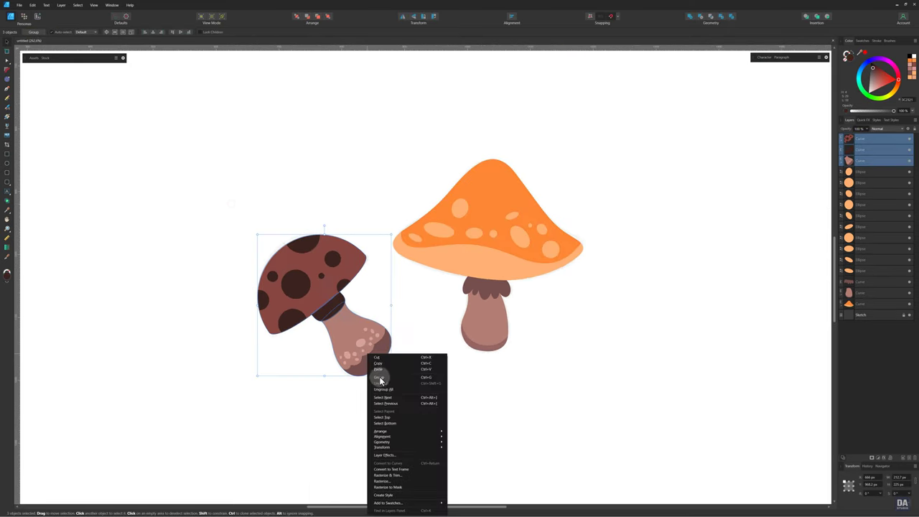
{"action": "left_click", "coordinate": [379, 377]}
- Group the orange cap's spots and make them and the cap underside light yellow
{"action": "left_click", "coordinate": [438, 258]}
{"action": "left_click", "coordinate": [875, 248]}
{"action": "left_click", "coordinate": [882, 151], "text": "shift"}
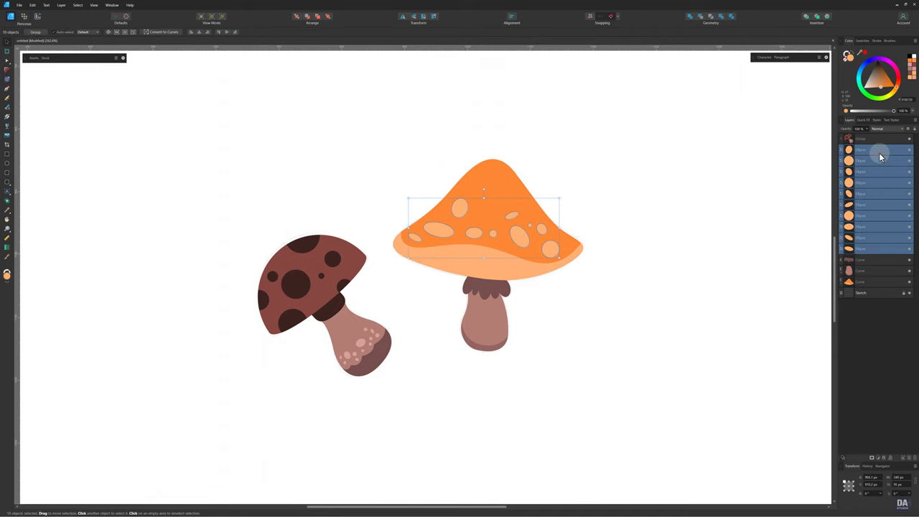
{"action": "right_click", "coordinate": [881, 156]}
{"action": "left_click", "coordinate": [852, 235]}
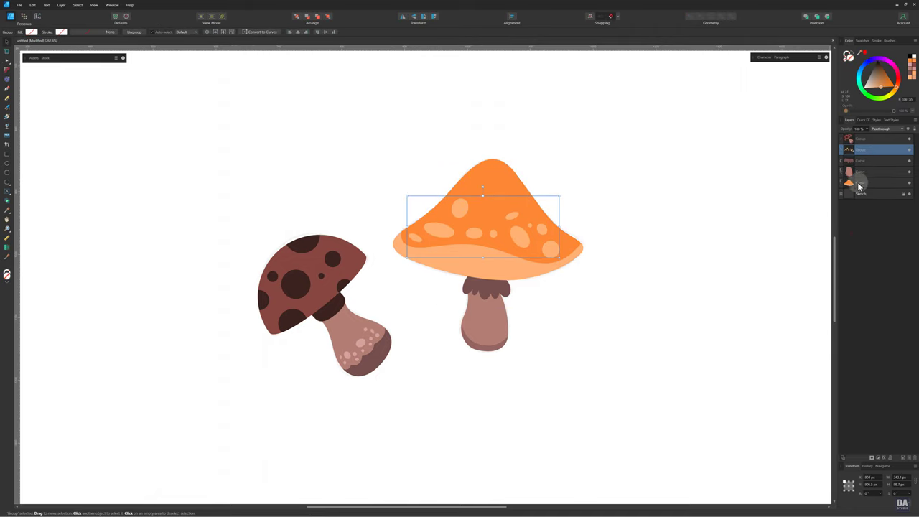
{"action": "left_click", "coordinate": [848, 194], "text": "ctrl"}
{"action": "left_click", "coordinate": [896, 95]}
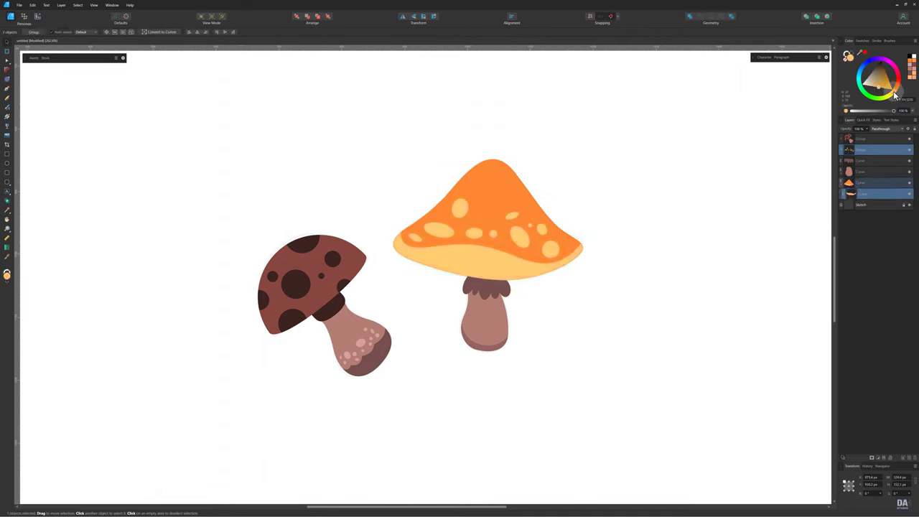
- Group the orange mushroom's parts and move the brown mushroom slightly left
{"action": "left_click_drag", "start_coordinate": [369, 126], "coordinate": [605, 351]}
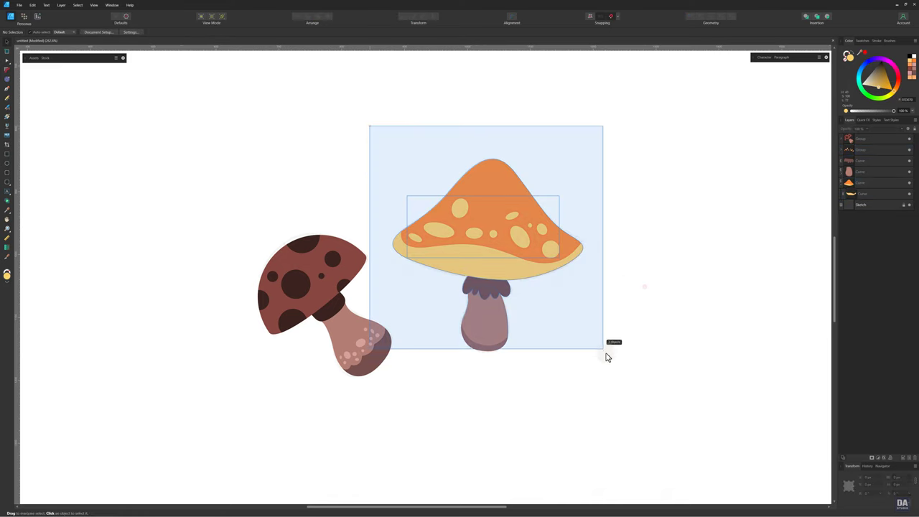
{"action": "right_click", "coordinate": [503, 263]}
{"action": "left_click", "coordinate": [515, 287]}
{"action": "left_click", "coordinate": [550, 324]}
{"action": "scroll", "coordinate": [550, 324], "scroll_direction": "down", "scroll_amount": 2}
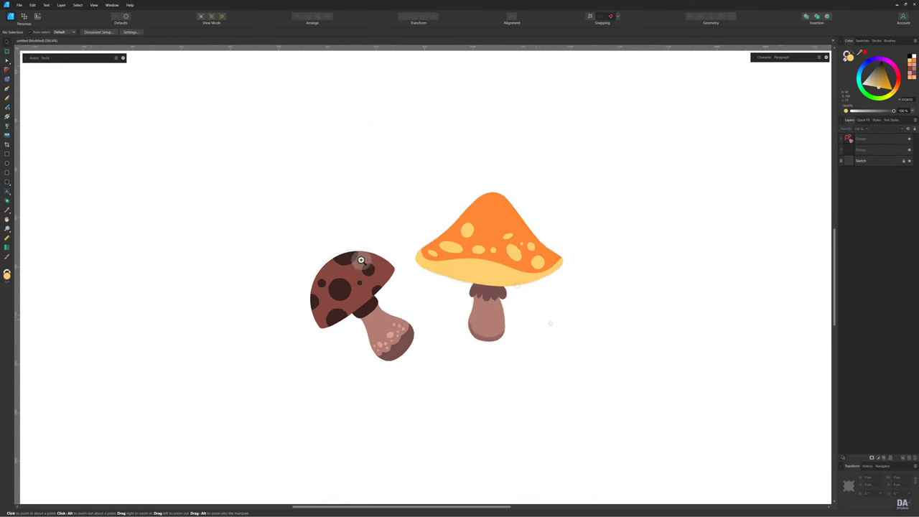
{"action": "scroll", "coordinate": [359, 261], "scroll_direction": "down", "scroll_amount": 3}
{"action": "scroll", "coordinate": [347, 270], "scroll_direction": "down", "scroll_amount": 3}
{"action": "left_click_drag", "start_coordinate": [386, 306], "coordinate": [351, 312]}
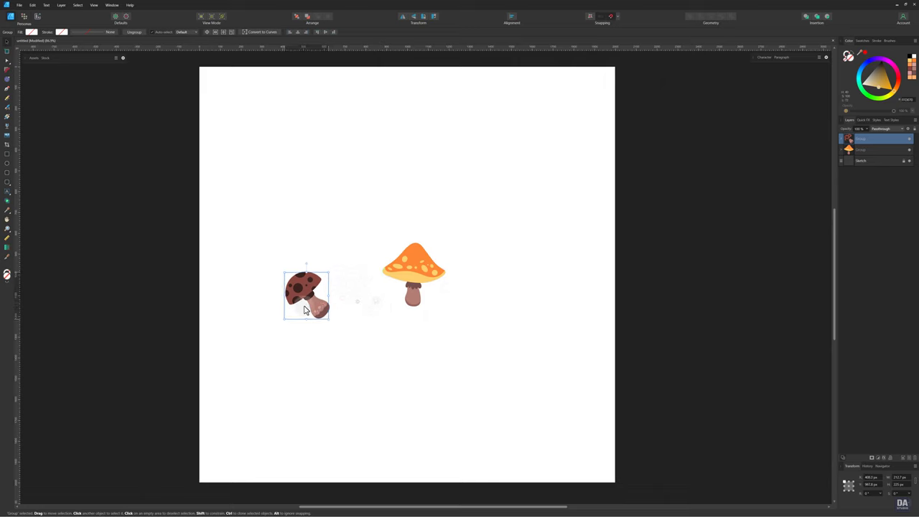
- Enlarge the orange mushroom and shrink the brown mushroom
{"action": "left_click", "coordinate": [431, 301]}
{"action": "mouse_move", "coordinate": [431, 302]}
{"action": "left_mouse_down"}
{"action": "mouse_move", "coordinate": [421, 300]}
{"action": "mouse_move", "coordinate": [468, 329]}
{"action": "mouse_move", "coordinate": [422, 314]}
{"action": "mouse_move", "coordinate": [452, 320]}
{"action": "left_mouse_up"}
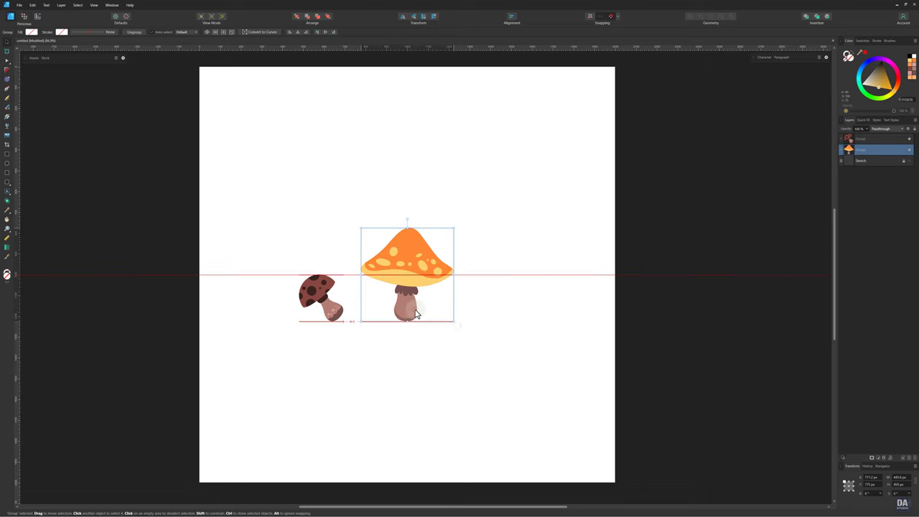
{"action": "left_click", "coordinate": [339, 331]}
{"action": "left_click", "coordinate": [330, 316]}
{"action": "mouse_move", "coordinate": [342, 277]}
{"action": "left_mouse_down"}
{"action": "mouse_move", "coordinate": [330, 317]}
{"action": "mouse_move", "coordinate": [385, 153]}
{"action": "left_mouse_up"}
- Place a smaller brown mushroom copy near the top and a shrunken orange copy upper right
{"action": "mouse_move", "coordinate": [395, 117]}
{"action": "left_mouse_down"}
{"action": "mouse_move", "coordinate": [378, 135]}
{"action": "mouse_move", "coordinate": [498, 248]}
{"action": "mouse_move", "coordinate": [513, 229]}
{"action": "mouse_move", "coordinate": [543, 266]}
{"action": "mouse_move", "coordinate": [540, 253]}
{"action": "mouse_move", "coordinate": [559, 254]}
{"action": "mouse_move", "coordinate": [496, 393]}
{"action": "mouse_move", "coordinate": [524, 374]}
{"action": "mouse_move", "coordinate": [523, 410]}
{"action": "mouse_move", "coordinate": [303, 424]}
{"action": "mouse_move", "coordinate": [273, 439]}
{"action": "mouse_move", "coordinate": [263, 115]}
{"action": "mouse_move", "coordinate": [285, 133]}
{"action": "mouse_move", "coordinate": [295, 108]}
{"action": "left_mouse_up"}
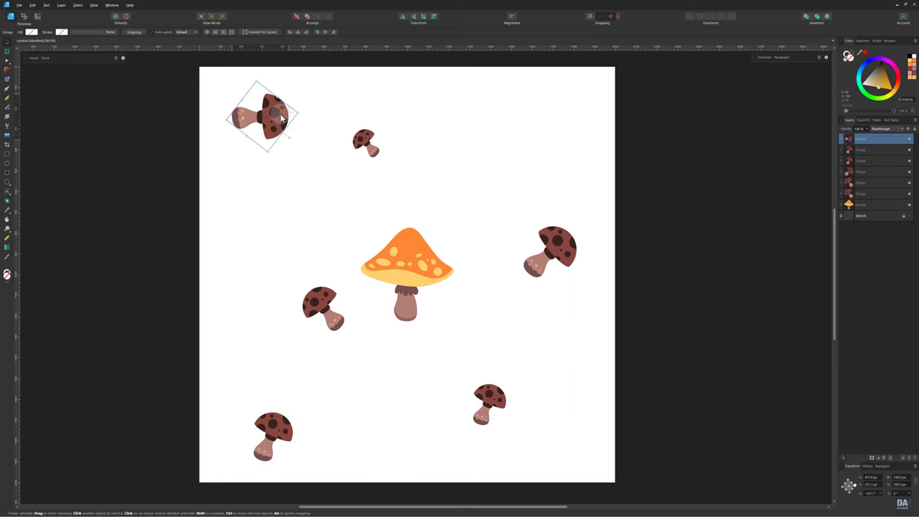
{"action": "left_click", "coordinate": [321, 209]}
{"action": "left_click_drag", "start_coordinate": [425, 265], "coordinate": [492, 180]}
{"action": "mouse_move", "coordinate": [521, 234]}
{"action": "left_mouse_down"}
{"action": "mouse_move", "coordinate": [466, 177]}
{"action": "mouse_move", "coordinate": [514, 167]}
{"action": "mouse_move", "coordinate": [554, 111]}
{"action": "mouse_move", "coordinate": [597, 117]}
{"action": "mouse_move", "coordinate": [575, 108]}
{"action": "mouse_move", "coordinate": [304, 214]}
{"action": "mouse_move", "coordinate": [276, 237]}
{"action": "mouse_move", "coordinate": [362, 431]}
{"action": "mouse_move", "coordinate": [368, 422]}
{"action": "mouse_move", "coordinate": [564, 442]}
{"action": "mouse_move", "coordinate": [252, 364]}
{"action": "mouse_move", "coordinate": [268, 323]}
{"action": "mouse_move", "coordinate": [265, 365]}
{"action": "left_mouse_up"}
- Place a dark green leaf from Assets, resize and rotate it, and copy it upper left and right
{"action": "left_click", "coordinate": [300, 360]}
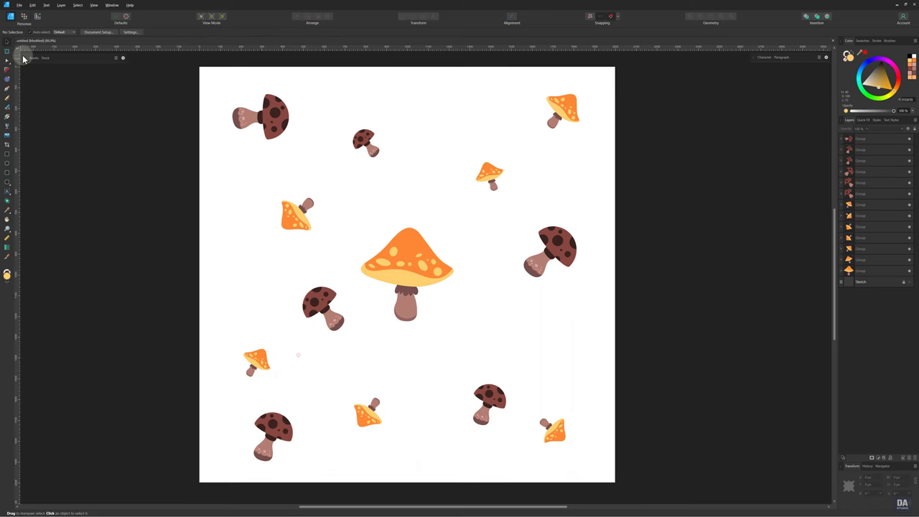
{"action": "left_click", "coordinate": [28, 57]}
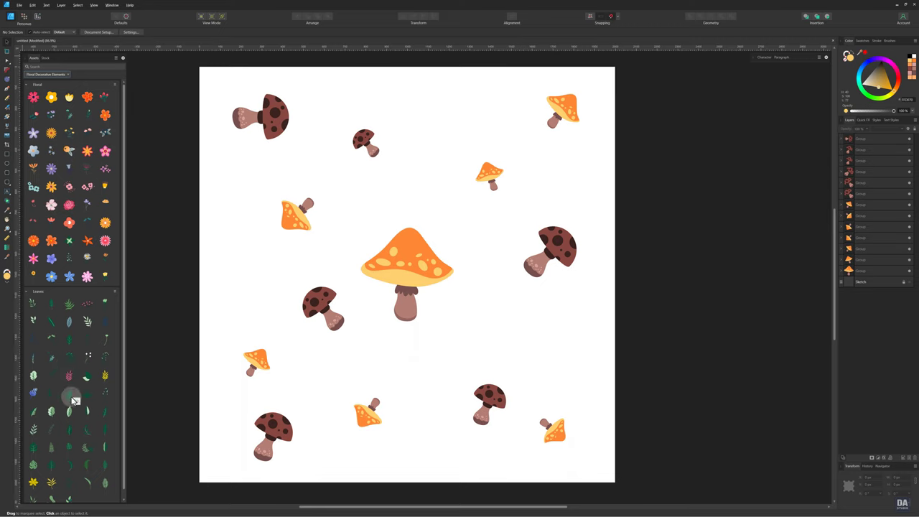
{"action": "mouse_move", "coordinate": [279, 370]}
{"action": "left_mouse_down"}
{"action": "mouse_move", "coordinate": [309, 348]}
{"action": "mouse_move", "coordinate": [457, 310]}
{"action": "left_mouse_up"}
{"action": "mouse_move", "coordinate": [525, 410]}
{"action": "left_mouse_down"}
{"action": "mouse_move", "coordinate": [499, 355]}
{"action": "mouse_move", "coordinate": [454, 317]}
{"action": "mouse_move", "coordinate": [503, 328]}
{"action": "left_mouse_up"}
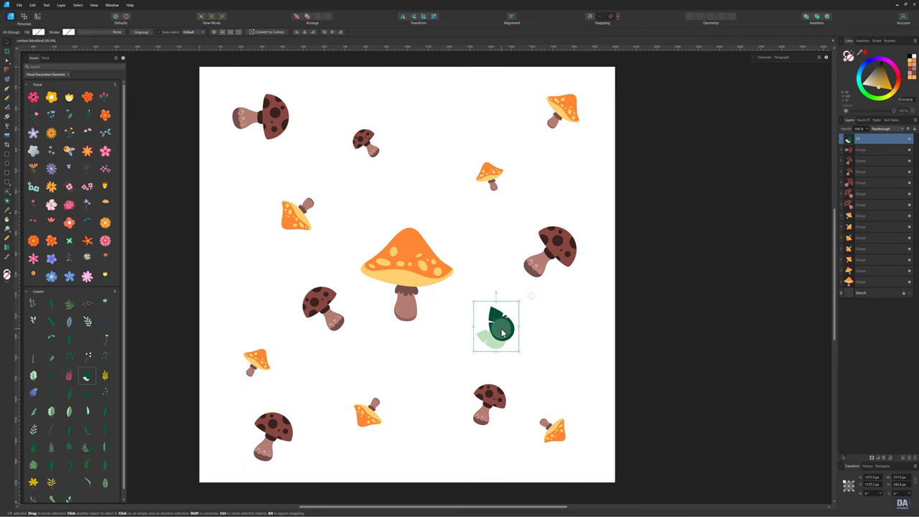
{"action": "left_click_drag", "start_coordinate": [509, 353], "coordinate": [241, 196]}
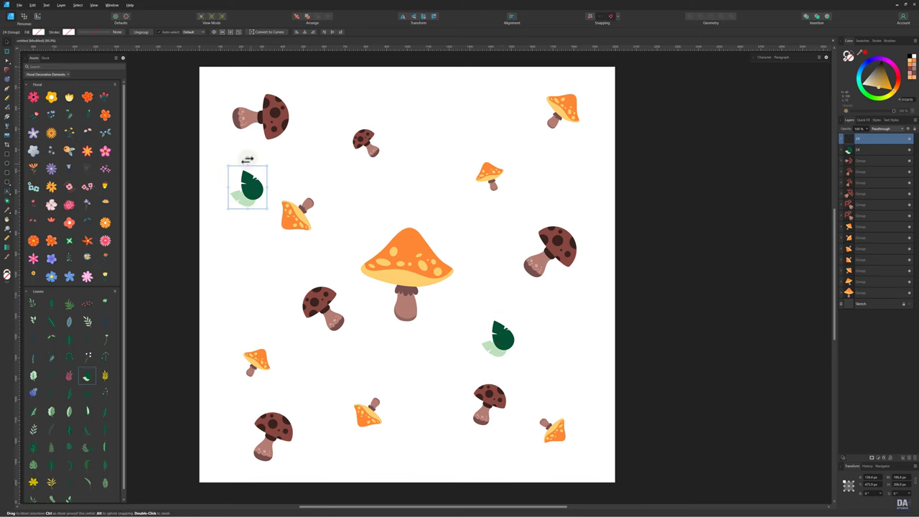
{"action": "mouse_move", "coordinate": [246, 160]}
{"action": "left_mouse_down"}
{"action": "mouse_move", "coordinate": [277, 160]}
{"action": "mouse_move", "coordinate": [263, 188]}
{"action": "mouse_move", "coordinate": [506, 116]}
{"action": "mouse_move", "coordinate": [562, 194]}
{"action": "left_mouse_up"}
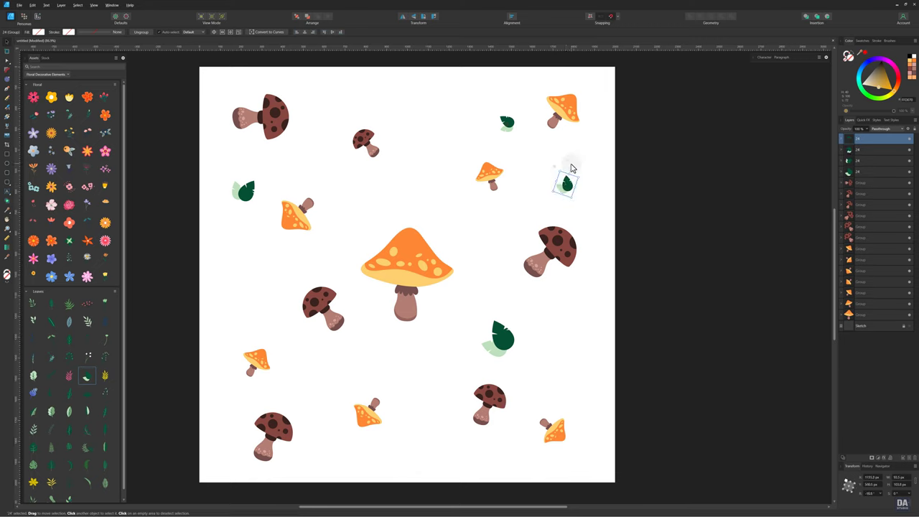
{"action": "left_click_drag", "start_coordinate": [495, 240], "coordinate": [496, 246]}
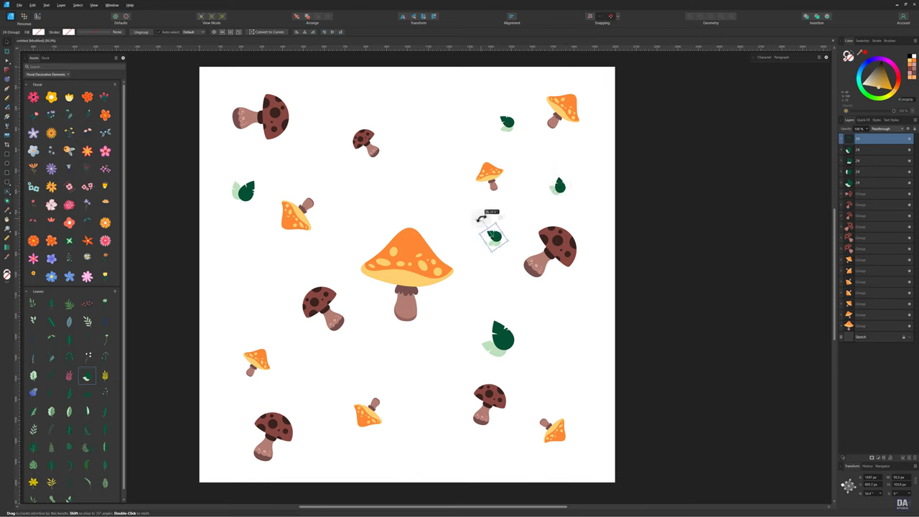
{"action": "left_click", "coordinate": [495, 268]}
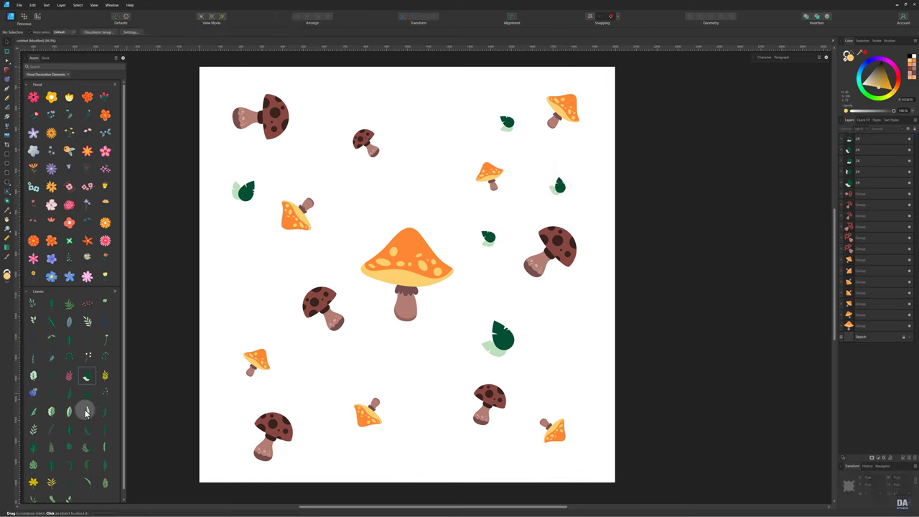
- Drop a slim dark green leaf, rotate it, and copy it along the page bottom
{"action": "left_click_drag", "start_coordinate": [71, 435], "coordinate": [357, 485]}
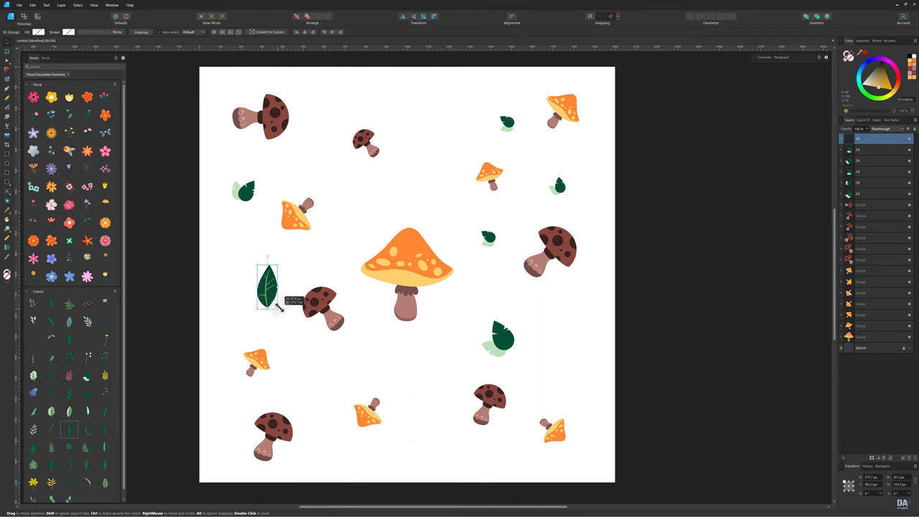
{"action": "mouse_move", "coordinate": [262, 291]}
{"action": "left_mouse_down"}
{"action": "mouse_move", "coordinate": [309, 332]}
{"action": "mouse_move", "coordinate": [322, 384]}
{"action": "mouse_move", "coordinate": [355, 379]}
{"action": "mouse_move", "coordinate": [382, 359]}
{"action": "left_mouse_up"}
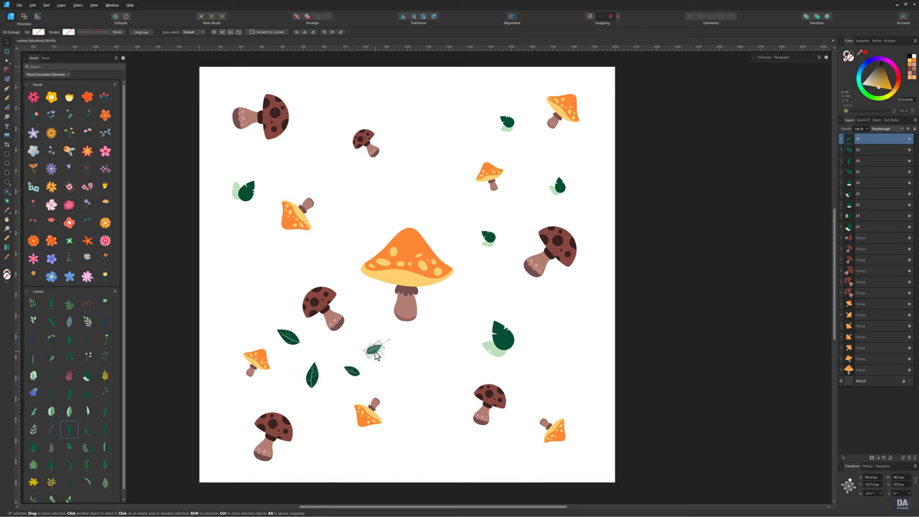
{"action": "left_click_drag", "start_coordinate": [392, 451], "coordinate": [390, 439]}
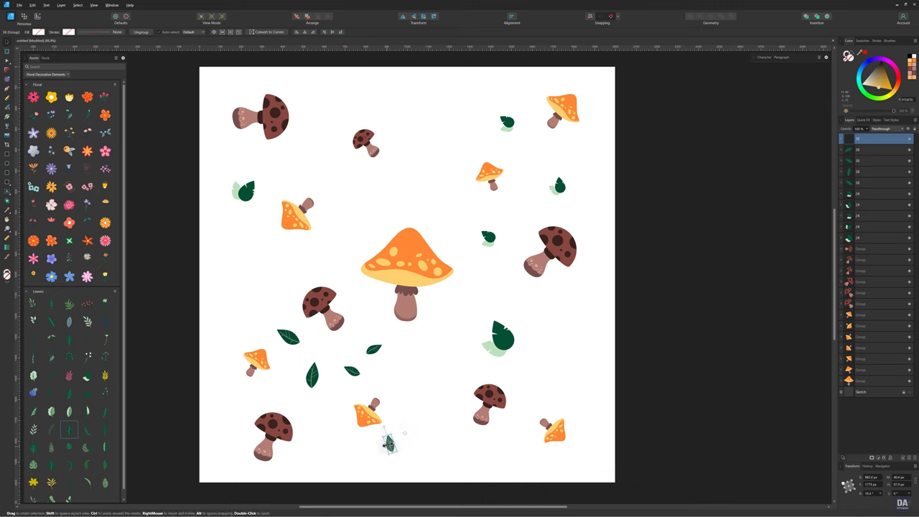
{"action": "left_click", "coordinate": [352, 372]}
{"action": "mouse_move", "coordinate": [369, 470]}
{"action": "left_mouse_down"}
{"action": "mouse_move", "coordinate": [489, 442]}
{"action": "mouse_move", "coordinate": [580, 374]}
{"action": "left_mouse_up"}
{"action": "left_click", "coordinate": [390, 443], "text": "shift"}
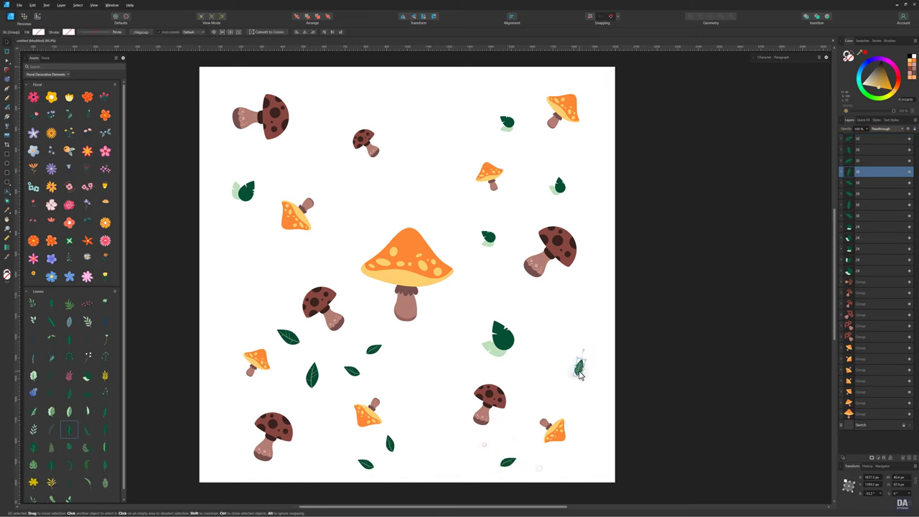
{"action": "left_click_drag", "start_coordinate": [483, 445], "coordinate": [581, 468]}
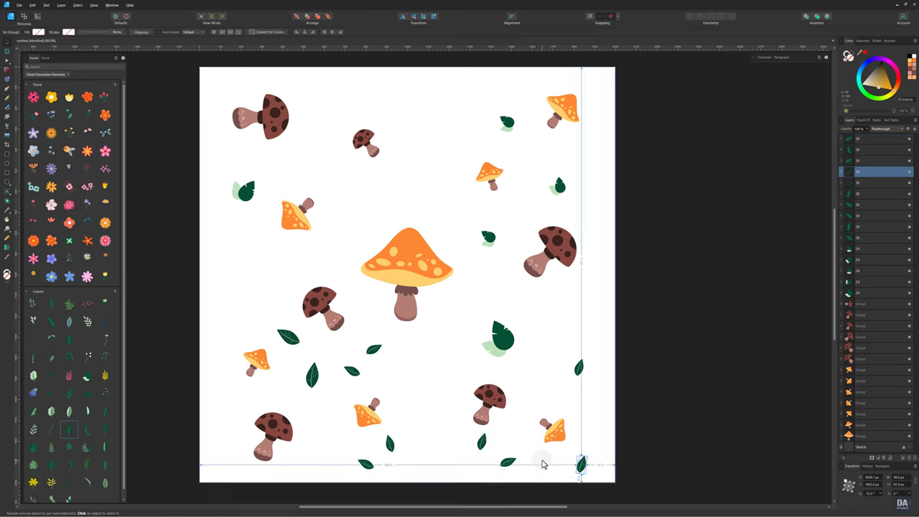
{"action": "mouse_move", "coordinate": [390, 443]}
{"action": "left_mouse_down"}
{"action": "mouse_move", "coordinate": [219, 381]}
{"action": "mouse_move", "coordinate": [242, 402]}
{"action": "mouse_move", "coordinate": [266, 402]}
{"action": "left_mouse_up"}
- Copy the two lower-left leaves up along the page's left side and adjust them
{"action": "left_click", "coordinate": [212, 384]}
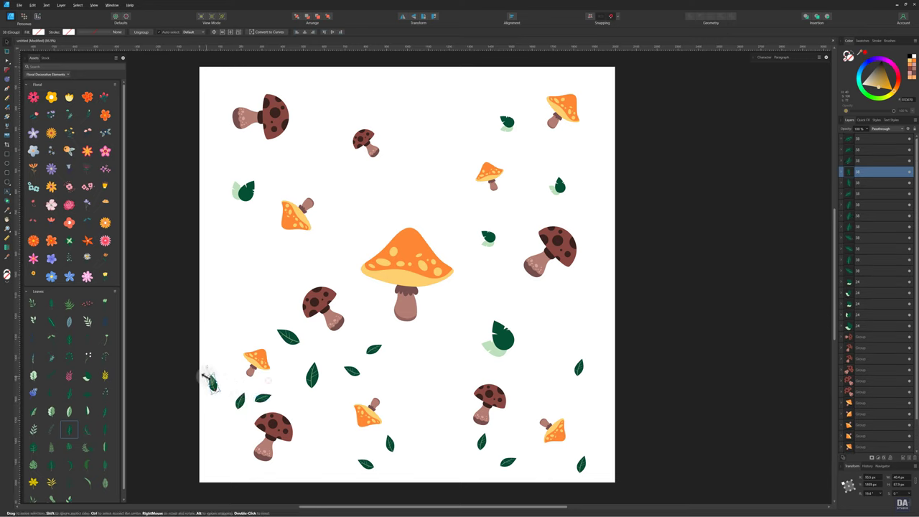
{"action": "left_click", "coordinate": [242, 436]}
{"action": "left_click", "coordinate": [241, 401]}
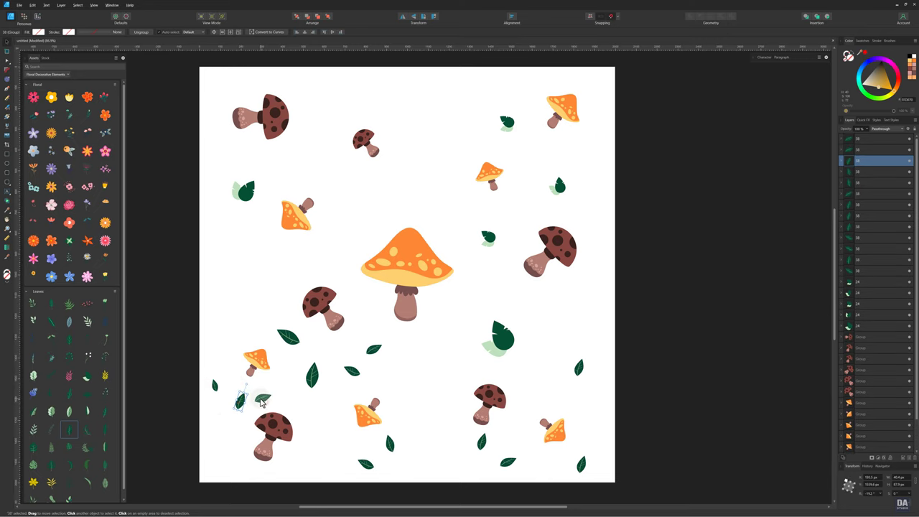
{"action": "left_click", "coordinate": [263, 401], "text": "shift"}
{"action": "mouse_move", "coordinate": [259, 399]}
{"action": "left_mouse_down"}
{"action": "mouse_move", "coordinate": [236, 236]}
{"action": "mouse_move", "coordinate": [249, 241]}
{"action": "mouse_move", "coordinate": [216, 227]}
{"action": "left_mouse_up"}
{"action": "left_click", "coordinate": [251, 250]}
{"action": "left_click", "coordinate": [266, 277]}
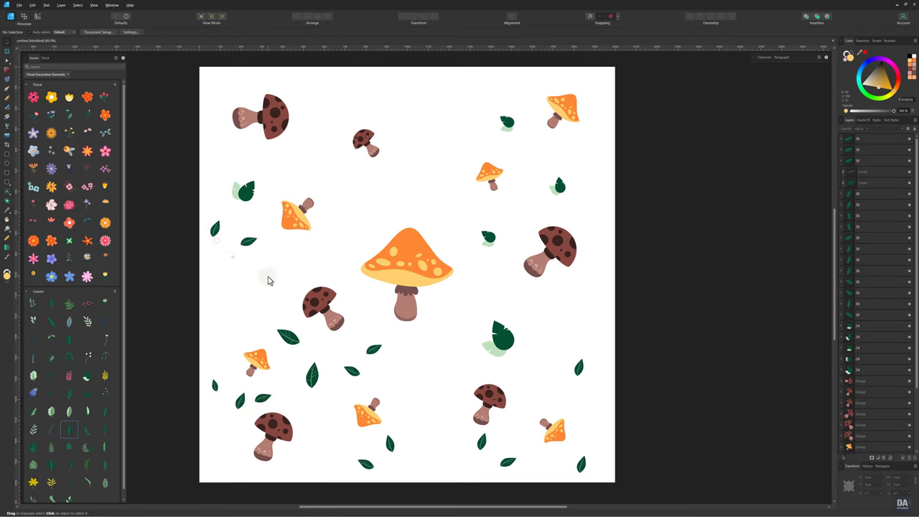
{"action": "left_click", "coordinate": [216, 229]}
{"action": "left_click", "coordinate": [219, 263]}
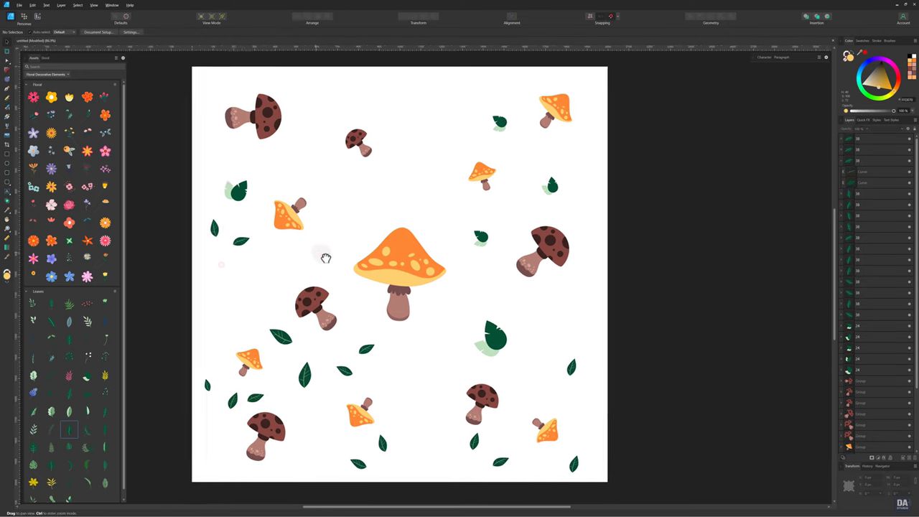
- Copy three bottom dark-green leaves higher up the page
{"action": "left_click", "coordinate": [359, 367]}
{"action": "left_click", "coordinate": [381, 346], "text": "shift"}
{"action": "left_click", "coordinate": [320, 370], "text": "shift"}
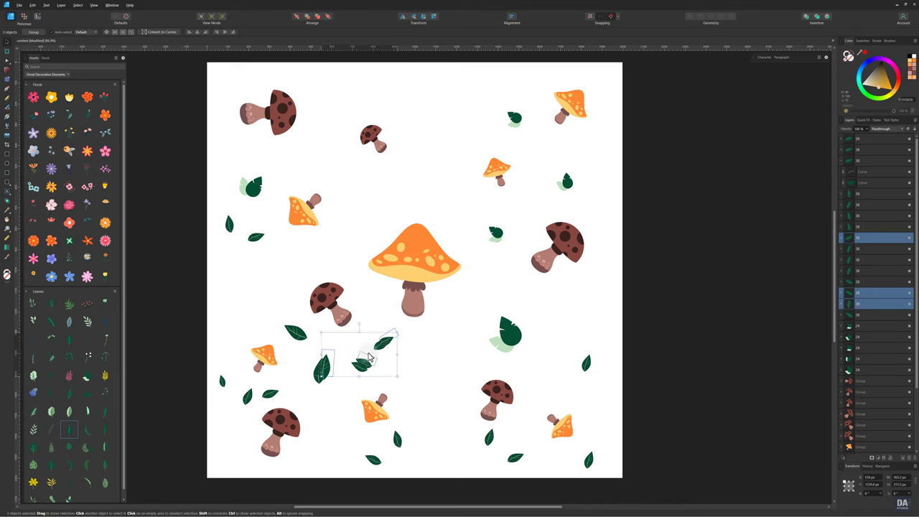
{"action": "mouse_move", "coordinate": [362, 368]}
{"action": "left_mouse_down"}
{"action": "mouse_move", "coordinate": [481, 127]}
{"action": "mouse_move", "coordinate": [327, 255]}
{"action": "left_mouse_up"}
{"action": "left_click", "coordinate": [462, 199]}
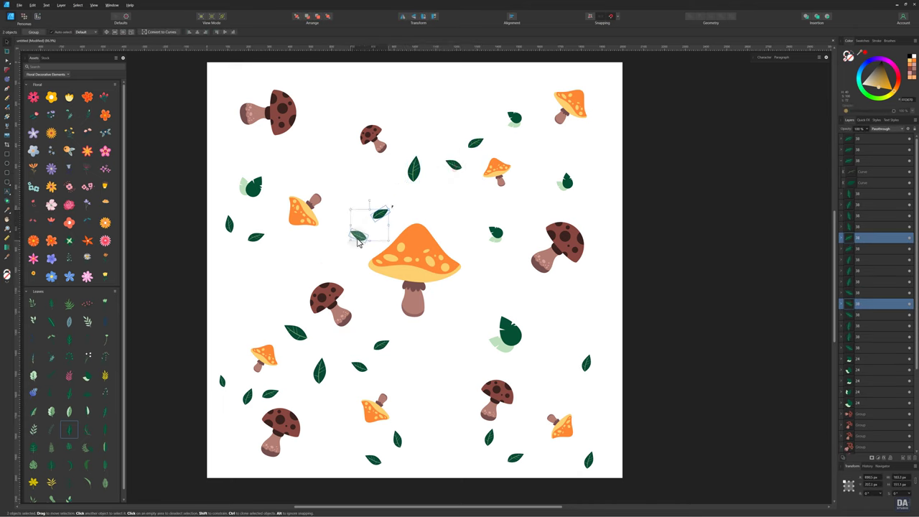
- Copy a pair of bottom leaves to the upper right, rotated and duplicated
{"action": "left_click_drag", "start_coordinate": [345, 329], "coordinate": [395, 381]}
{"action": "left_click_drag", "start_coordinate": [381, 345], "coordinate": [571, 295]}
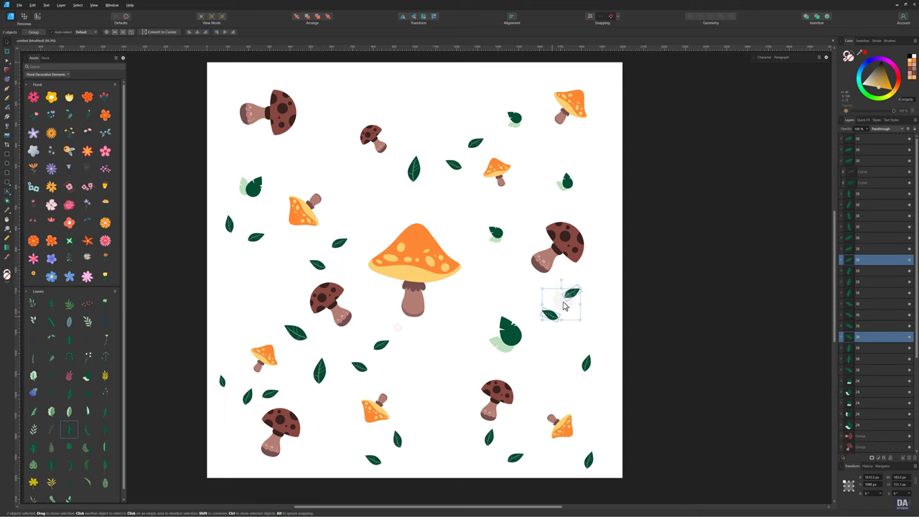
{"action": "mouse_move", "coordinate": [552, 265]}
{"action": "left_mouse_down"}
{"action": "mouse_move", "coordinate": [598, 320]}
{"action": "mouse_move", "coordinate": [575, 338]}
{"action": "mouse_move", "coordinate": [544, 270]}
{"action": "mouse_move", "coordinate": [539, 295]}
{"action": "mouse_move", "coordinate": [600, 176]}
{"action": "left_mouse_up"}
{"action": "key", "text": "ctrl+j"}
{"action": "left_click", "coordinate": [528, 328]}
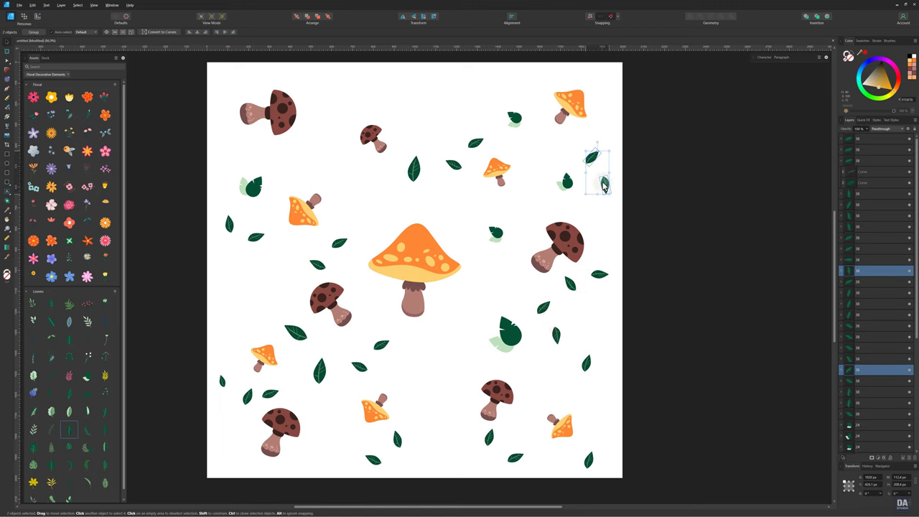
{"action": "left_click", "coordinate": [501, 303]}
- Duplicate two bottom leaves and move them beside the big mushroom stem
{"action": "left_click_drag", "start_coordinate": [460, 429], "coordinate": [546, 468]}
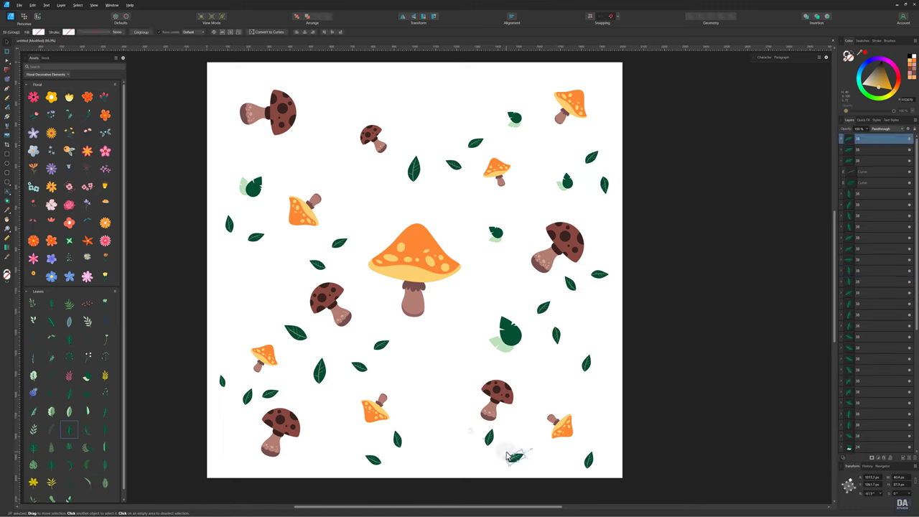
{"action": "key", "text": "ctrl+j"}
{"action": "mouse_move", "coordinate": [505, 425]}
{"action": "left_mouse_down"}
{"action": "mouse_move", "coordinate": [473, 283]}
{"action": "mouse_move", "coordinate": [490, 301]}
{"action": "left_mouse_up"}
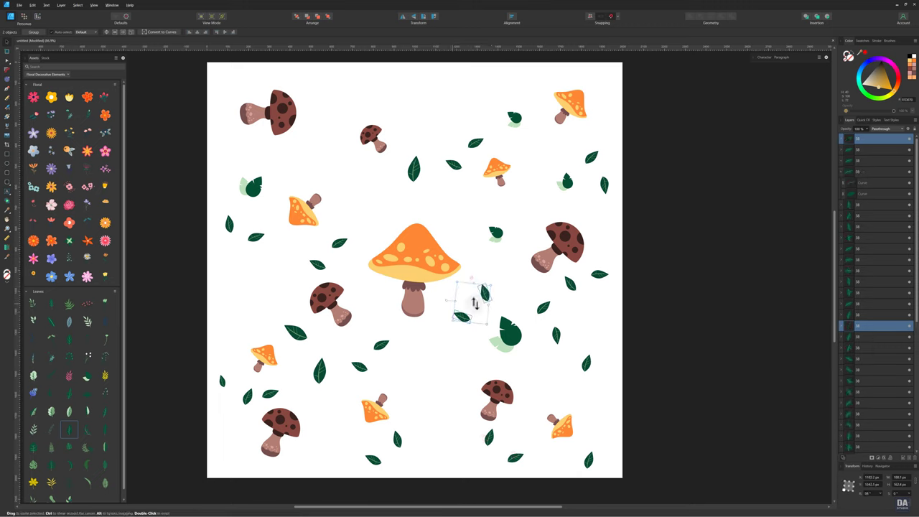
{"action": "left_click", "coordinate": [420, 357]}
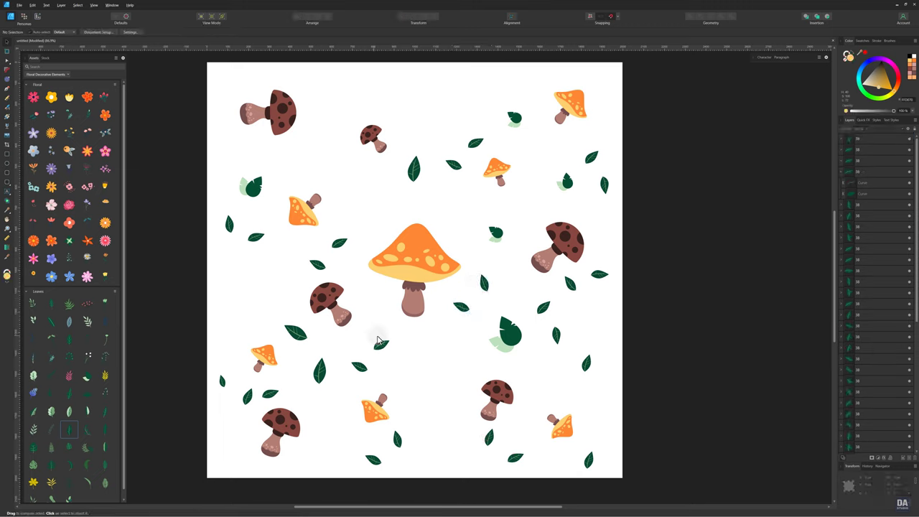
- Duplicate a leaf cluster on the right and shift the copy left
{"action": "left_click", "coordinate": [510, 331]}
{"action": "key", "text": "ctrl+j"}
{"action": "mouse_move", "coordinate": [510, 331]}
{"action": "left_mouse_down"}
{"action": "mouse_move", "coordinate": [451, 335]}
{"action": "mouse_move", "coordinate": [458, 347]}
{"action": "left_mouse_up"}
{"action": "left_click", "coordinate": [422, 377]}
- Copy two lower-left leaves up near the top of the page
{"action": "left_click", "coordinate": [247, 400]}
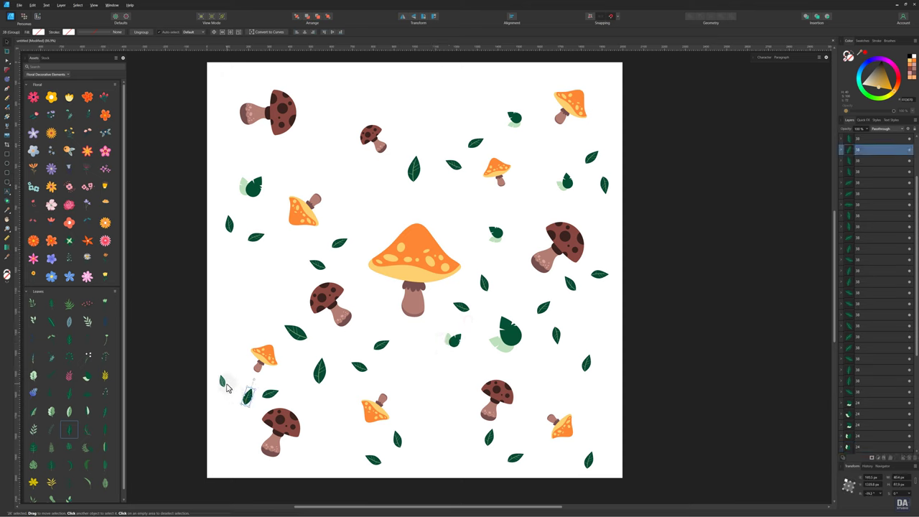
{"action": "left_click", "coordinate": [222, 381], "text": "shift"}
{"action": "mouse_move", "coordinate": [222, 382]}
{"action": "left_mouse_down"}
{"action": "mouse_move", "coordinate": [389, 113]}
{"action": "mouse_move", "coordinate": [344, 147]}
{"action": "left_mouse_up"}
{"action": "left_click", "coordinate": [344, 150]}
- Move the two small top leaves to an empty spot, group them, and rotate them horizontal
{"action": "left_click", "coordinate": [387, 110]}
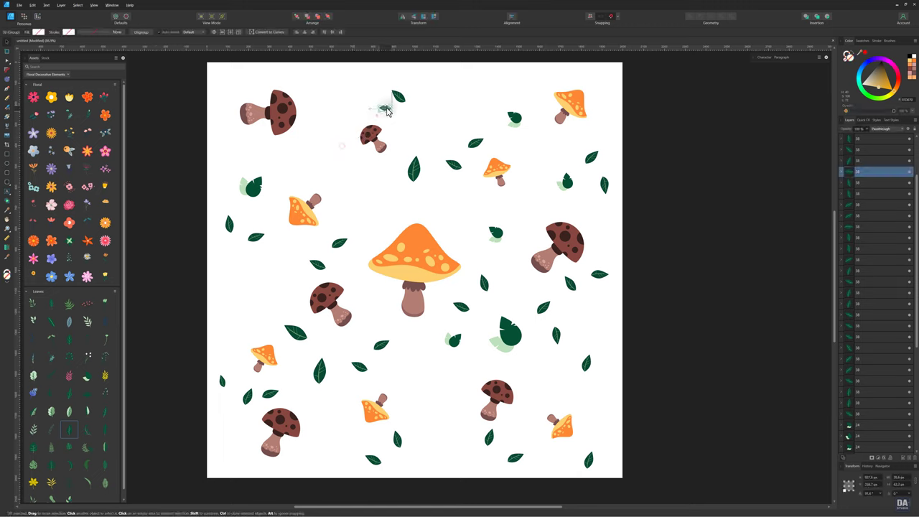
{"action": "left_click", "coordinate": [399, 96]}
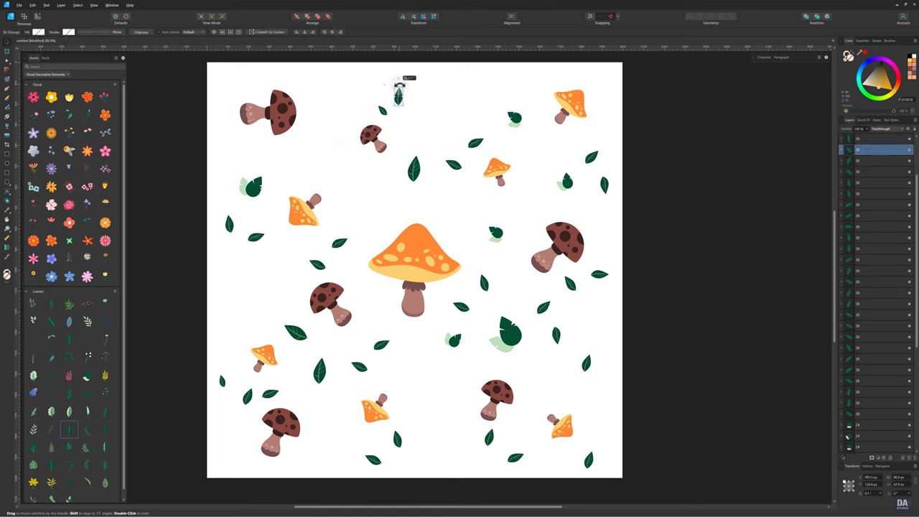
{"action": "left_click", "coordinate": [385, 109]}
{"action": "left_click", "coordinate": [400, 94], "text": "shift"}
{"action": "mouse_move", "coordinate": [399, 94]}
{"action": "left_mouse_down"}
{"action": "mouse_move", "coordinate": [597, 81]}
{"action": "mouse_move", "coordinate": [447, 165]}
{"action": "mouse_move", "coordinate": [239, 80]}
{"action": "left_mouse_up"}
{"action": "key", "text": "ctrl+g"}
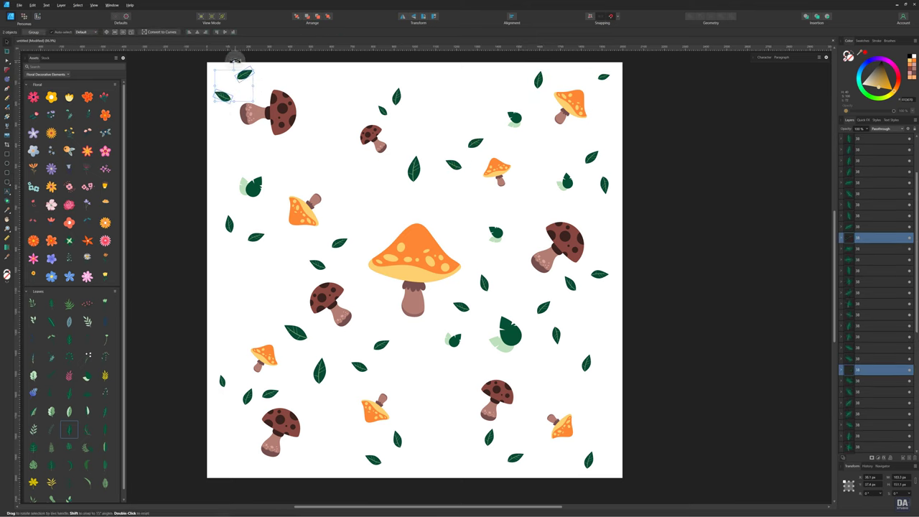
{"action": "left_click_drag", "start_coordinate": [213, 107], "coordinate": [204, 87]}
{"action": "left_click", "coordinate": [251, 170]}
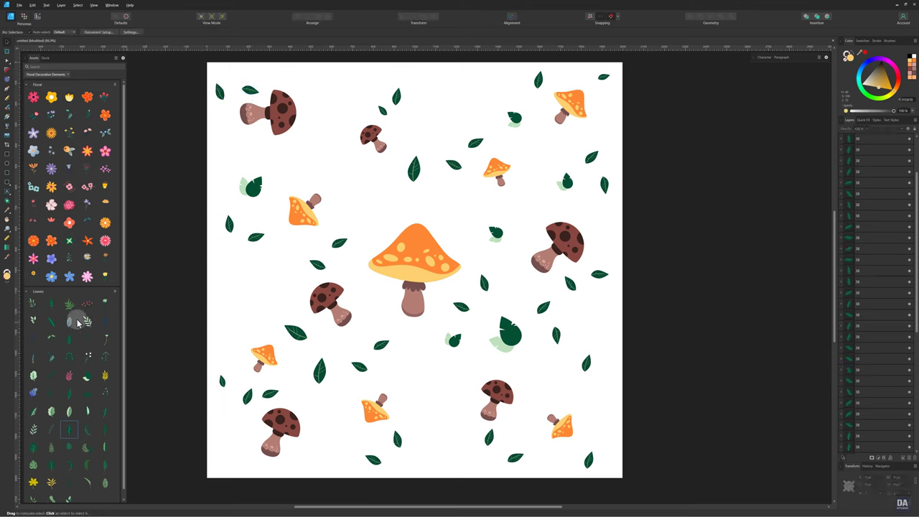
- Drop a small blue-grey leaf at left and copy it lower and to the bottom left, turned horizontal
{"action": "left_click_drag", "start_coordinate": [78, 323], "coordinate": [246, 328]}
{"action": "mouse_move", "coordinate": [291, 379]}
{"action": "left_mouse_down"}
{"action": "mouse_move", "coordinate": [180, 272]}
{"action": "mouse_move", "coordinate": [221, 282]}
{"action": "mouse_move", "coordinate": [232, 328]}
{"action": "left_mouse_up"}
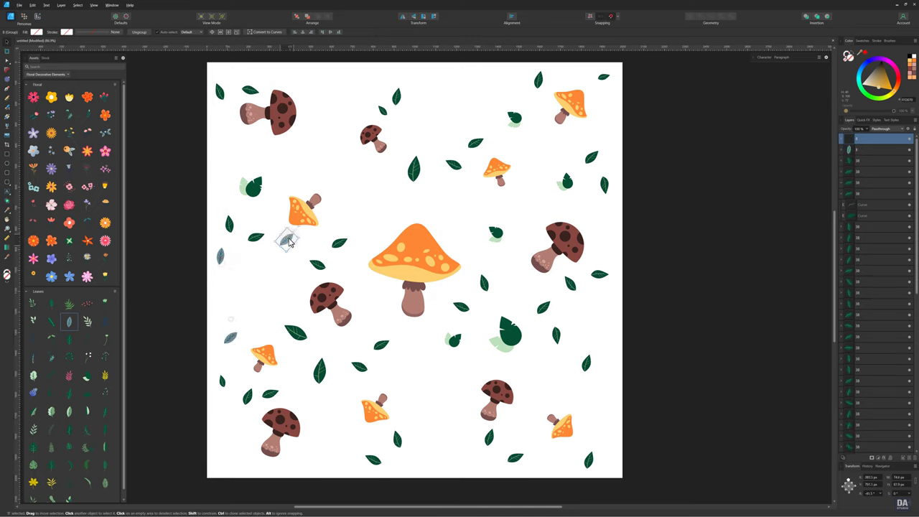
{"action": "left_click_drag", "start_coordinate": [286, 265], "coordinate": [320, 404]}
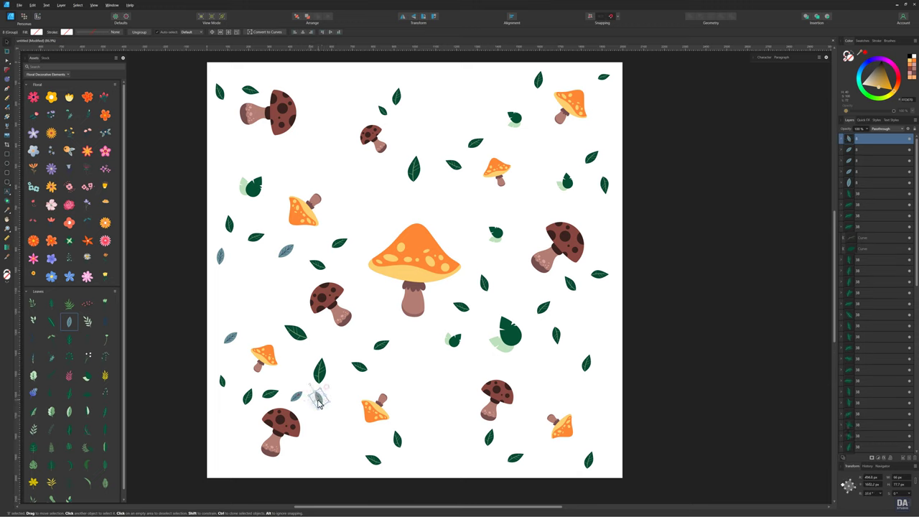
{"action": "mouse_move", "coordinate": [214, 452]}
{"action": "left_mouse_down"}
{"action": "mouse_move", "coordinate": [225, 468]}
{"action": "mouse_move", "coordinate": [243, 465]}
{"action": "left_mouse_up"}
{"action": "left_click_drag", "start_coordinate": [222, 423], "coordinate": [239, 435]}
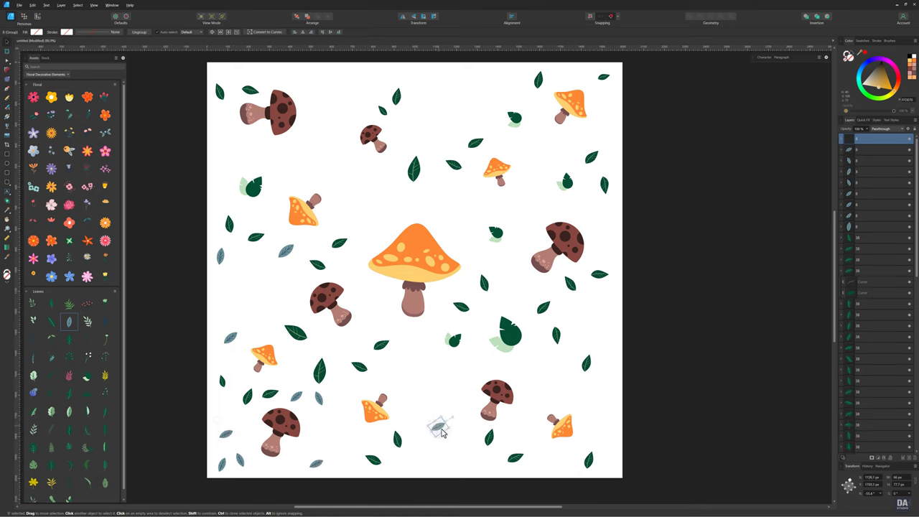
- Scatter more blue-grey leaf copies along the bottom, upright at bottom right, and upper left
{"action": "left_click_drag", "start_coordinate": [380, 447], "coordinate": [378, 447]}
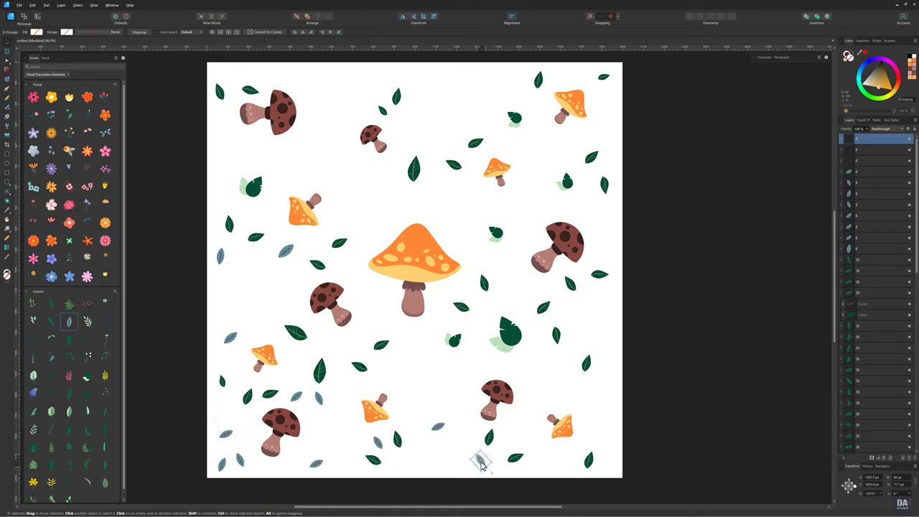
{"action": "left_click_drag", "start_coordinate": [483, 465], "coordinate": [494, 465]}
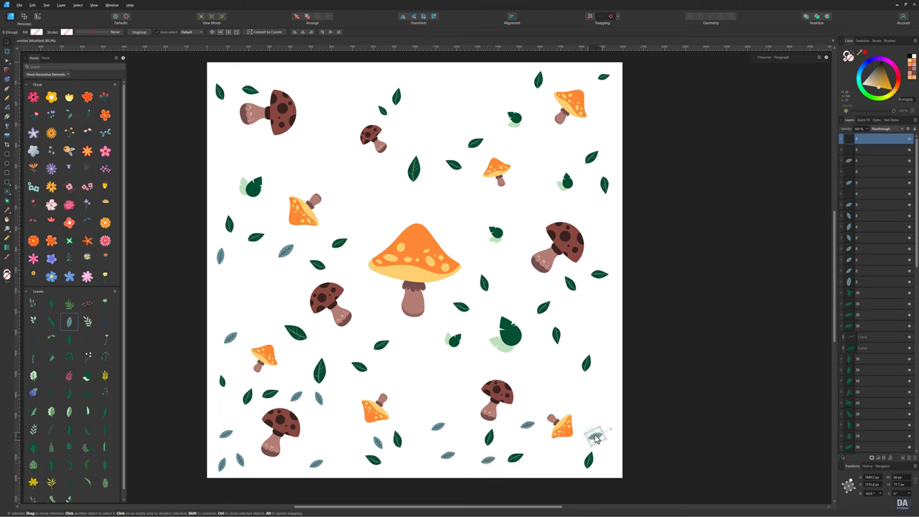
{"action": "left_click_drag", "start_coordinate": [608, 436], "coordinate": [561, 463]}
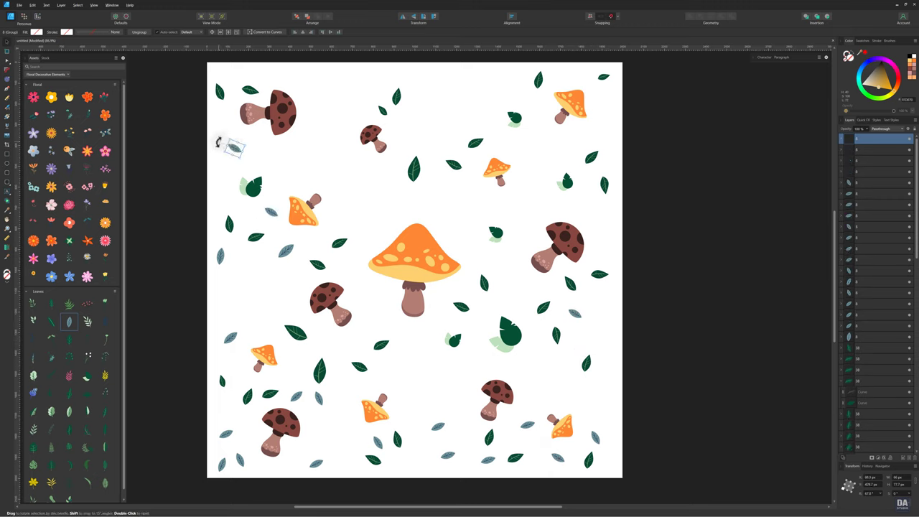
{"action": "mouse_move", "coordinate": [240, 154]}
{"action": "left_mouse_down"}
{"action": "mouse_move", "coordinate": [512, 115]}
{"action": "mouse_move", "coordinate": [507, 94]}
{"action": "left_mouse_up"}
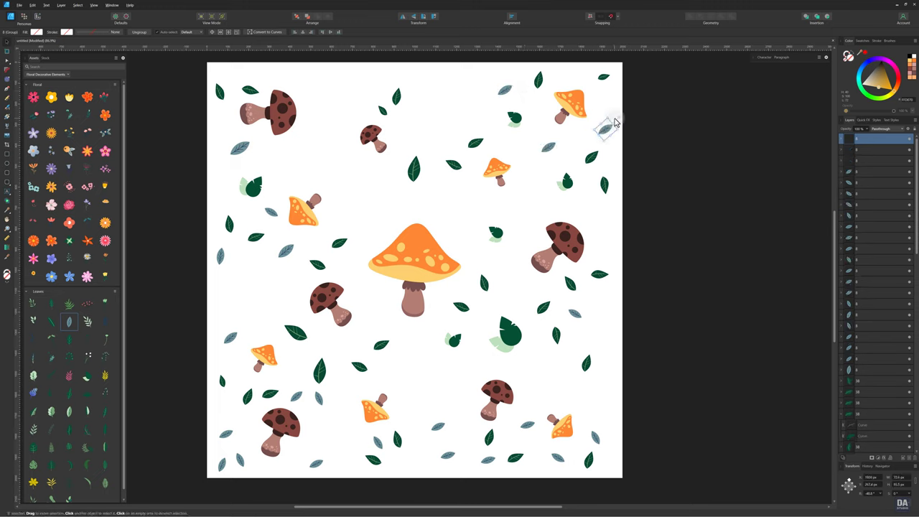
{"action": "left_click", "coordinate": [422, 211]}
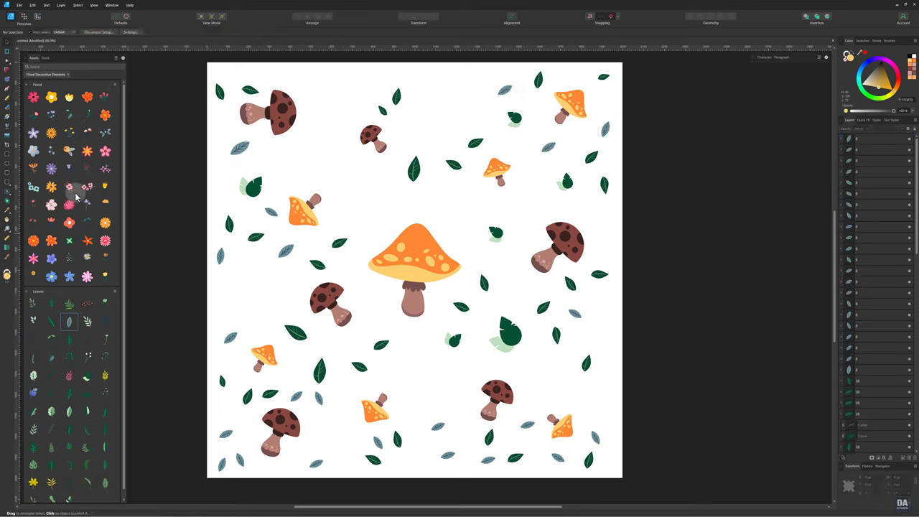
- Add a small tilted purple flower sprig at left and an angled pink berry sprig near the central mushroom
{"action": "left_click_drag", "start_coordinate": [89, 208], "coordinate": [287, 255]}
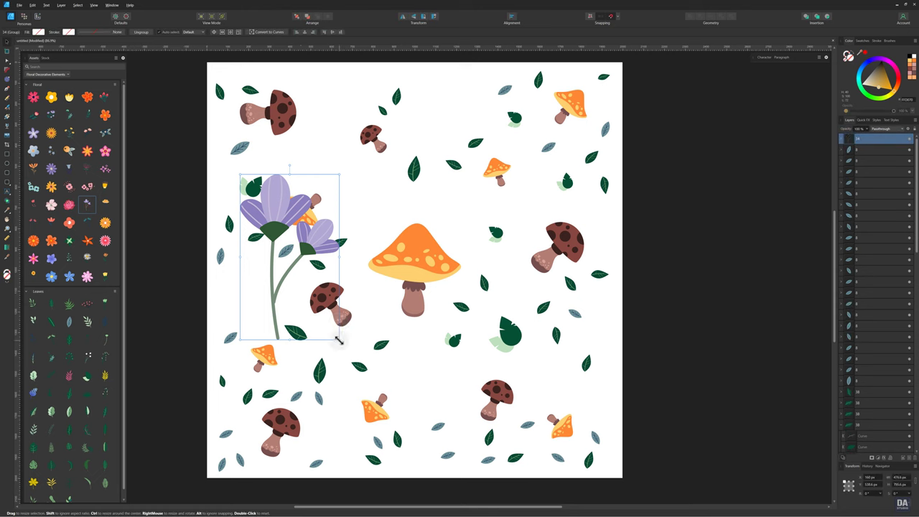
{"action": "left_click_drag", "start_coordinate": [338, 338], "coordinate": [304, 274]}
{"action": "left_click_drag", "start_coordinate": [245, 172], "coordinate": [255, 166]}
{"action": "left_click_drag", "start_coordinate": [262, 216], "coordinate": [267, 314]}
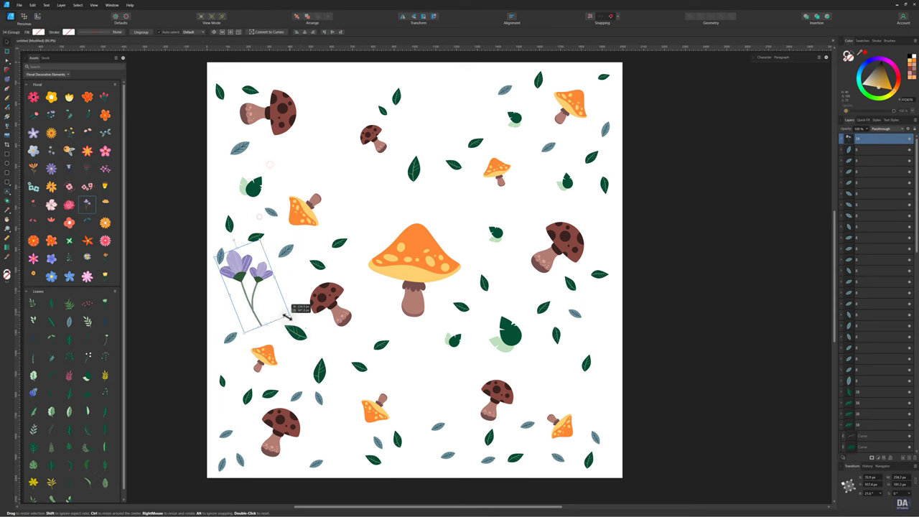
{"action": "left_click_drag", "start_coordinate": [388, 326], "coordinate": [391, 324]}
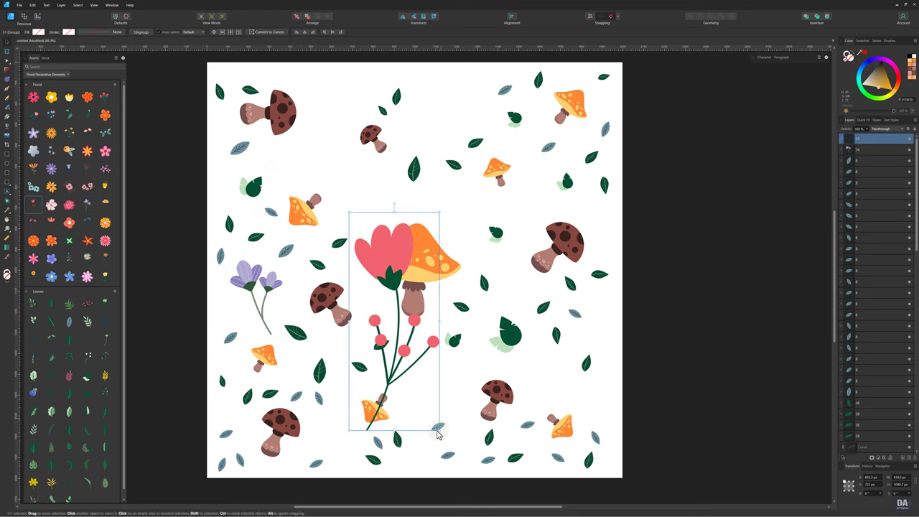
{"action": "mouse_move", "coordinate": [435, 427]}
{"action": "left_mouse_down"}
{"action": "mouse_move", "coordinate": [386, 308]}
{"action": "mouse_move", "coordinate": [369, 222]}
{"action": "mouse_move", "coordinate": [390, 256]}
{"action": "left_mouse_up"}
{"action": "mouse_move", "coordinate": [339, 243]}
{"action": "left_mouse_down"}
{"action": "mouse_move", "coordinate": [451, 382]}
{"action": "mouse_move", "coordinate": [442, 388]}
{"action": "mouse_move", "coordinate": [470, 430]}
{"action": "mouse_move", "coordinate": [436, 468]}
{"action": "mouse_move", "coordinate": [372, 208]}
{"action": "mouse_move", "coordinate": [406, 197]}
{"action": "mouse_move", "coordinate": [383, 227]}
{"action": "left_mouse_up"}
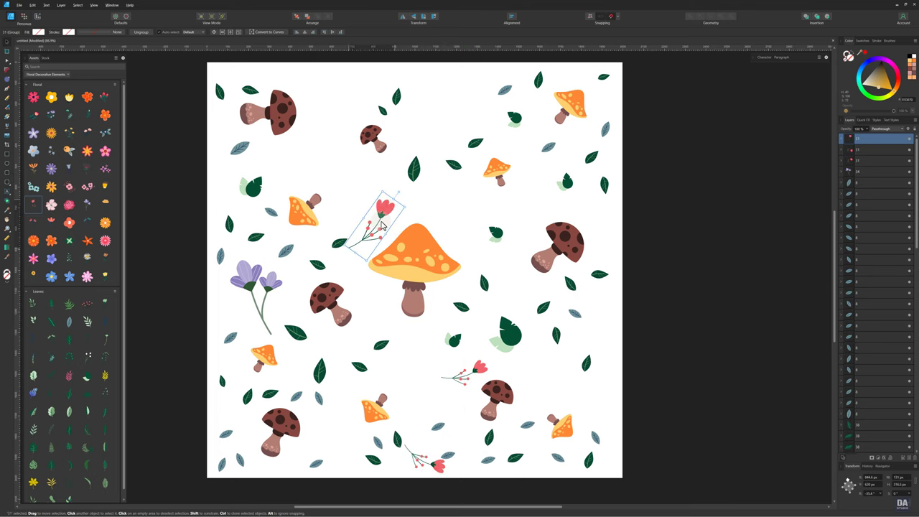
- Add a shrunken, rotated pink dandelion sprig beside the big mushroom
{"action": "left_click_drag", "start_coordinate": [97, 175], "coordinate": [402, 208]}
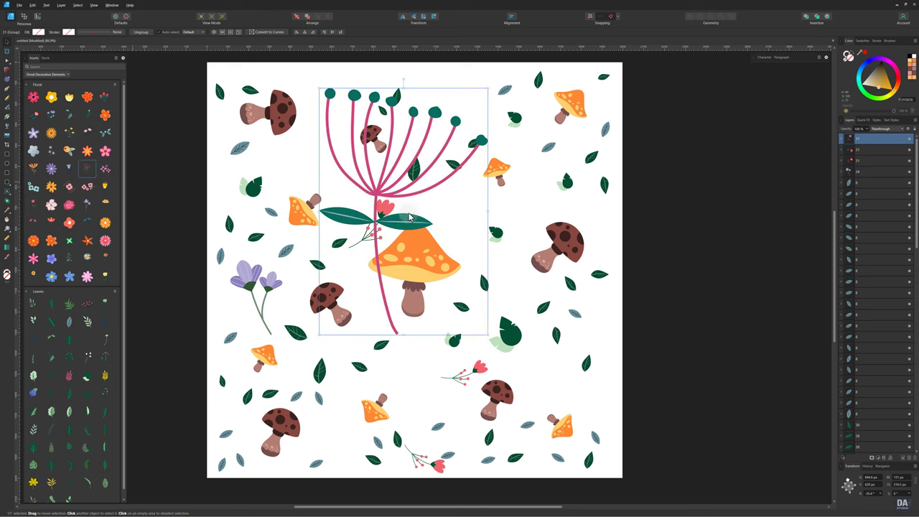
{"action": "left_click_drag", "start_coordinate": [489, 337], "coordinate": [373, 167]}
{"action": "left_click_drag", "start_coordinate": [351, 86], "coordinate": [307, 101]}
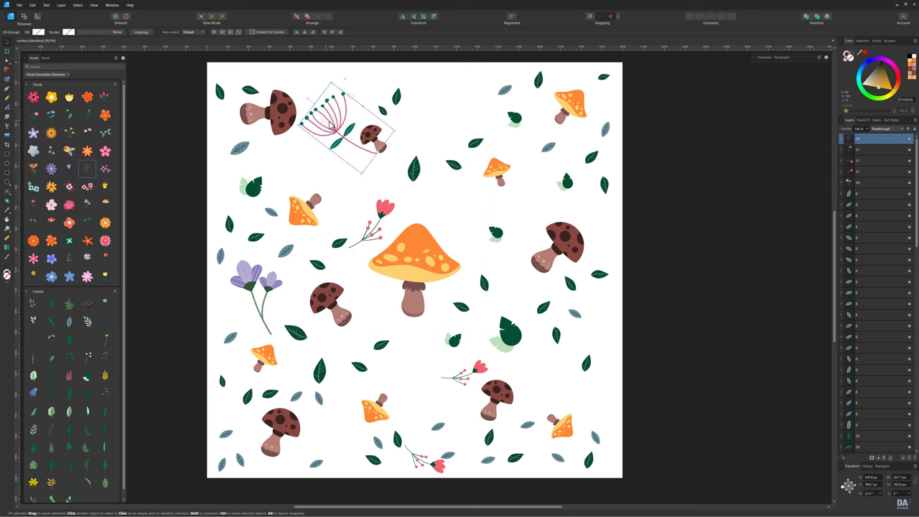
{"action": "mouse_move", "coordinate": [341, 126]}
{"action": "left_mouse_down"}
{"action": "mouse_move", "coordinate": [449, 209]}
{"action": "mouse_move", "coordinate": [420, 190]}
{"action": "mouse_move", "coordinate": [428, 177]}
{"action": "left_mouse_up"}
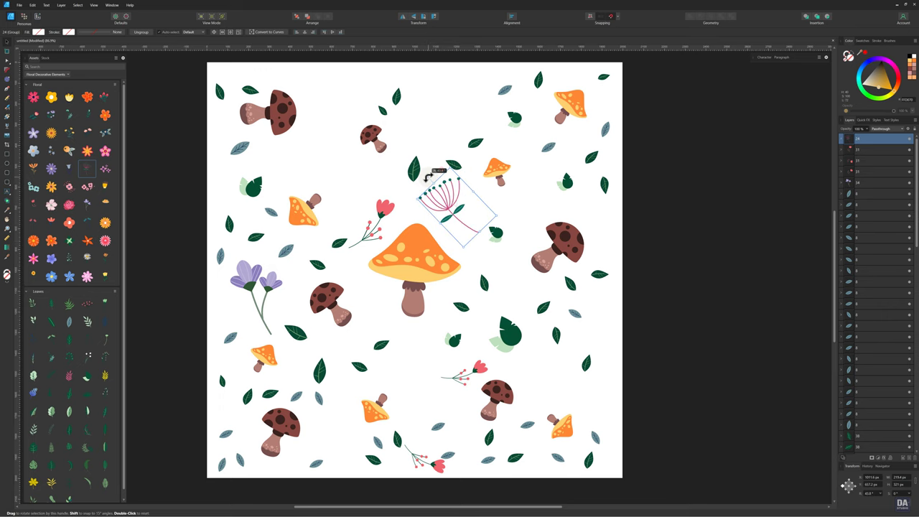
- Copy the dandelion upside down at lower right and smaller near the top, then add a green leaf sprig
{"action": "left_click_drag", "start_coordinate": [461, 222], "coordinate": [575, 316]}
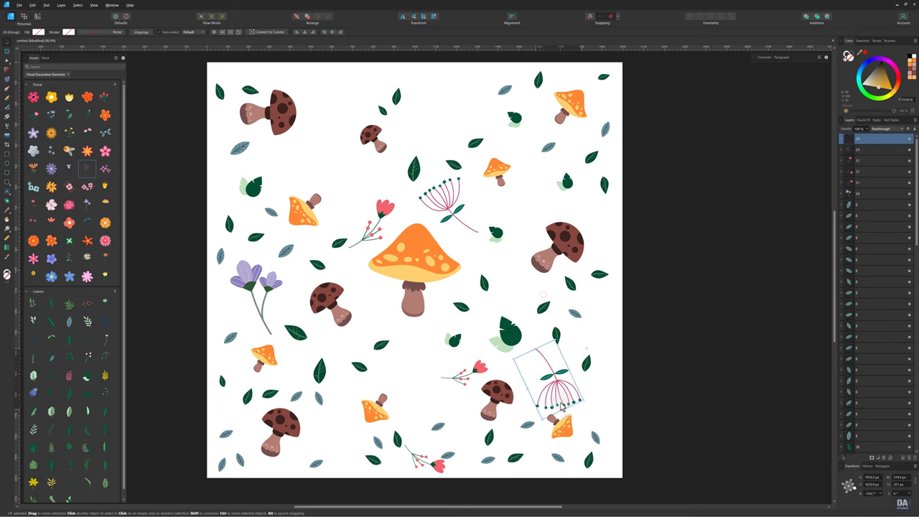
{"action": "mouse_move", "coordinate": [605, 365]}
{"action": "left_mouse_down"}
{"action": "mouse_move", "coordinate": [583, 395]}
{"action": "mouse_move", "coordinate": [351, 405]}
{"action": "mouse_move", "coordinate": [334, 448]}
{"action": "mouse_move", "coordinate": [441, 134]}
{"action": "left_mouse_up"}
{"action": "left_click", "coordinate": [427, 393]}
{"action": "mouse_move", "coordinate": [470, 83]}
{"action": "left_mouse_down"}
{"action": "mouse_move", "coordinate": [479, 97]}
{"action": "mouse_move", "coordinate": [467, 82]}
{"action": "mouse_move", "coordinate": [483, 91]}
{"action": "left_mouse_up"}
{"action": "left_click", "coordinate": [433, 133]}
{"action": "left_click", "coordinate": [462, 120]}
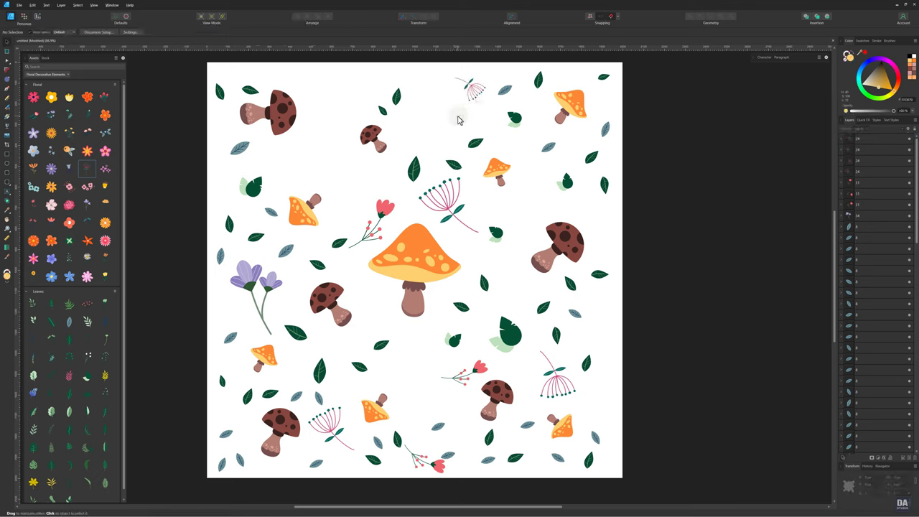
{"action": "left_click_drag", "start_coordinate": [87, 114], "coordinate": [421, 388]}
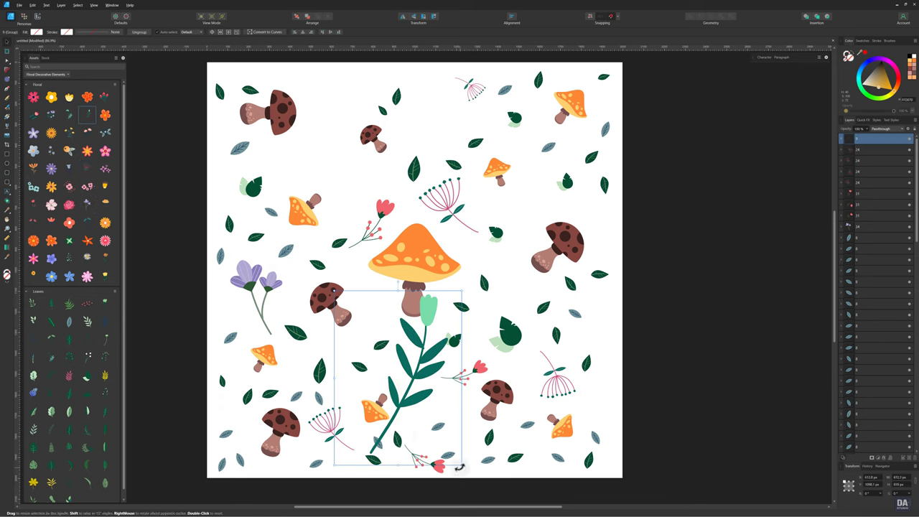
- Shrink the leaf sprig, add pink flowers at upper left with a lower-right copy, and copy a small leaf
{"action": "mouse_move", "coordinate": [488, 467]}
{"action": "left_mouse_down"}
{"action": "mouse_move", "coordinate": [404, 386]}
{"action": "mouse_move", "coordinate": [426, 405]}
{"action": "mouse_move", "coordinate": [484, 313]}
{"action": "mouse_move", "coordinate": [464, 250]}
{"action": "mouse_move", "coordinate": [480, 272]}
{"action": "mouse_move", "coordinate": [529, 299]}
{"action": "mouse_move", "coordinate": [537, 289]}
{"action": "mouse_move", "coordinate": [337, 268]}
{"action": "mouse_move", "coordinate": [316, 230]}
{"action": "mouse_move", "coordinate": [346, 214]}
{"action": "left_mouse_up"}
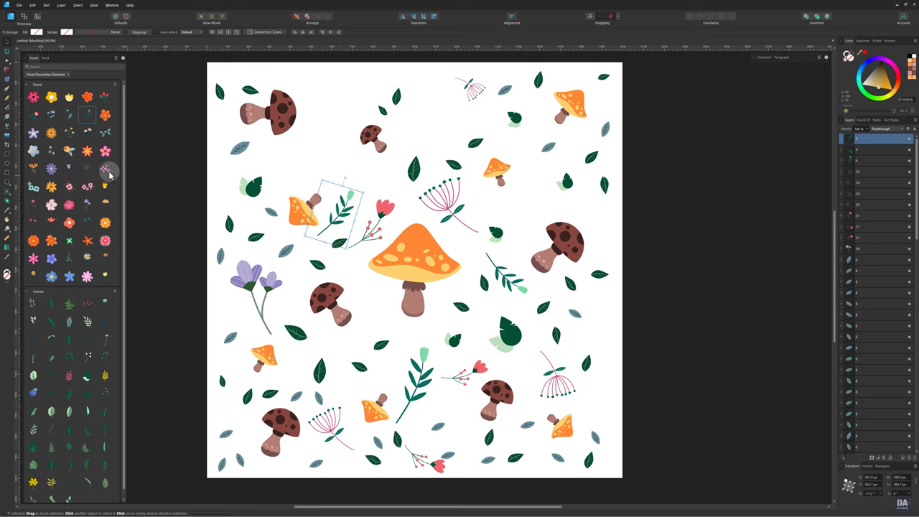
{"action": "left_click_drag", "start_coordinate": [109, 175], "coordinate": [339, 175]}
{"action": "mouse_move", "coordinate": [436, 242]}
{"action": "left_mouse_down"}
{"action": "mouse_move", "coordinate": [357, 196]}
{"action": "mouse_move", "coordinate": [343, 176]}
{"action": "left_mouse_up"}
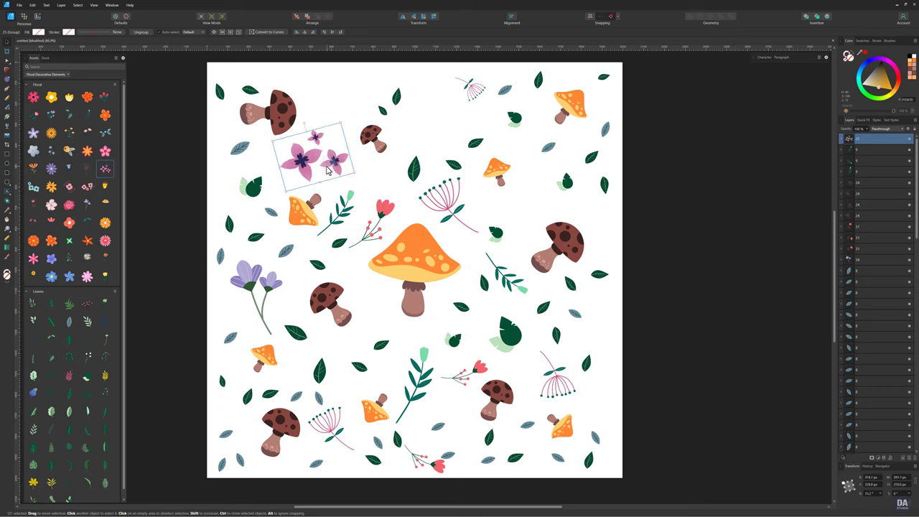
{"action": "left_click_drag", "start_coordinate": [327, 168], "coordinate": [612, 411]}
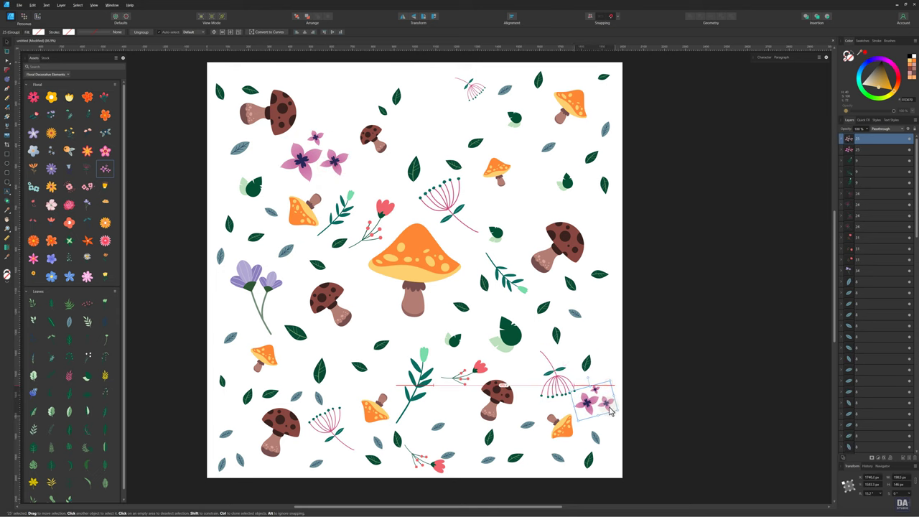
{"action": "left_click", "coordinate": [604, 377]}
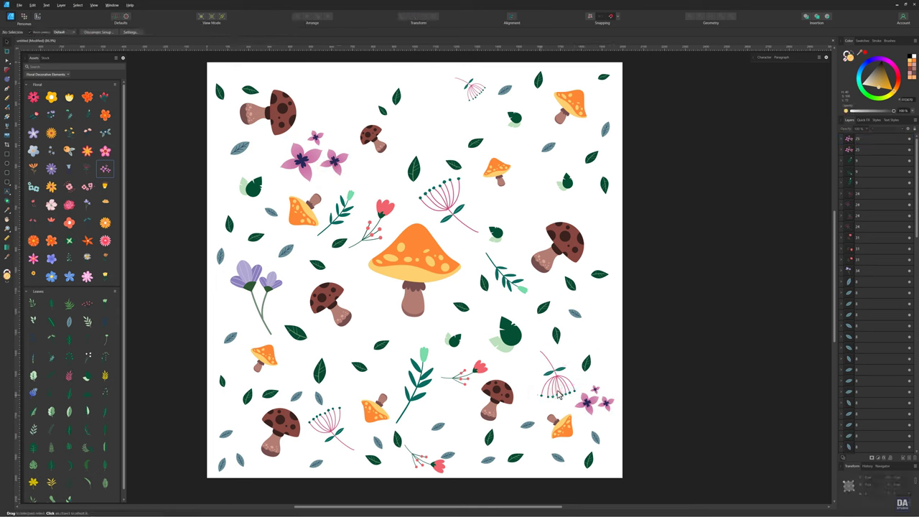
{"action": "left_click_drag", "start_coordinate": [587, 366], "coordinate": [572, 363]}
{"action": "left_click", "coordinate": [594, 374]}
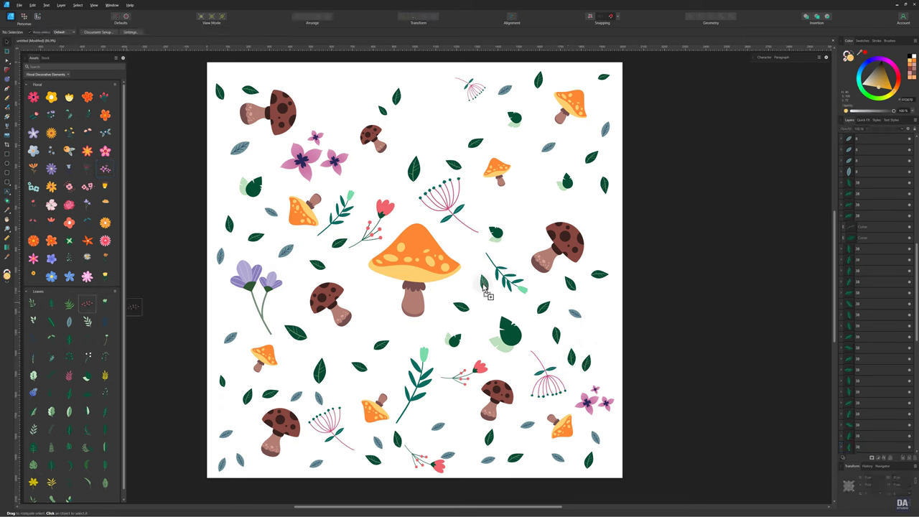
- Add a red berry branch at the bottom edge and a small tilted dark-green leaf beside the central mushroom
{"action": "left_click_drag", "start_coordinate": [485, 288], "coordinate": [643, 153]}
{"action": "mouse_move", "coordinate": [677, 199]}
{"action": "left_mouse_down"}
{"action": "mouse_move", "coordinate": [572, 219]}
{"action": "mouse_move", "coordinate": [636, 234]}
{"action": "mouse_move", "coordinate": [629, 108]}
{"action": "mouse_move", "coordinate": [345, 485]}
{"action": "left_mouse_up"}
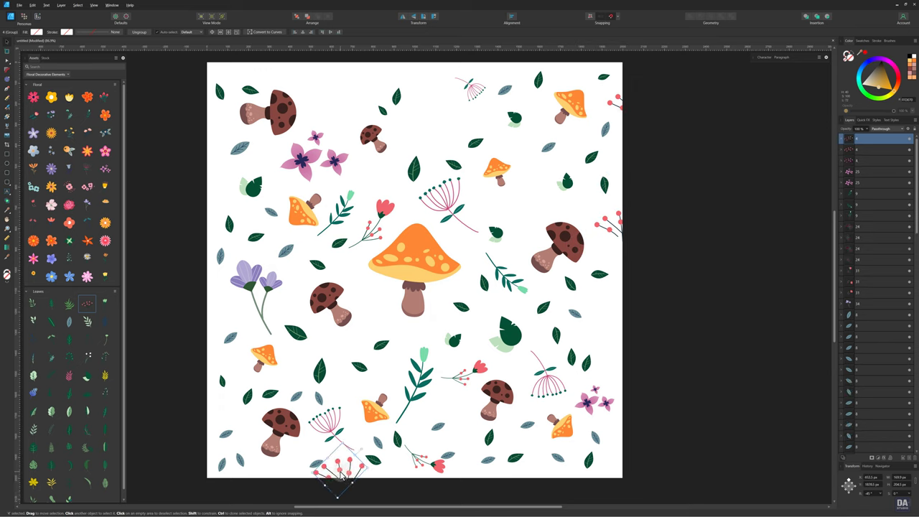
{"action": "left_click_drag", "start_coordinate": [69, 340], "coordinate": [301, 305]}
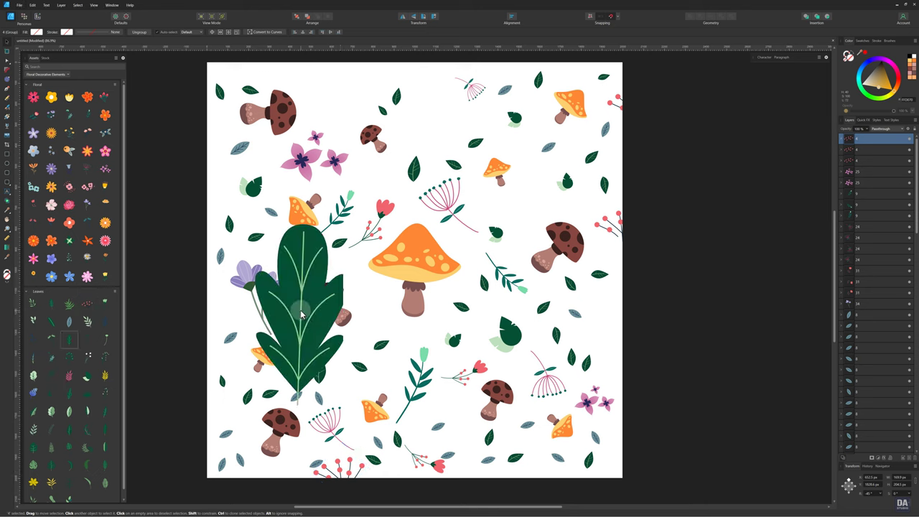
{"action": "left_click_drag", "start_coordinate": [390, 394], "coordinate": [308, 318]}
{"action": "left_click_drag", "start_coordinate": [262, 270], "coordinate": [377, 305]}
{"action": "left_click_drag", "start_coordinate": [428, 357], "coordinate": [377, 311]}
{"action": "left_click_drag", "start_coordinate": [375, 276], "coordinate": [392, 309]}
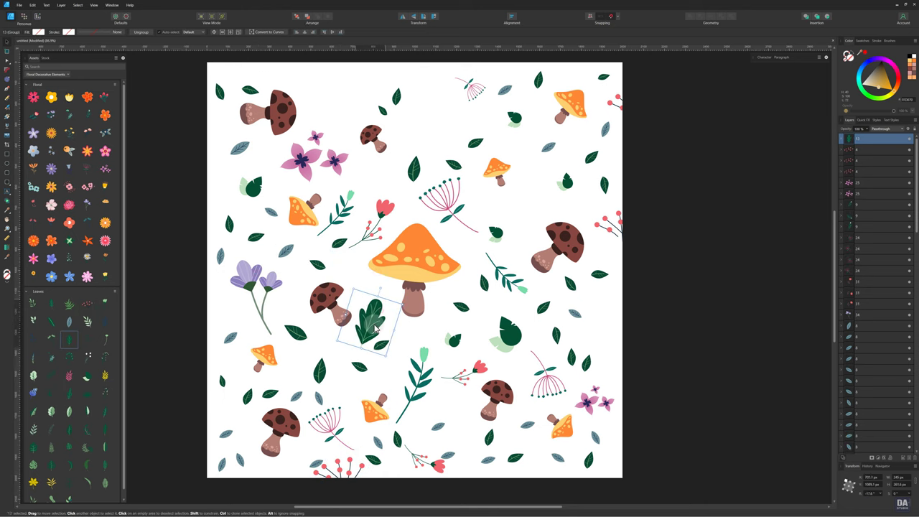
{"action": "left_click", "coordinate": [414, 340]}
- Adjust nearby leaves and place a rotated horizontal leaf copy near the top left
{"action": "left_click_drag", "start_coordinate": [380, 348], "coordinate": [363, 375]}
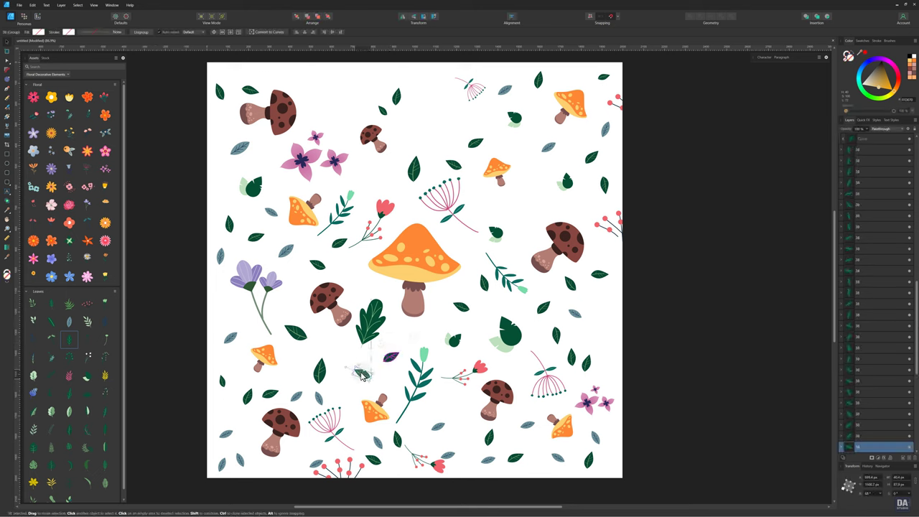
{"action": "mouse_move", "coordinate": [379, 329]}
{"action": "left_mouse_down"}
{"action": "mouse_move", "coordinate": [447, 97]}
{"action": "mouse_move", "coordinate": [495, 111]}
{"action": "left_mouse_up"}
{"action": "key", "text": "ctrl+d"}
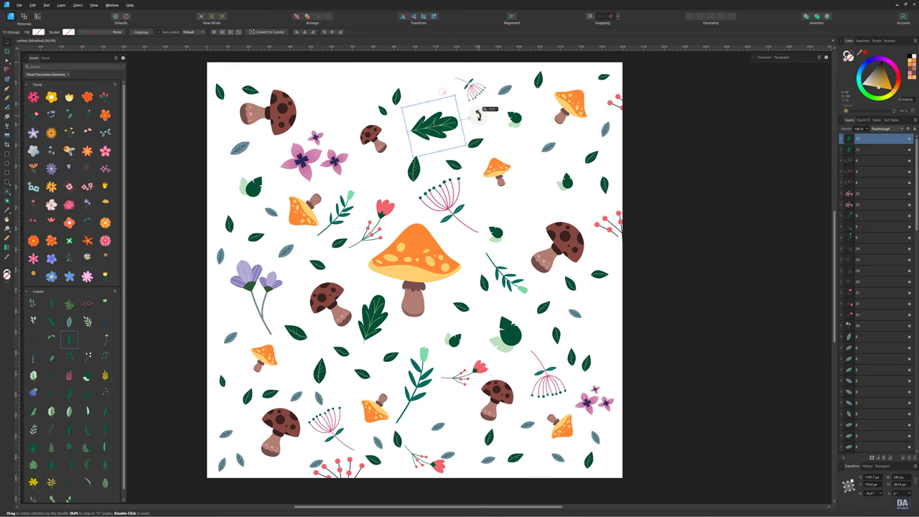
{"action": "mouse_move", "coordinate": [435, 126]}
{"action": "left_mouse_down"}
{"action": "mouse_move", "coordinate": [529, 213]}
{"action": "mouse_move", "coordinate": [603, 341]}
{"action": "mouse_move", "coordinate": [327, 374]}
{"action": "mouse_move", "coordinate": [245, 317]}
{"action": "mouse_move", "coordinate": [226, 317]}
{"action": "mouse_move", "coordinate": [347, 113]}
{"action": "left_mouse_up"}
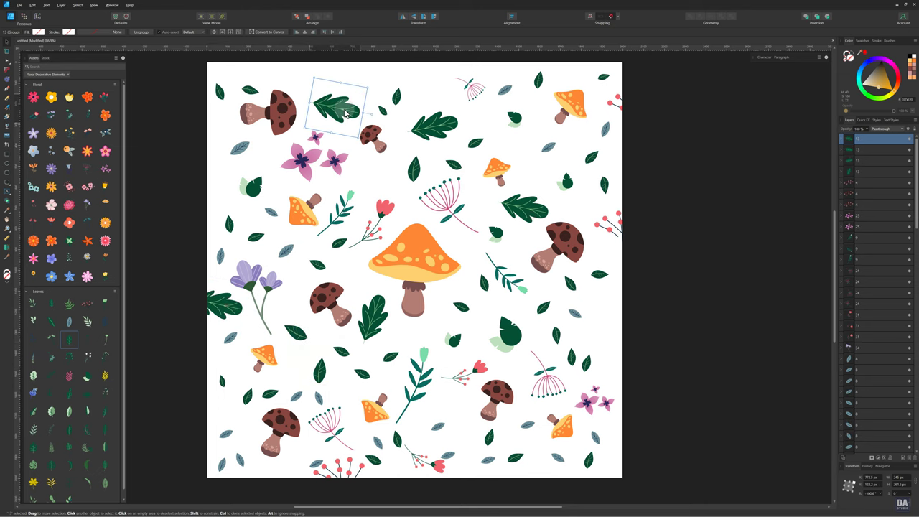
{"action": "left_click_drag", "start_coordinate": [310, 77], "coordinate": [275, 94]}
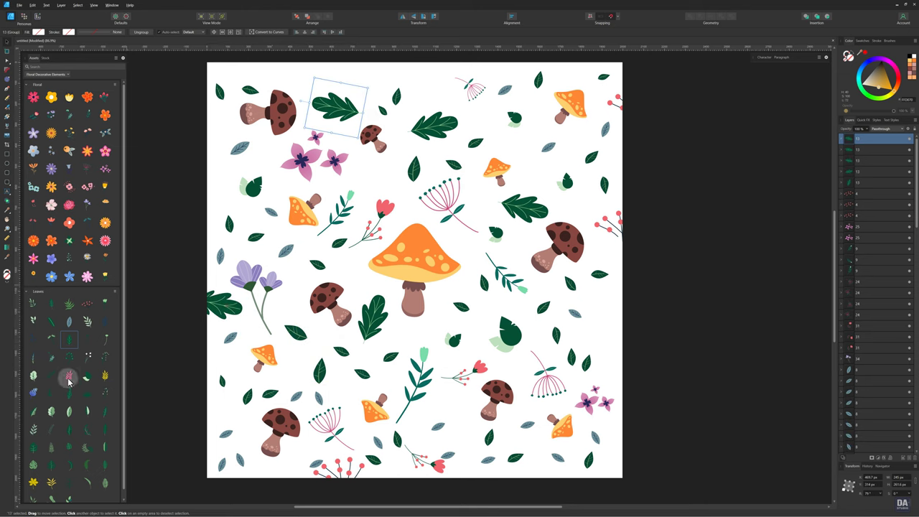
{"action": "scroll", "coordinate": [68, 382], "scroll_direction": "down", "scroll_amount": 1}
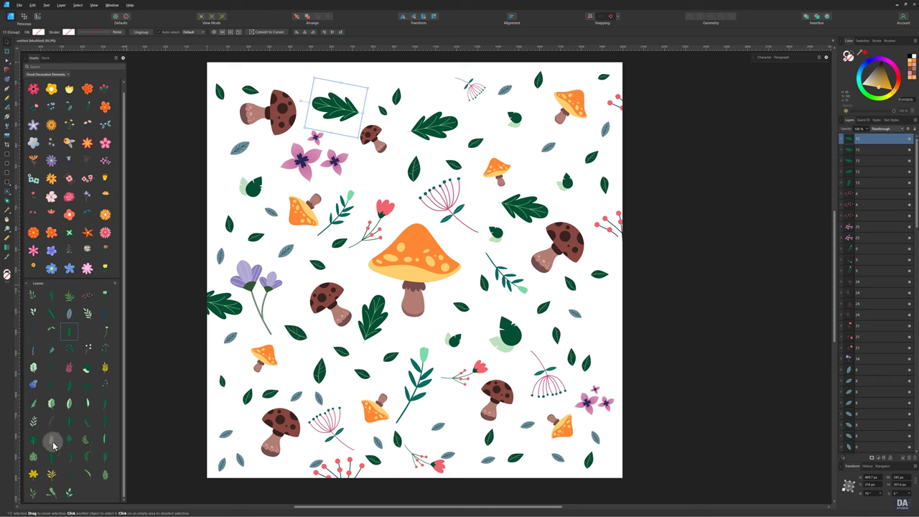
- Add a monstera leaf overhanging the right edge and a rotated copy at the top edge
{"action": "left_click_drag", "start_coordinate": [183, 395], "coordinate": [440, 251]}
{"action": "left_click_drag", "start_coordinate": [520, 367], "coordinate": [493, 309]}
{"action": "left_click_drag", "start_coordinate": [431, 216], "coordinate": [596, 331]}
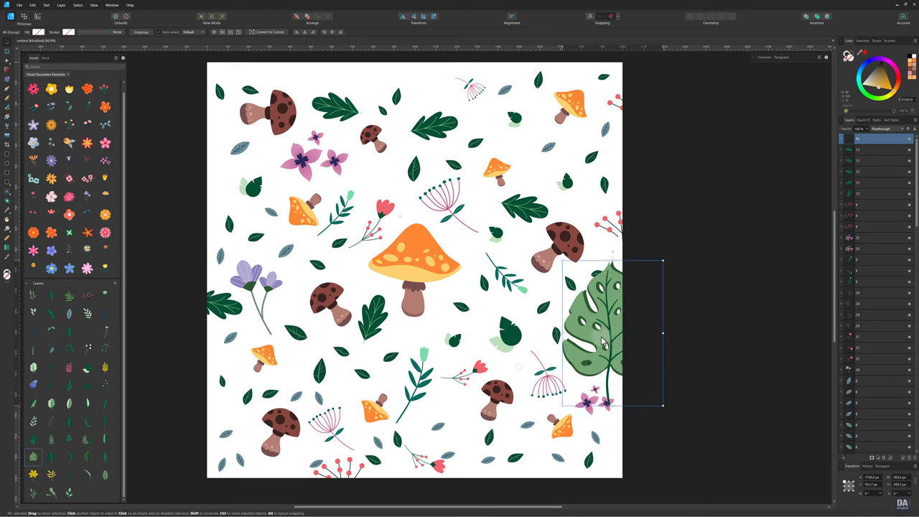
{"action": "mouse_move", "coordinate": [661, 388]}
{"action": "left_mouse_down"}
{"action": "mouse_move", "coordinate": [672, 407]}
{"action": "mouse_move", "coordinate": [647, 359]}
{"action": "mouse_move", "coordinate": [686, 343]}
{"action": "left_mouse_up"}
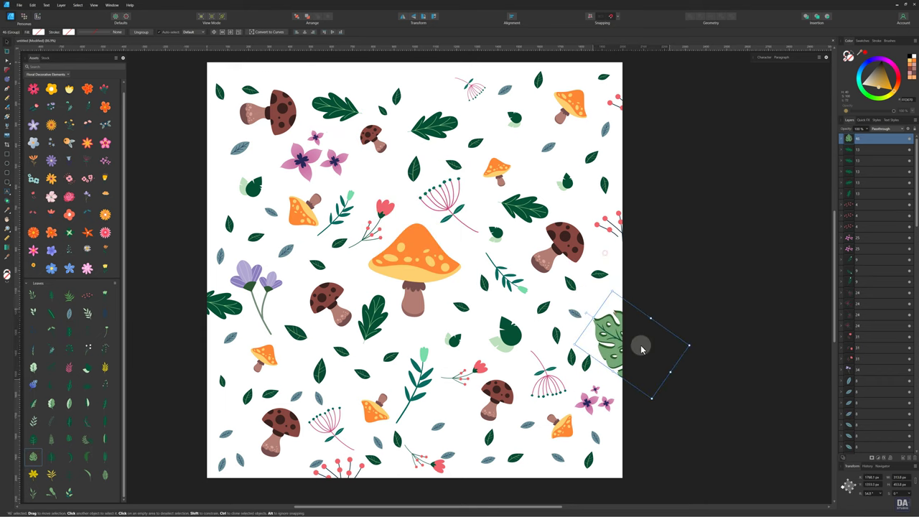
{"action": "mouse_move", "coordinate": [614, 345]}
{"action": "left_mouse_down"}
{"action": "mouse_move", "coordinate": [645, 159]}
{"action": "mouse_move", "coordinate": [285, 86]}
{"action": "mouse_move", "coordinate": [321, 86]}
{"action": "left_mouse_up"}
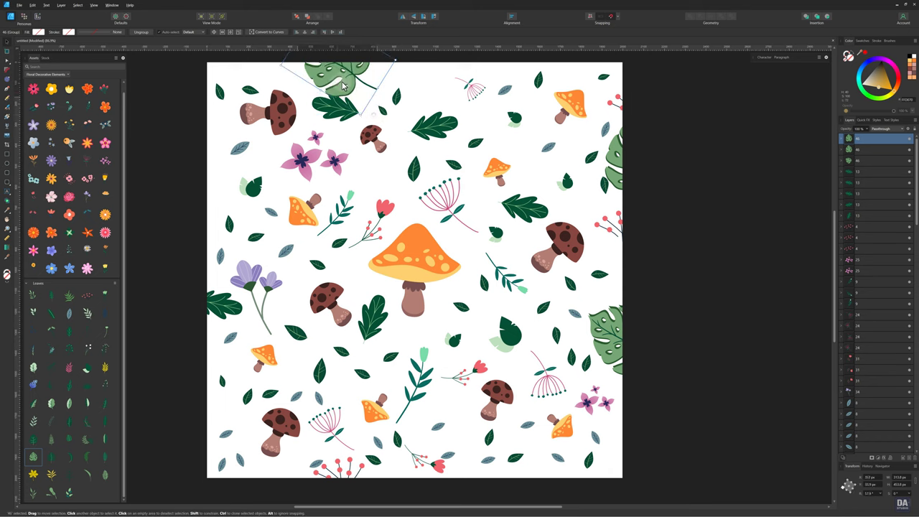
{"action": "left_click_drag", "start_coordinate": [374, 113], "coordinate": [388, 49]}
{"action": "left_click", "coordinate": [483, 131]}
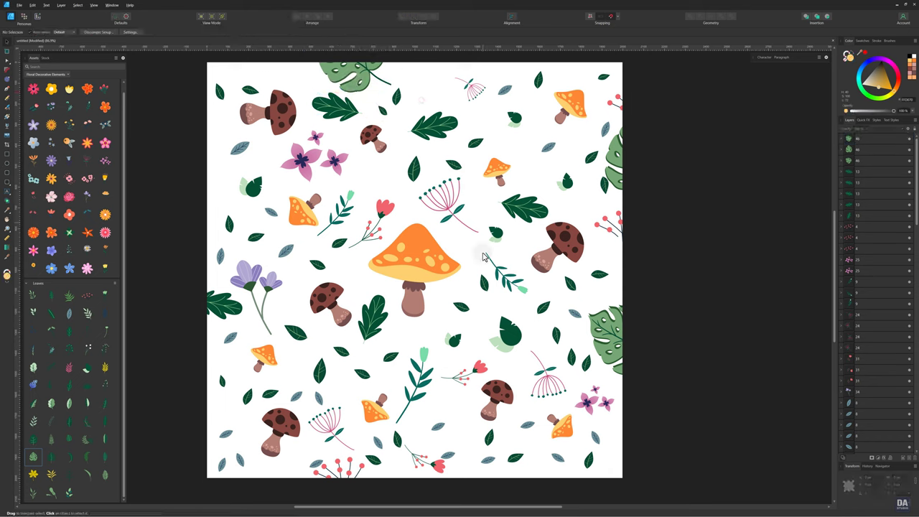
- Copy the red flower sprig to the top, enlarge a small brown mushroom, and add a rotated leaf copy at the top edge
{"action": "left_click_drag", "start_coordinate": [478, 370], "coordinate": [441, 75]}
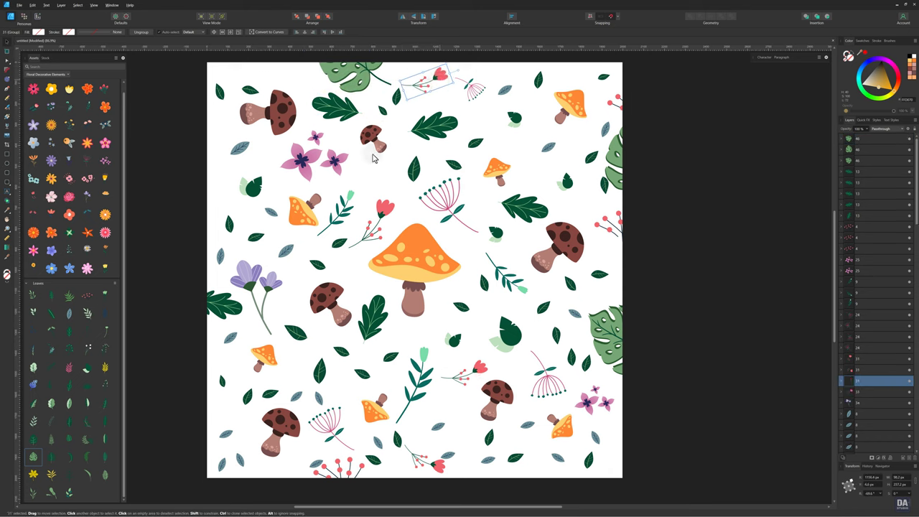
{"action": "left_click", "coordinate": [379, 187]}
{"action": "left_click_drag", "start_coordinate": [371, 138], "coordinate": [374, 149]}
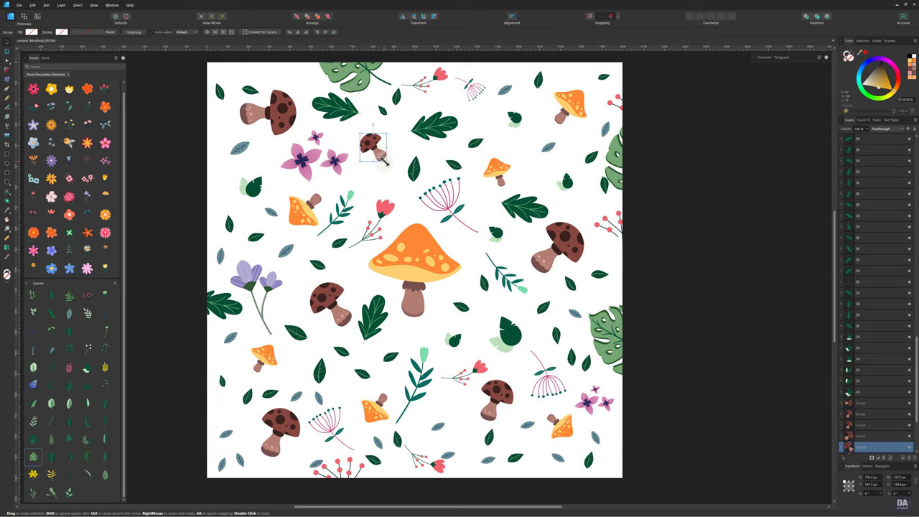
{"action": "left_click", "coordinate": [390, 191]}
{"action": "mouse_move", "coordinate": [434, 128]}
{"action": "left_mouse_down"}
{"action": "mouse_move", "coordinate": [219, 139]}
{"action": "mouse_move", "coordinate": [284, 65]}
{"action": "mouse_move", "coordinate": [589, 67]}
{"action": "left_mouse_up"}
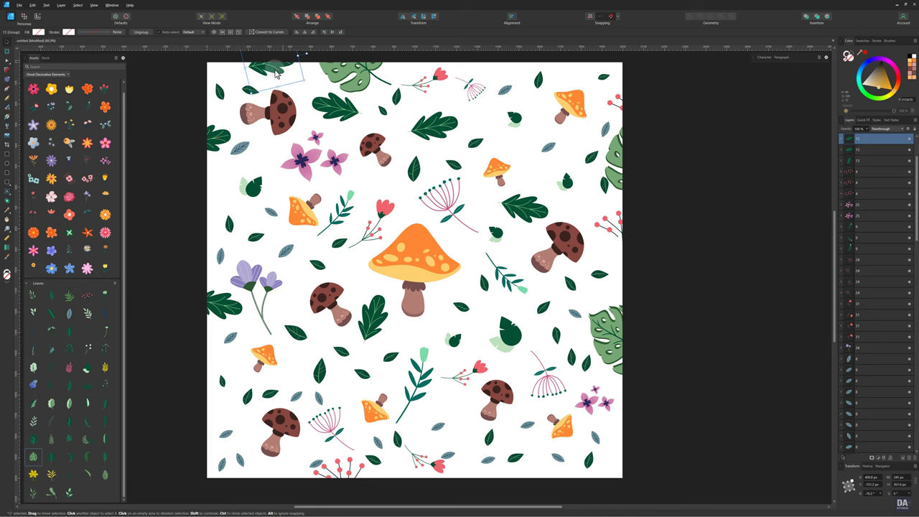
{"action": "left_click_drag", "start_coordinate": [545, 101], "coordinate": [520, 111]}
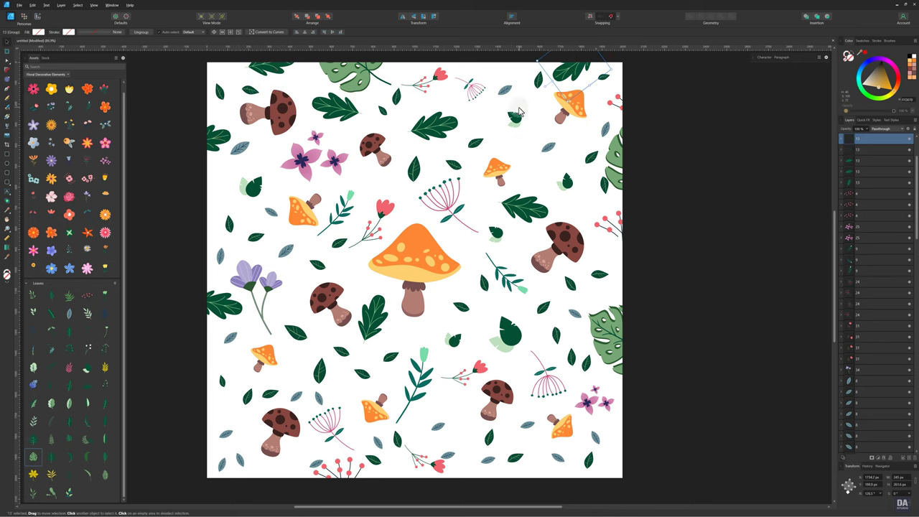